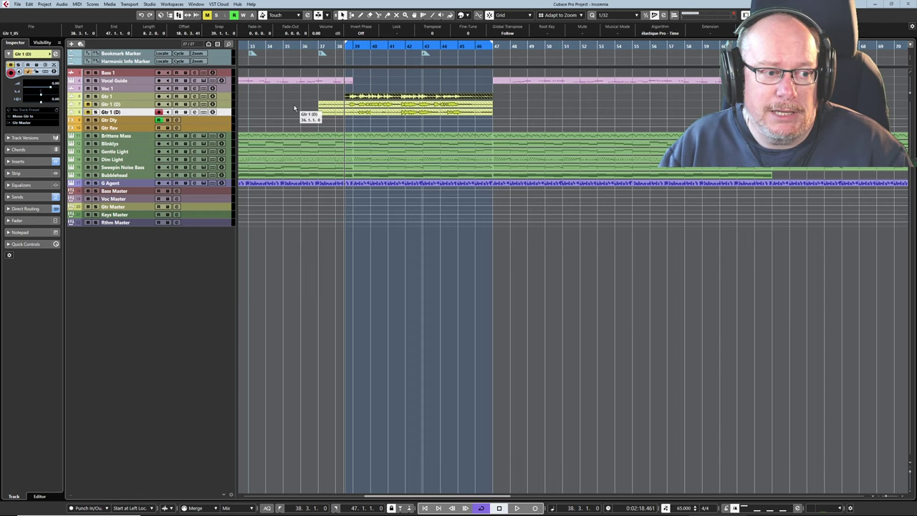
Show the MixConsole in the lower zone beneath the Insomnia arrangement
key("alt+F3")
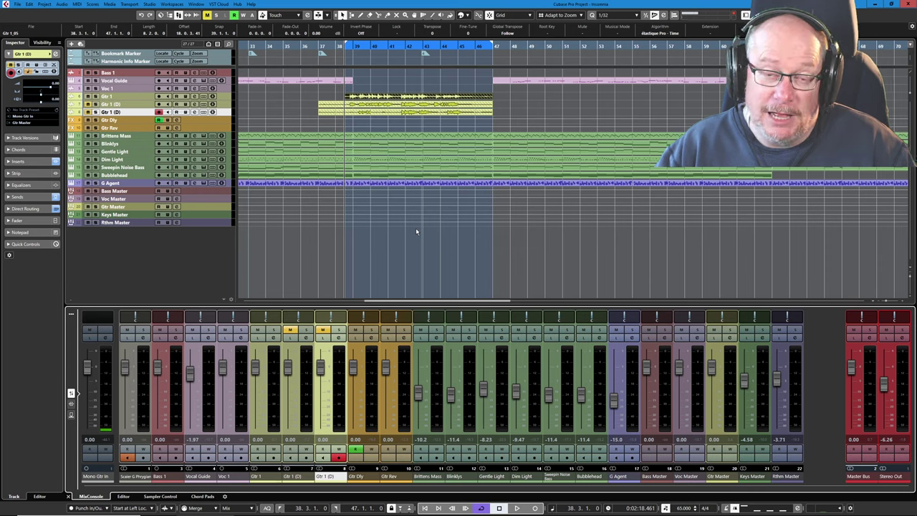
key("space")
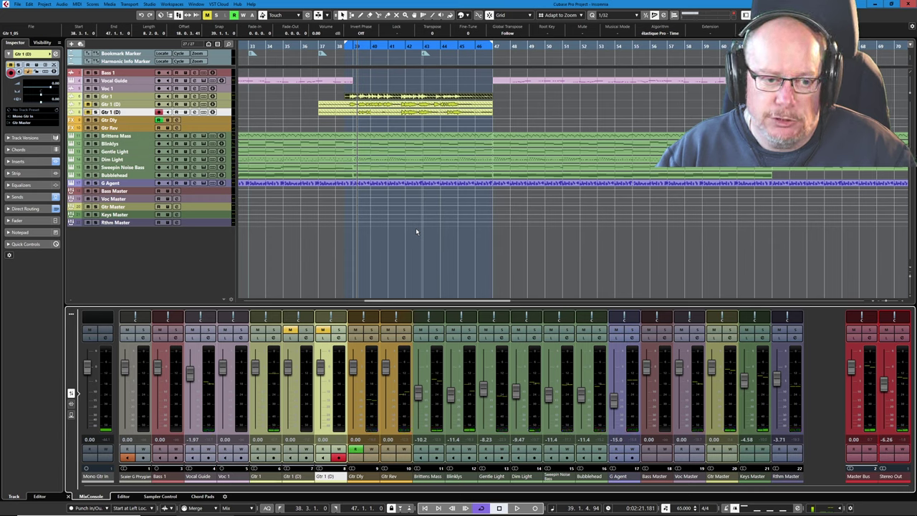
key("space")
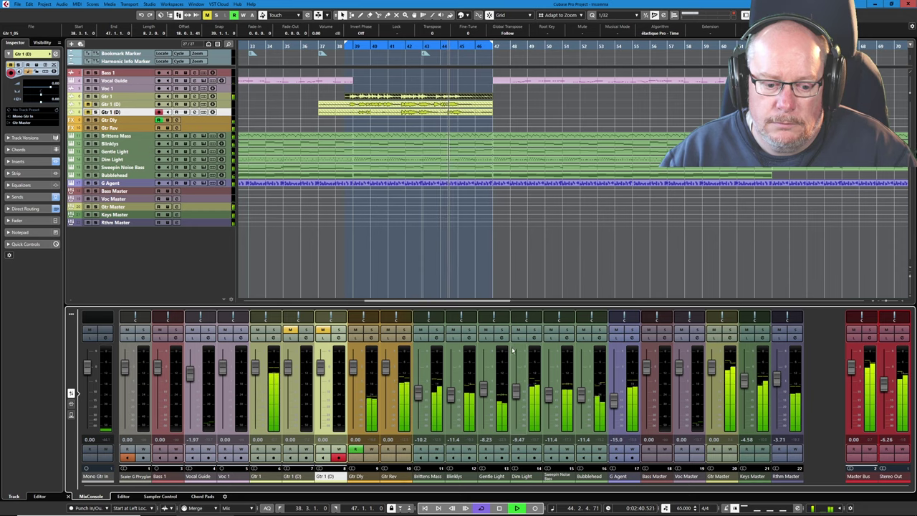
left_click(499, 508)
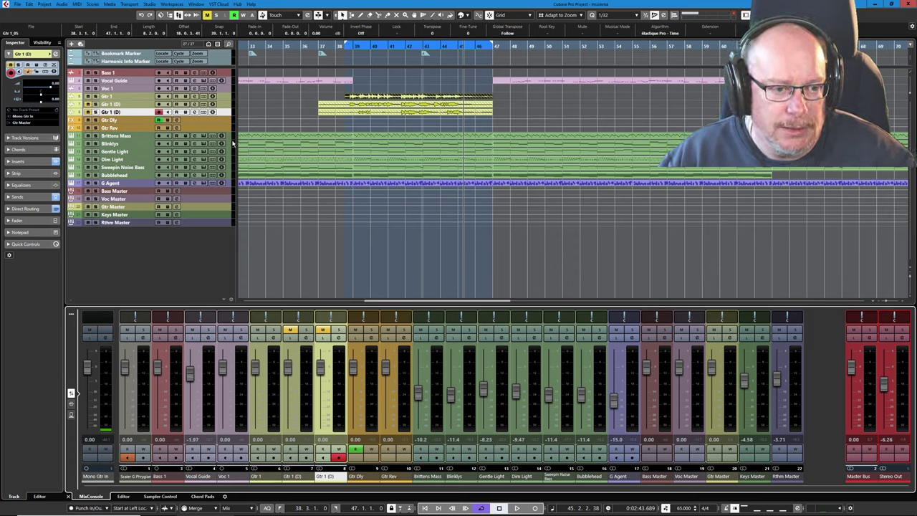
Select the upper Gtr 1 (D) track and reveal its 30+ take lanes, scrolling through them
left_click(212, 104)
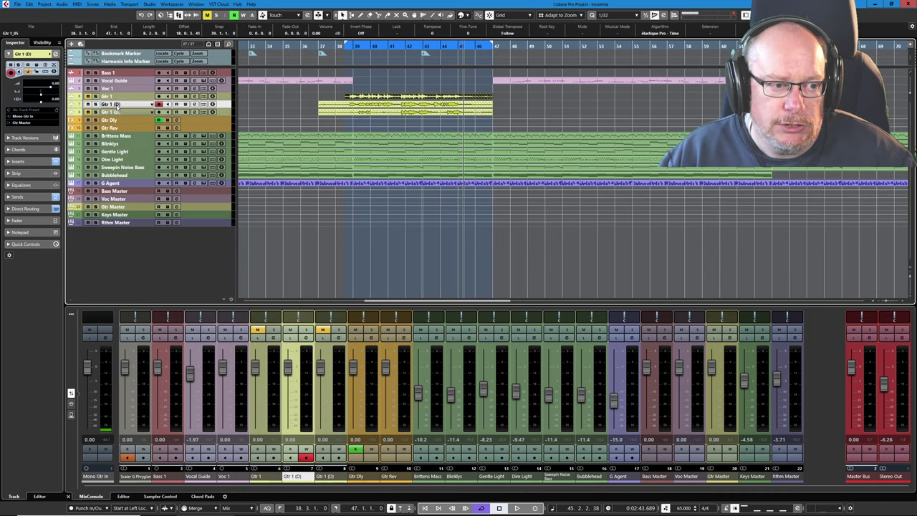
left_click(203, 104)
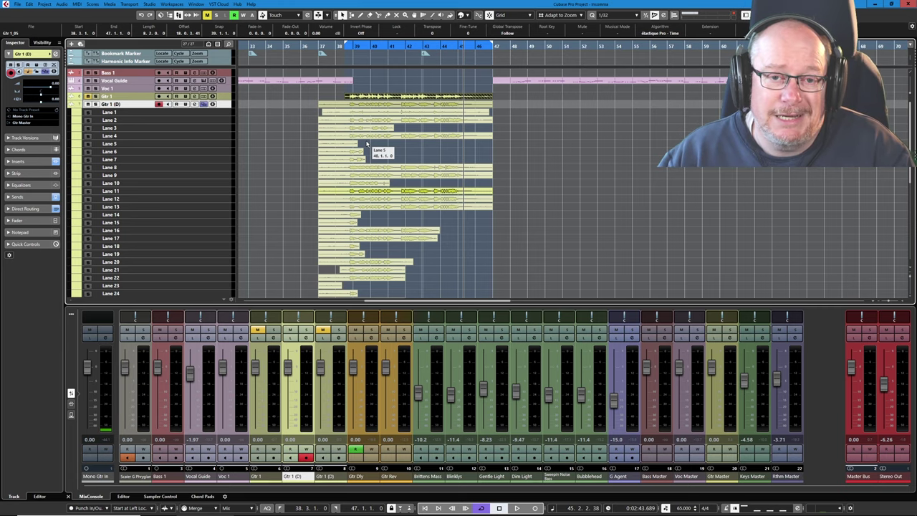
scroll(383, 133, "down", 3)
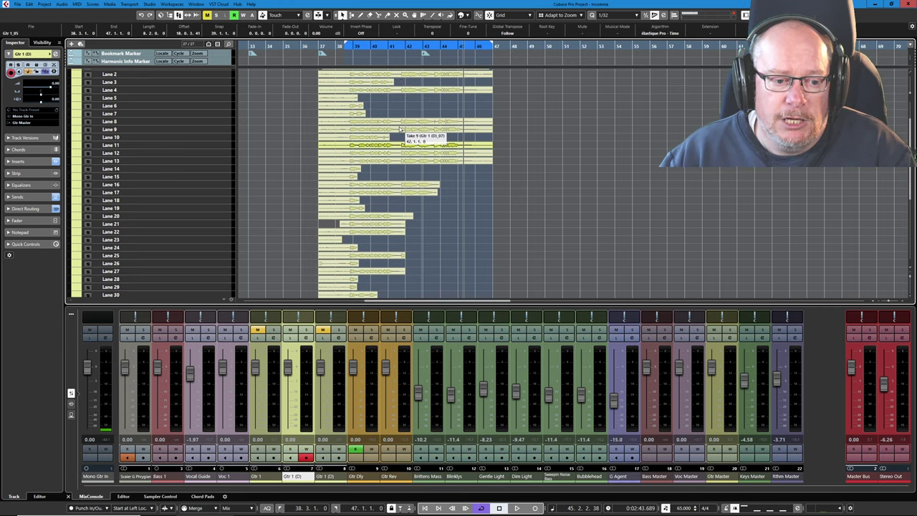
scroll(387, 124, "down", 3)
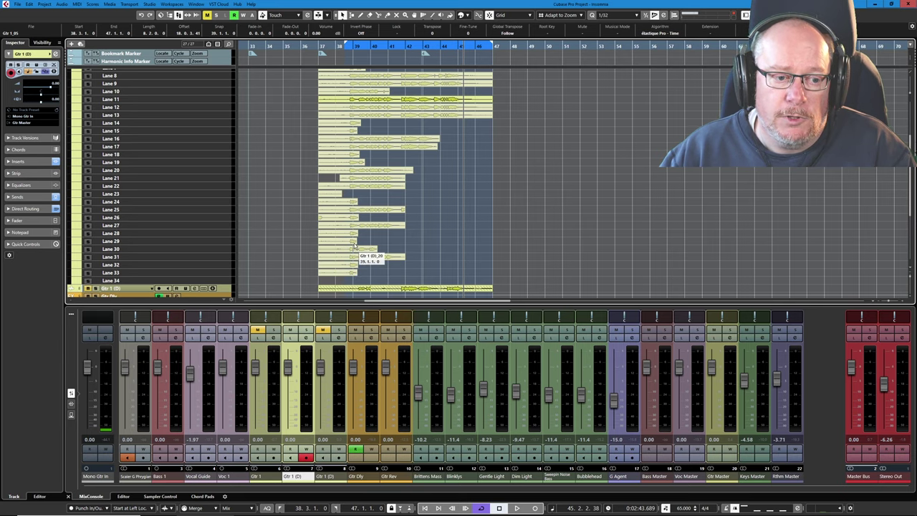
scroll(367, 161, "up", 5)
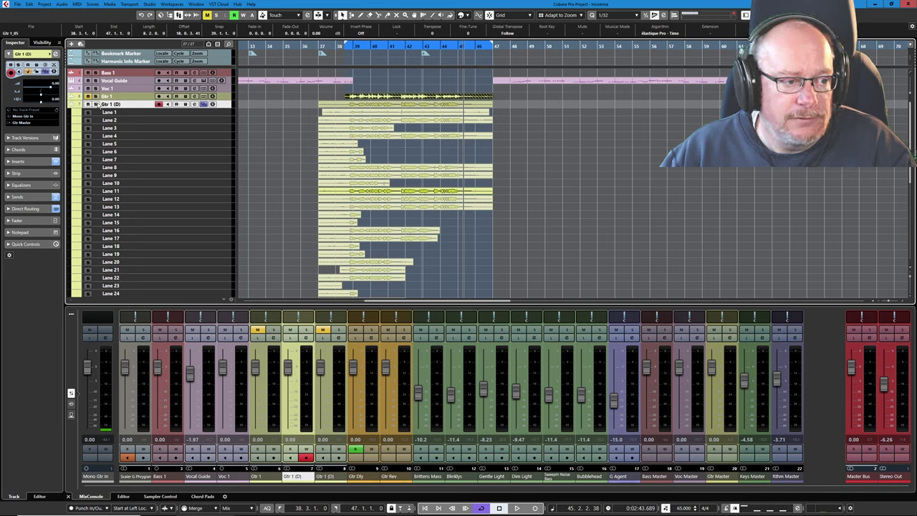
Solo the guitar and make Lane 10's take play the solo opening, auditioning from the left locator
key("s")
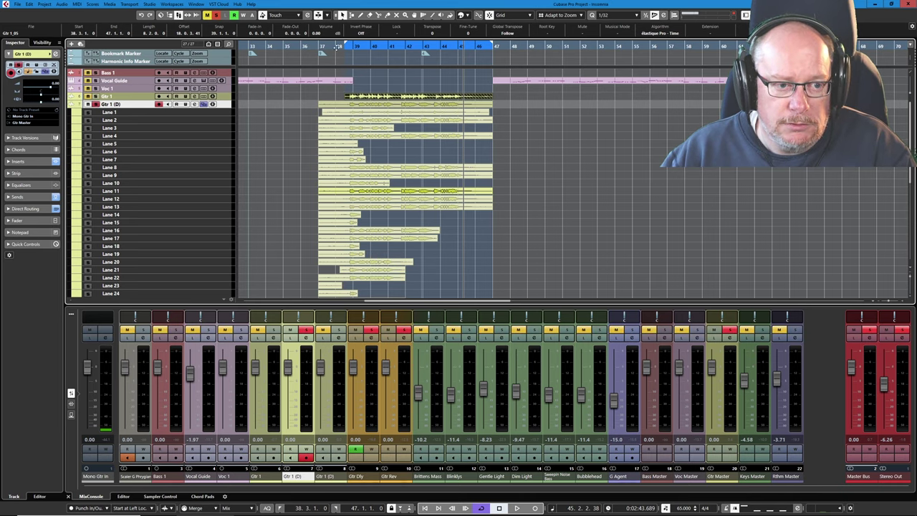
key("KP_1")
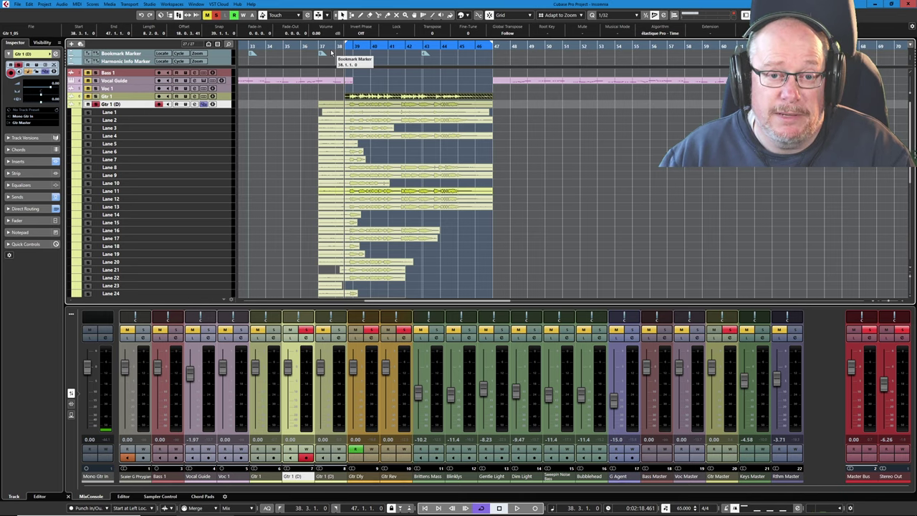
left_click(362, 184)
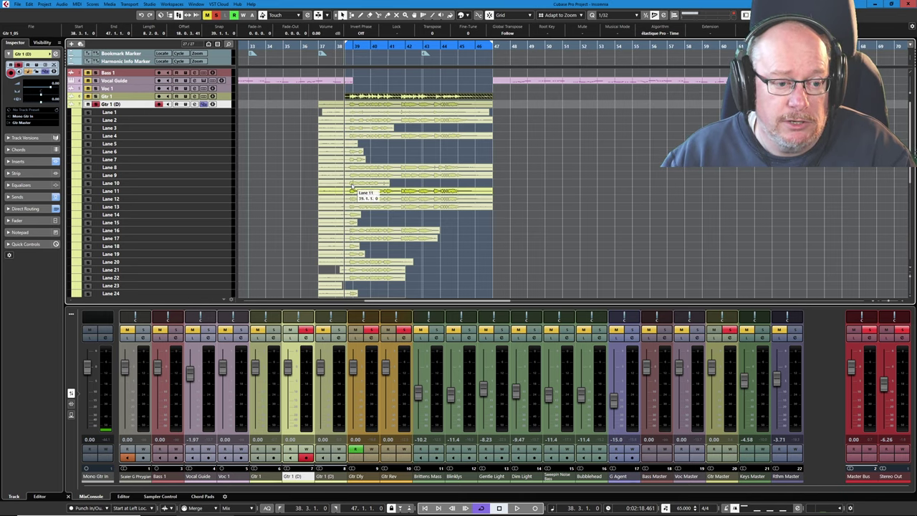
key("space")
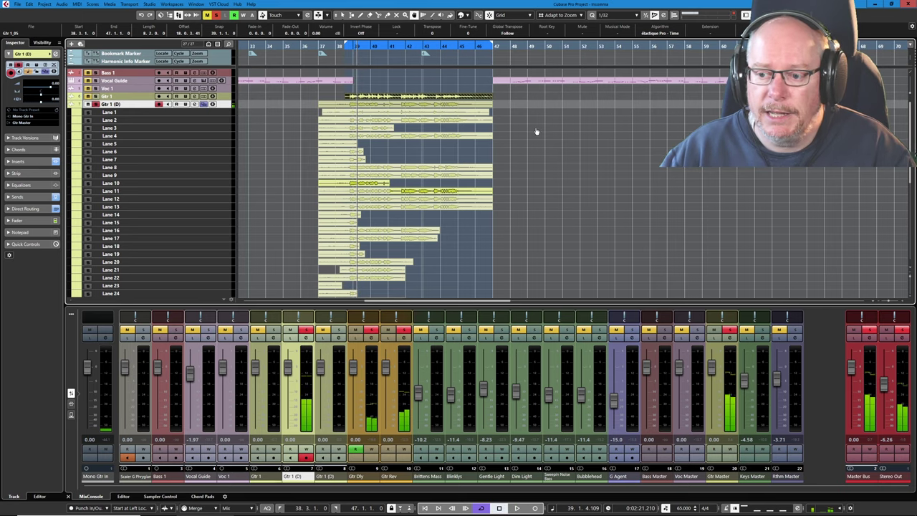
Bypass the insert effects on guitar channels 2 and 3 in the MixConsole window
key("F3")
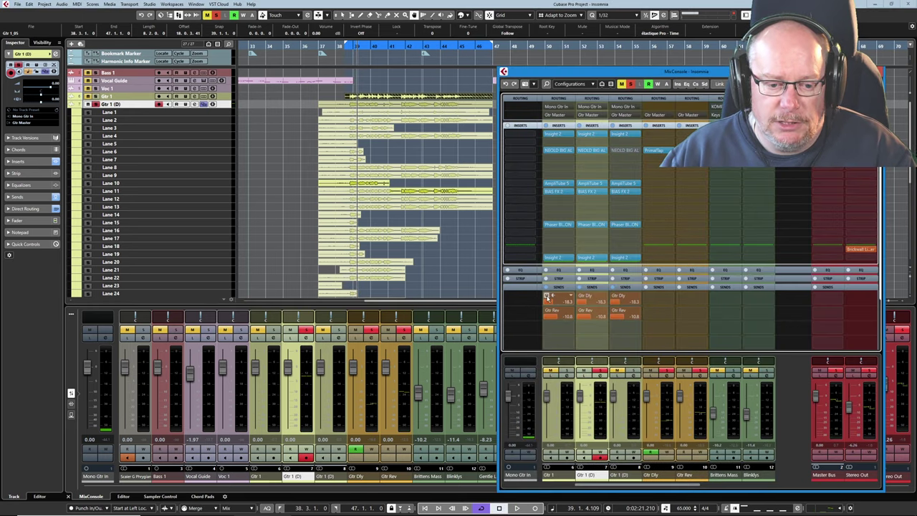
mouse_move(565, 315)
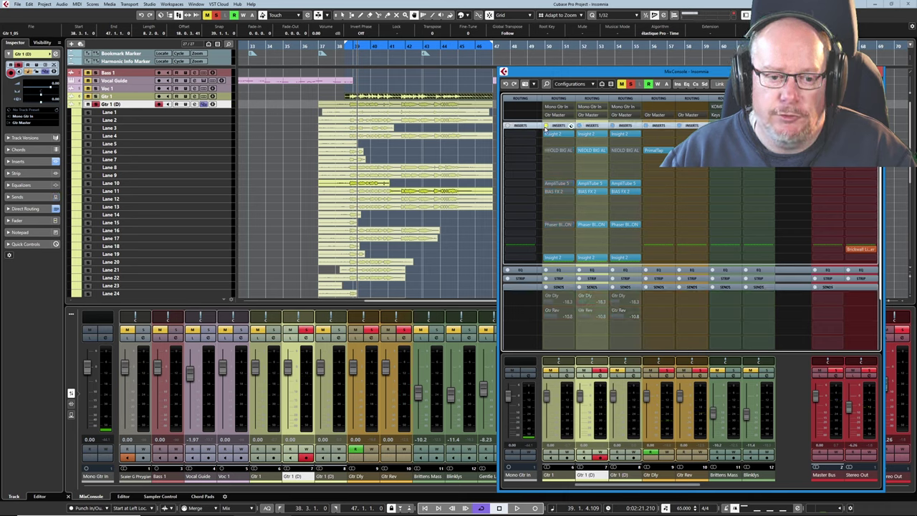
left_click(579, 127)
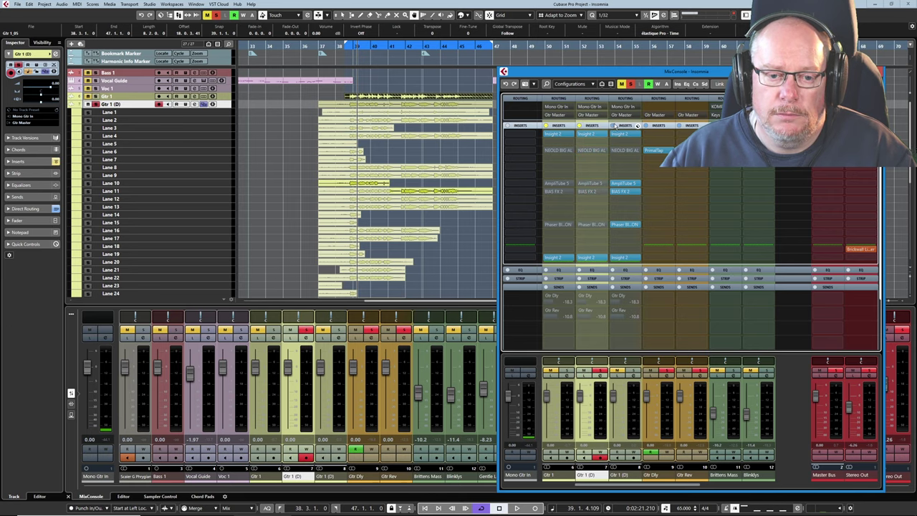
left_click(613, 126)
key("F3")
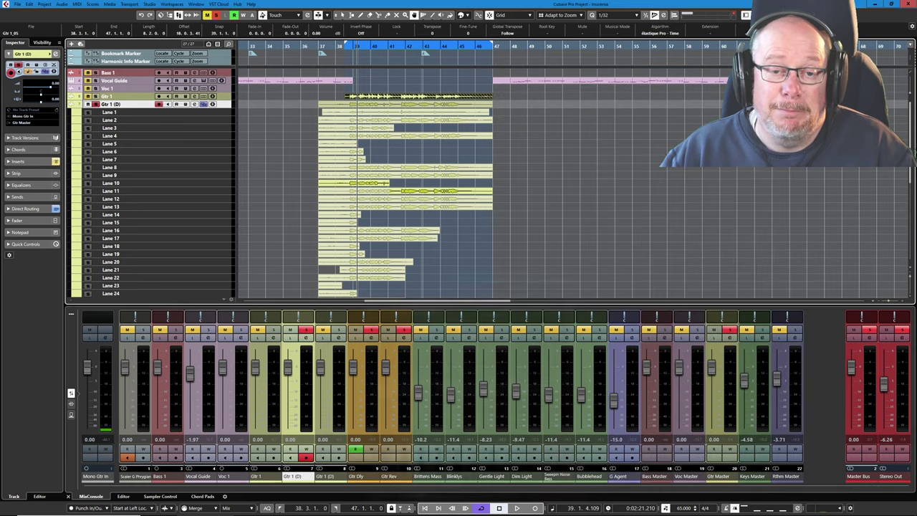
Select Gtr 1 (D) and audition the guitar solo from its start
left_click(120, 96)
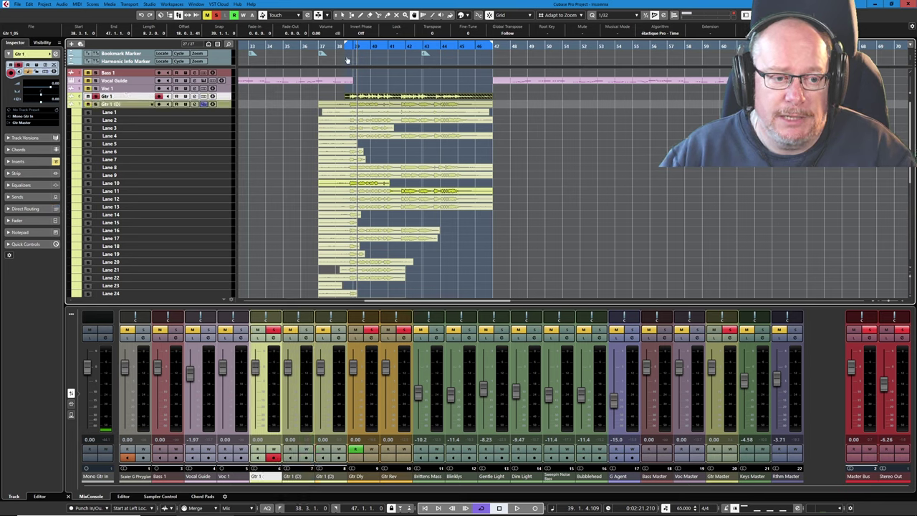
left_click(348, 60)
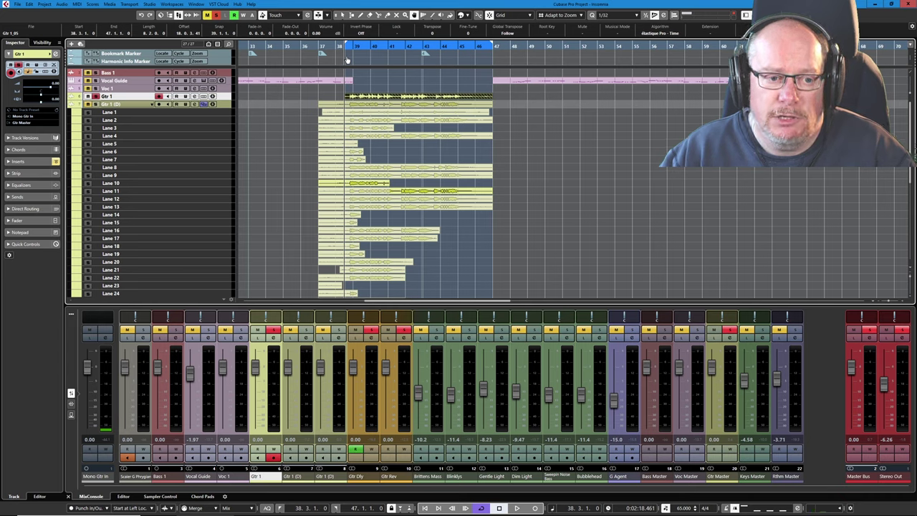
key("space")
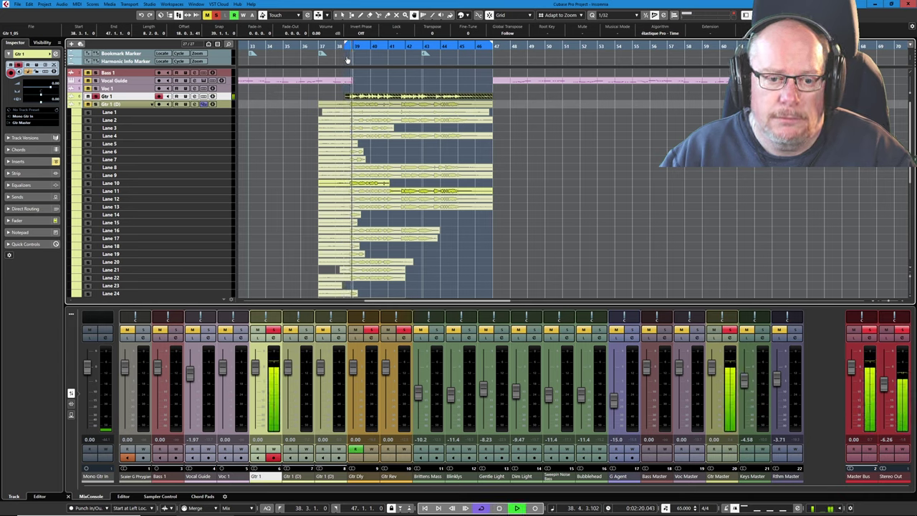
key("space")
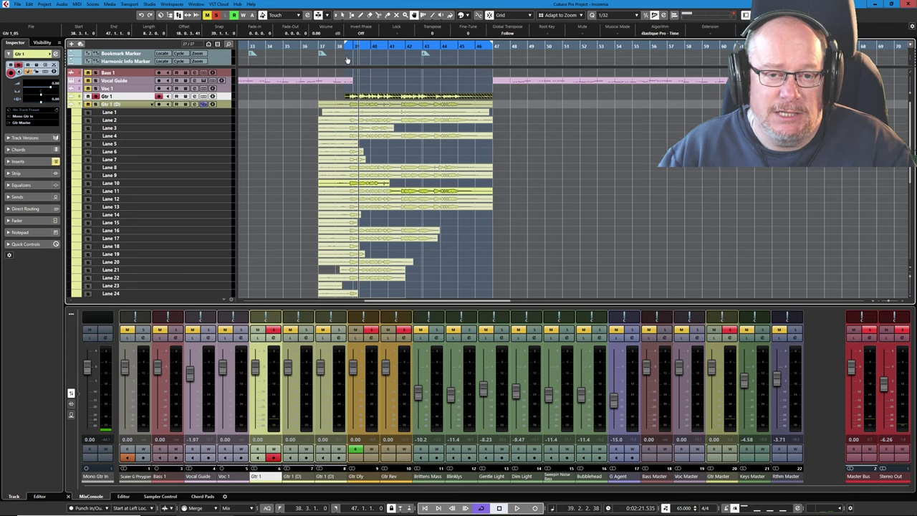
left_click(111, 104)
key("space")
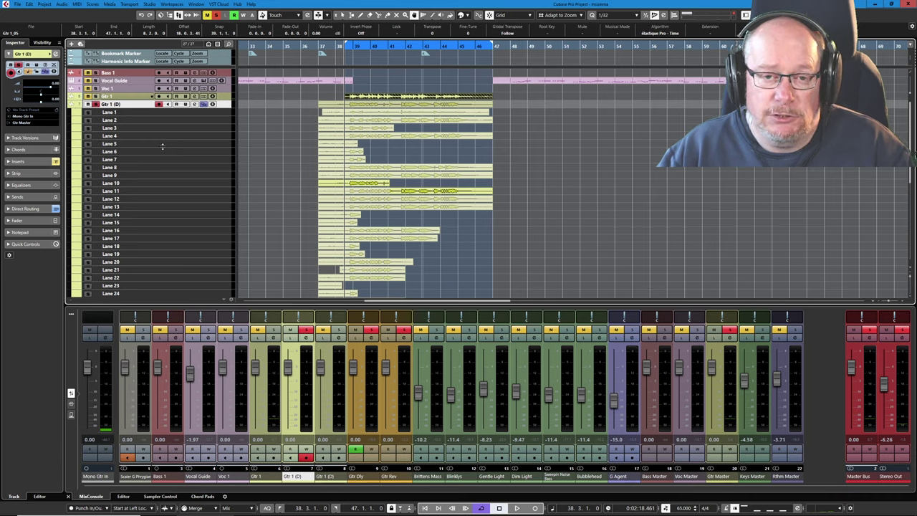
key("space")
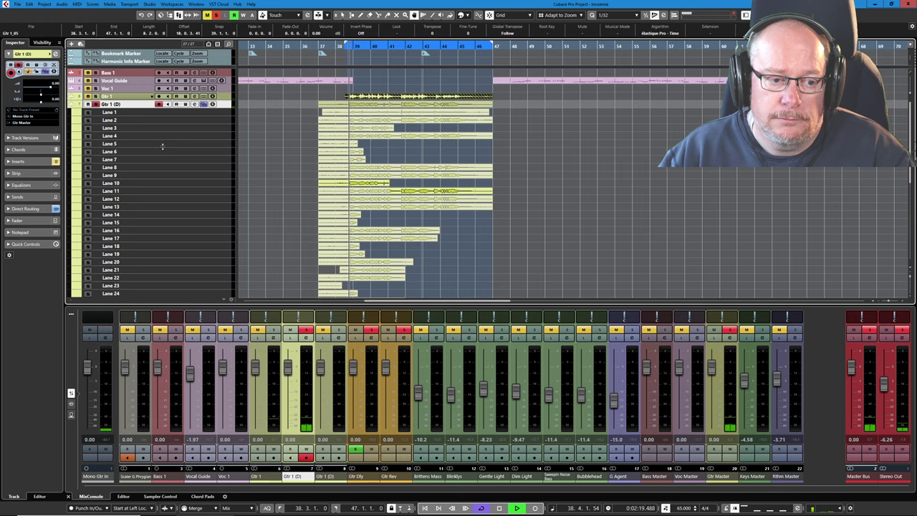
key("space")
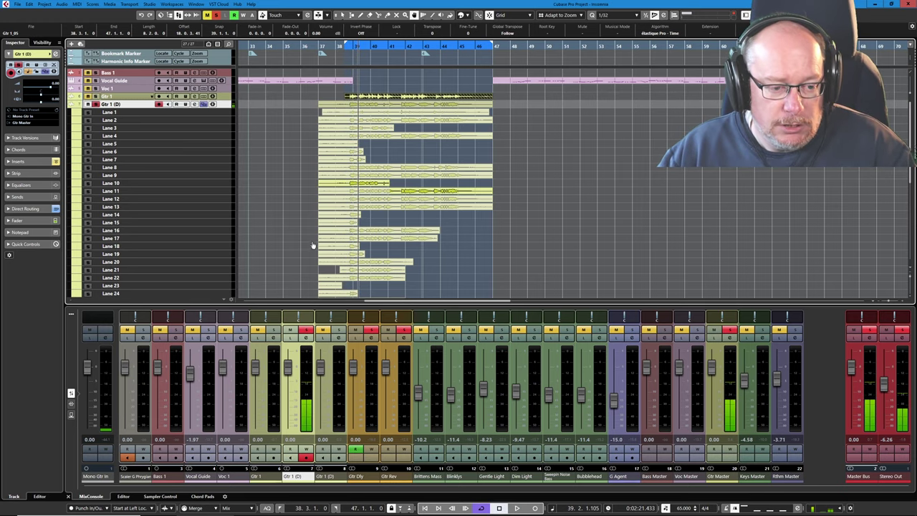
Comp Lane 31's take into the solo, audition it, and fold the take lanes away
scroll(322, 242, "down", 3)
left_click(354, 258)
key("space")
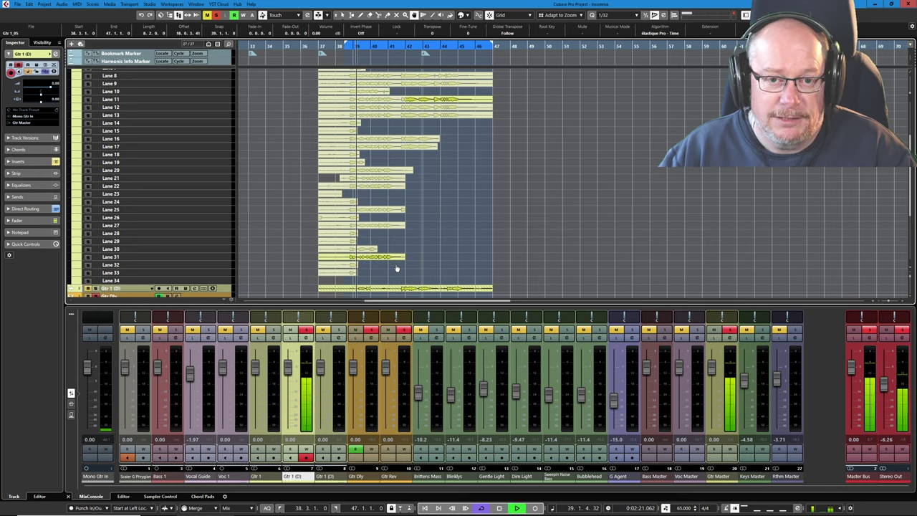
key("space")
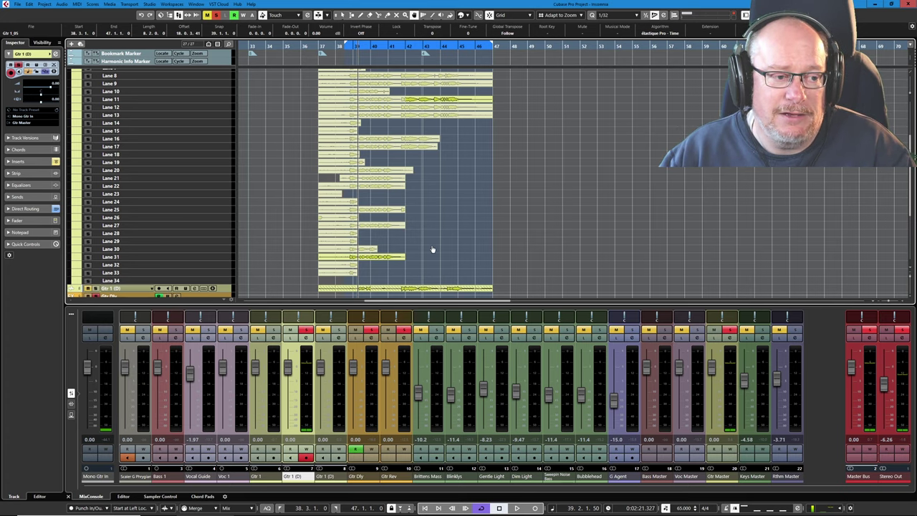
scroll(171, 225, "up", 4)
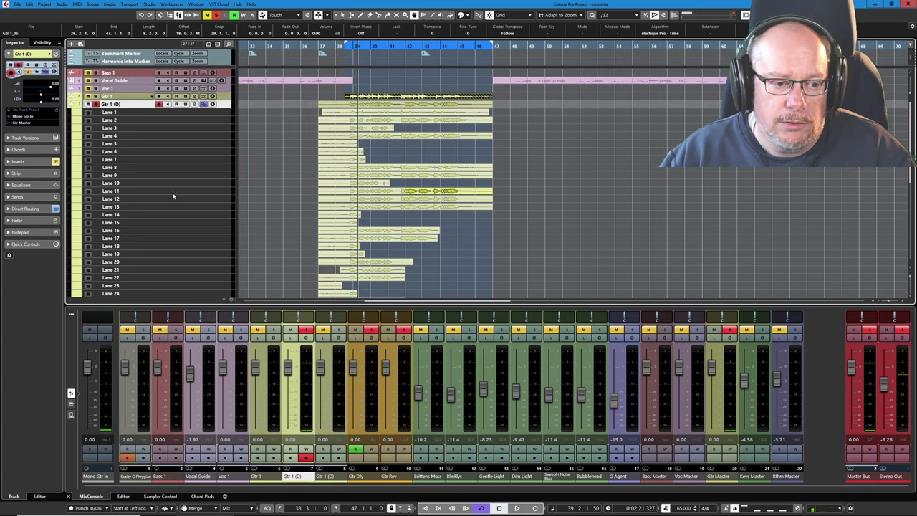
left_click(205, 104)
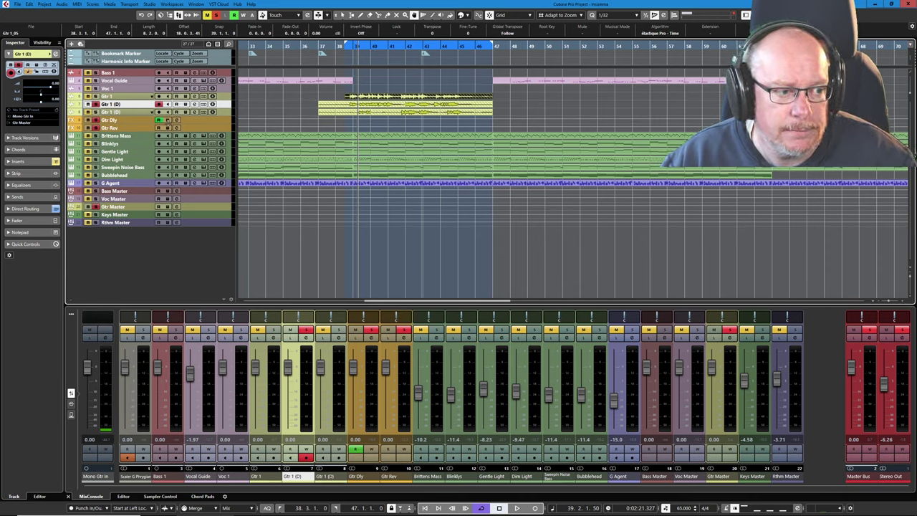
left_click(167, 112)
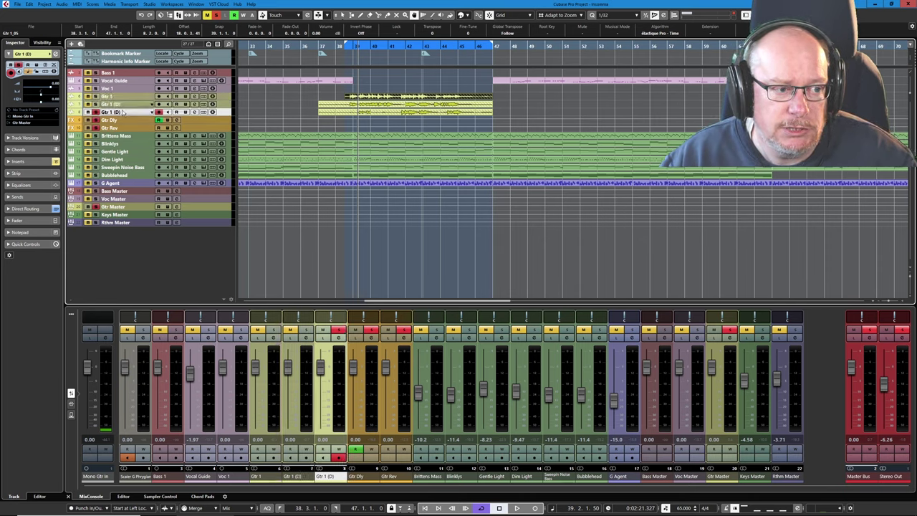
left_click(203, 112)
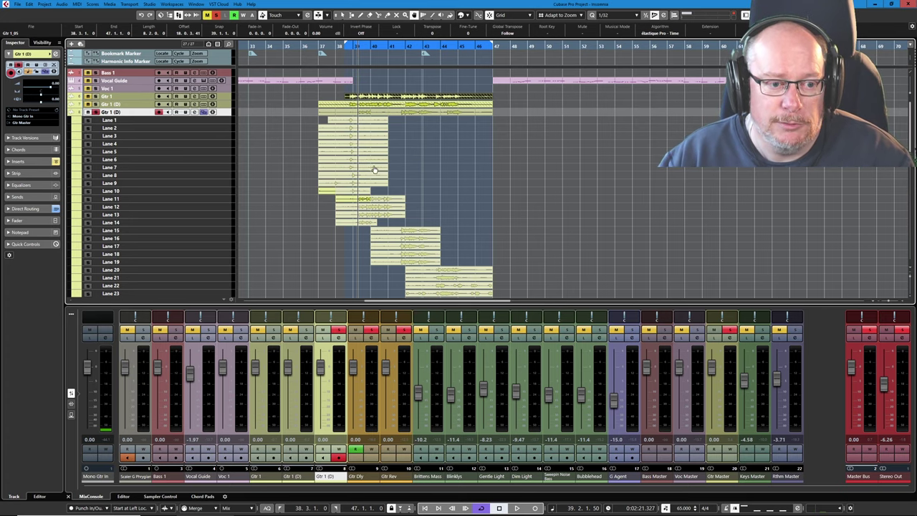
scroll(348, 124, "up", 5)
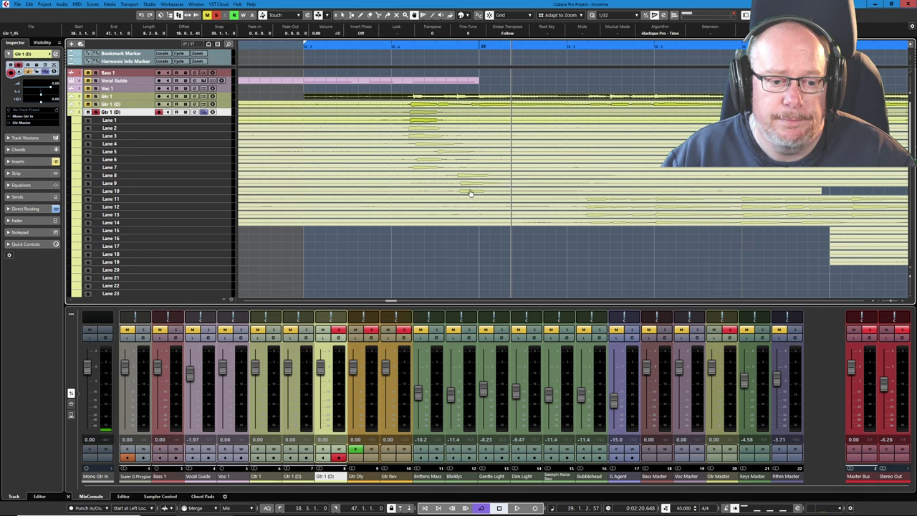
Set the loop range from 38.4.1.0 to 39.1.4.0 and play the looped gap
scroll(467, 188, "down", 3, "ctrl")
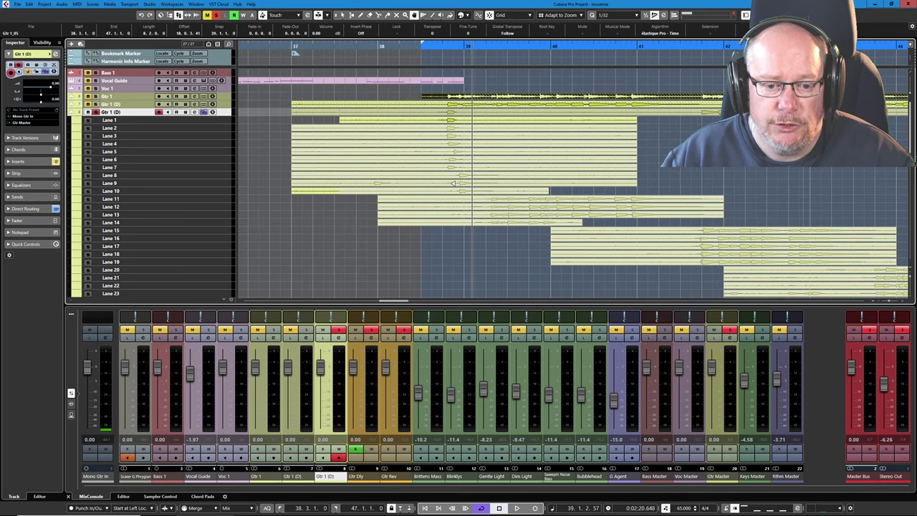
scroll(453, 183, "up", 3, "ctrl")
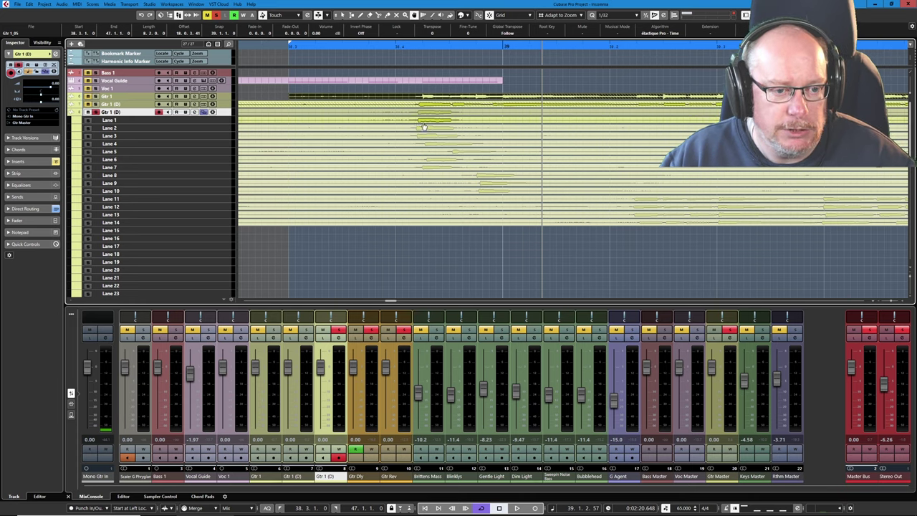
left_click(398, 45, "ctrl")
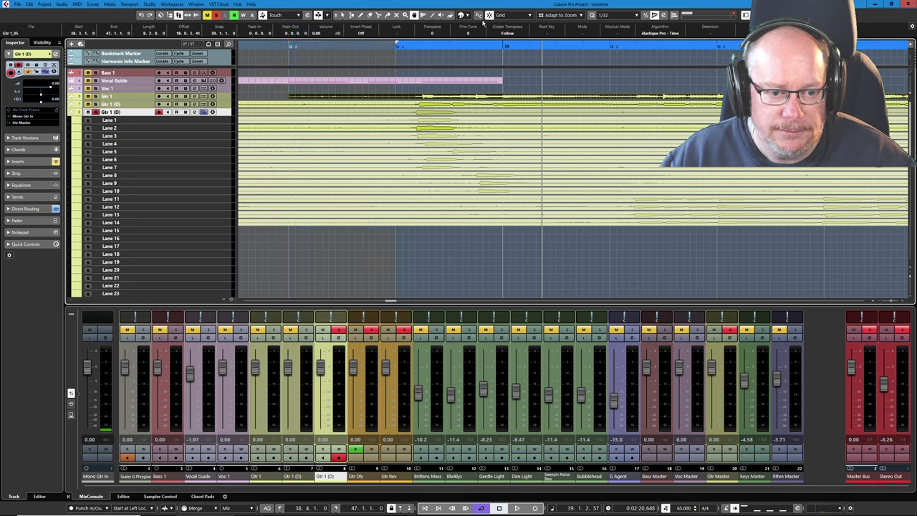
left_click(584, 47, "alt")
key("space")
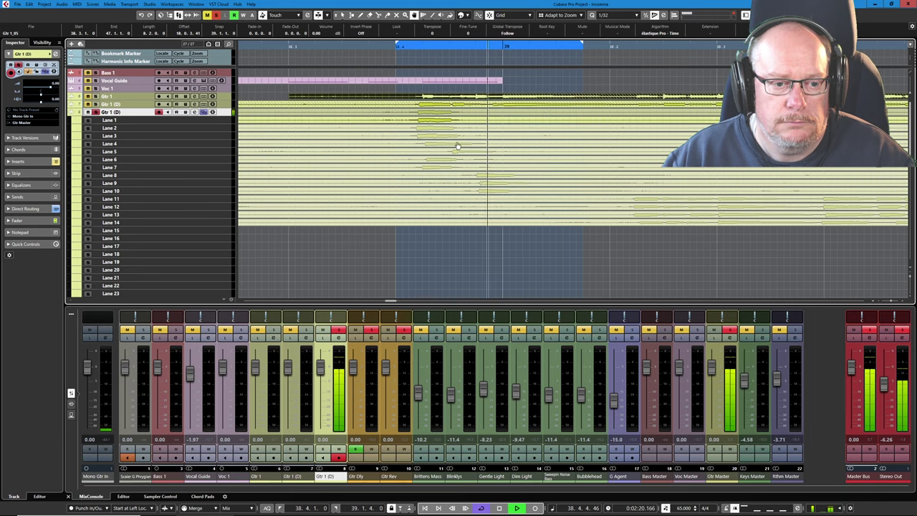
key("space")
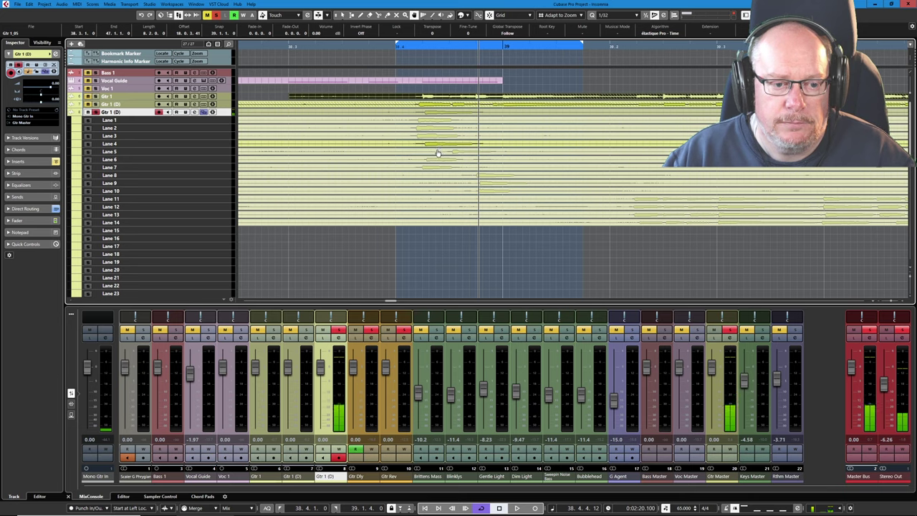
Audition Lanes 6–10 in the loop with the Comp tool, keep Lane 10, and hide the mixer
right_click(462, 157)
left_click(490, 157)
right_click(465, 155)
left_click(472, 155)
left_click(438, 160)
key("space")
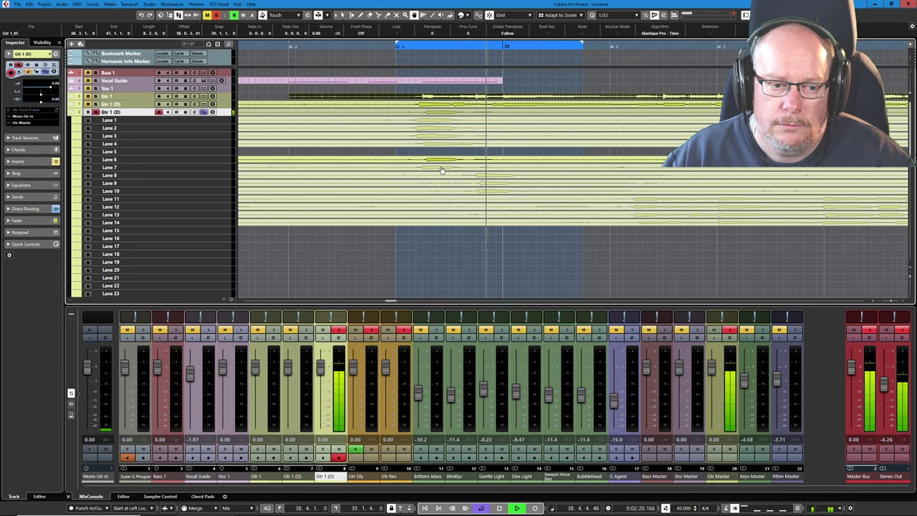
left_click(442, 168)
left_click(488, 175)
left_click(491, 185)
left_click(488, 192)
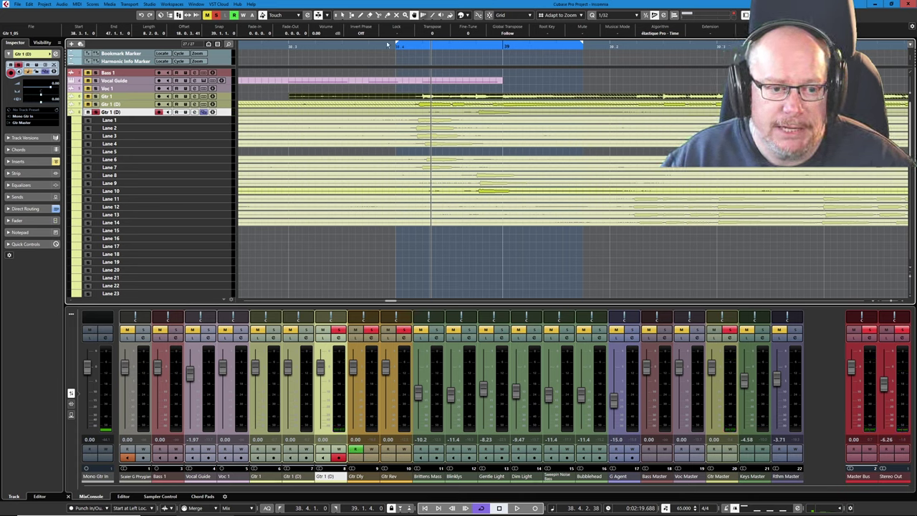
key("1")
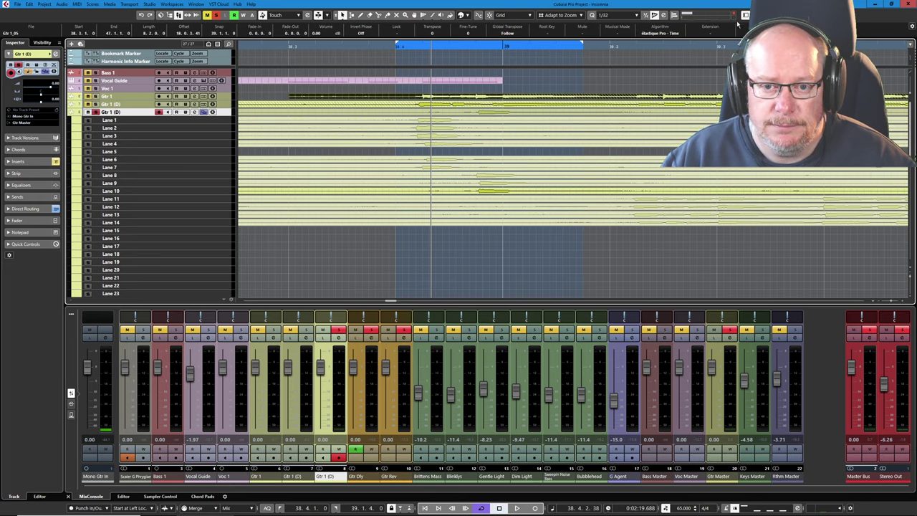
key("ctrl+alt+e")
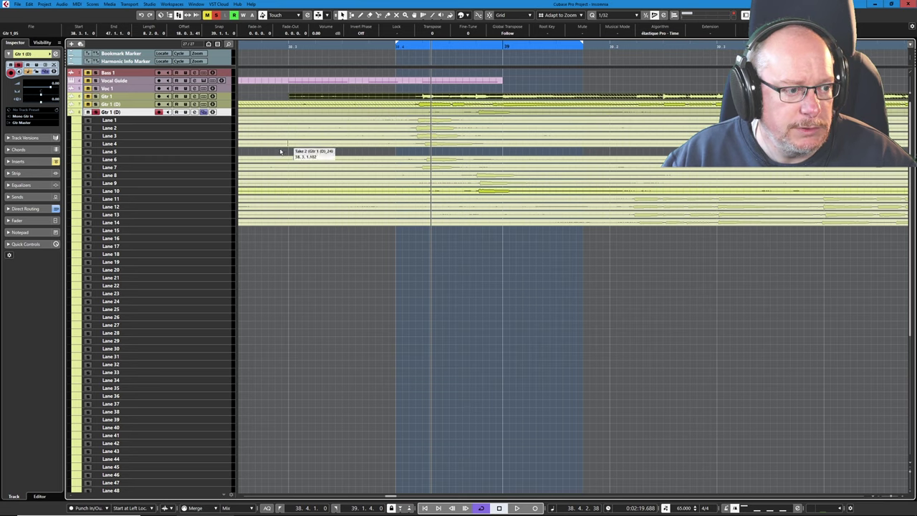
Enlarge the lane height and nudge the Lane 1 take so it starts with Lanes 2 and 3
key("shift+h")
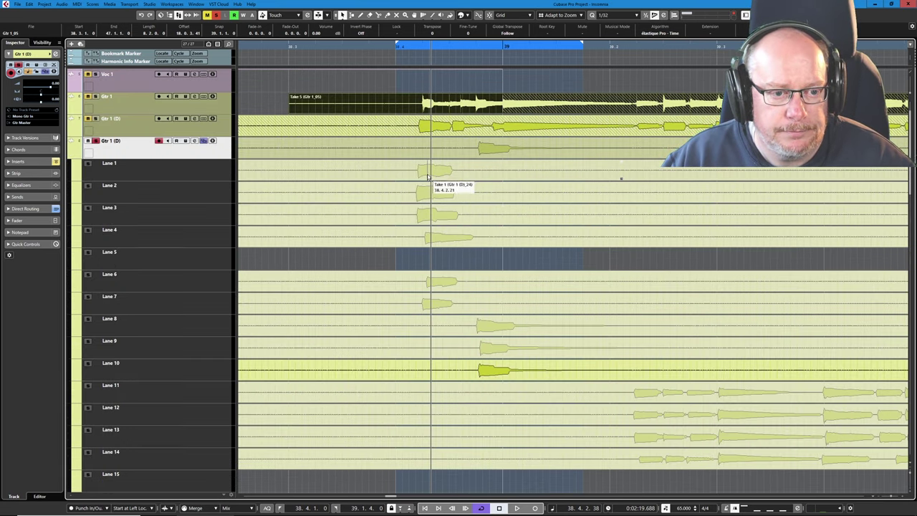
left_click_drag(435, 169, 443, 171)
key("h")
key("h")
key("h")
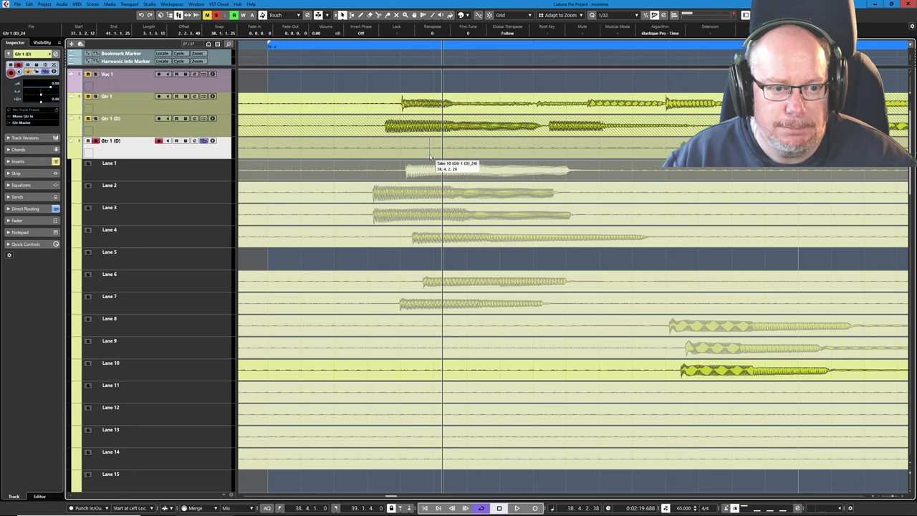
left_click_drag(419, 171, 426, 213)
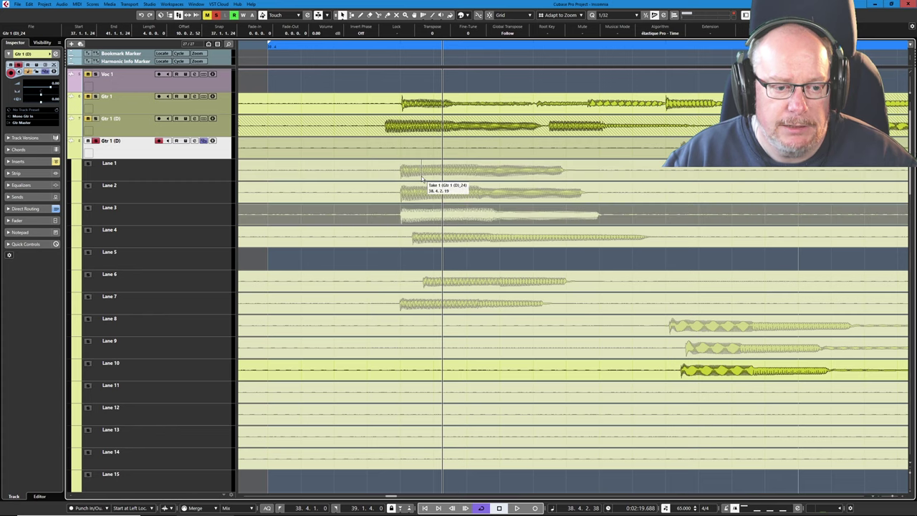
Move the Lane 4, 6 and 7 takes later so they start together
left_click_drag(505, 237, 625, 235)
left_click_drag(532, 286, 628, 281)
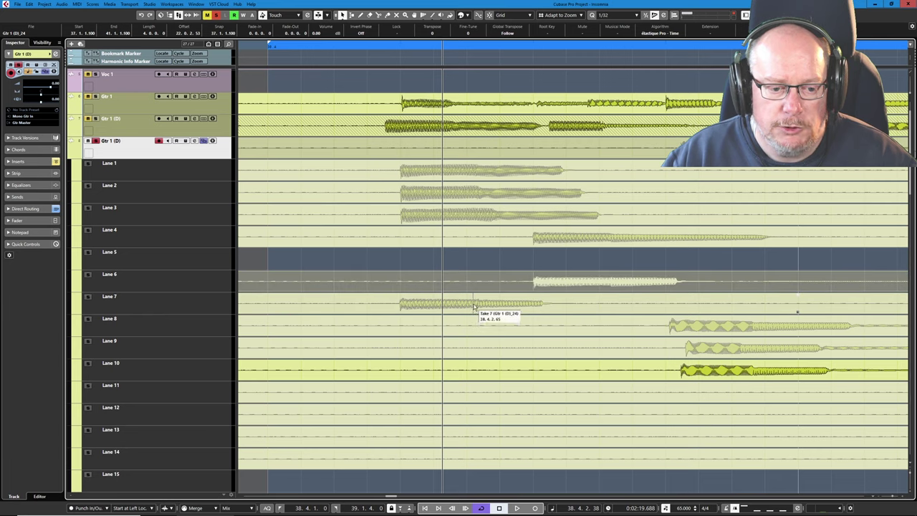
left_click_drag(475, 305, 611, 304)
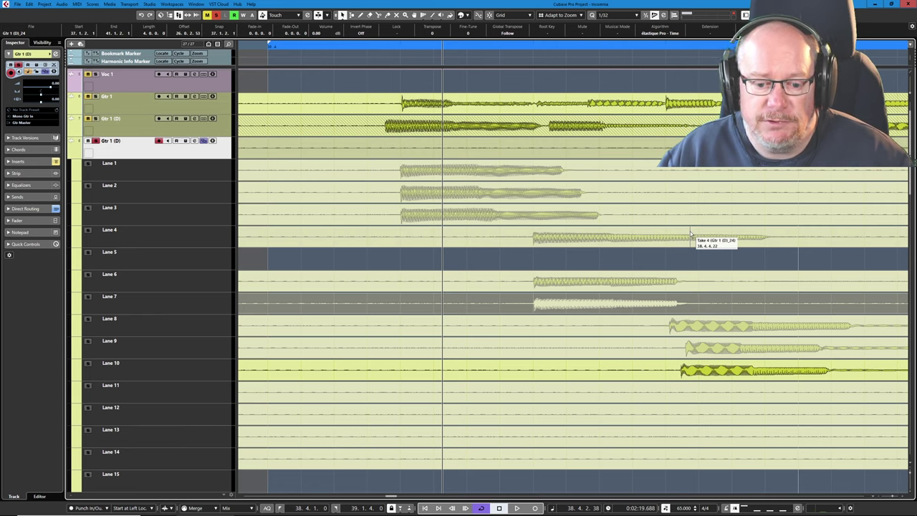
Nudge the Lane 8 and Lane 10 takes earlier to match Lane 9's start
left_click(691, 327)
left_click_drag(691, 327, 680, 351)
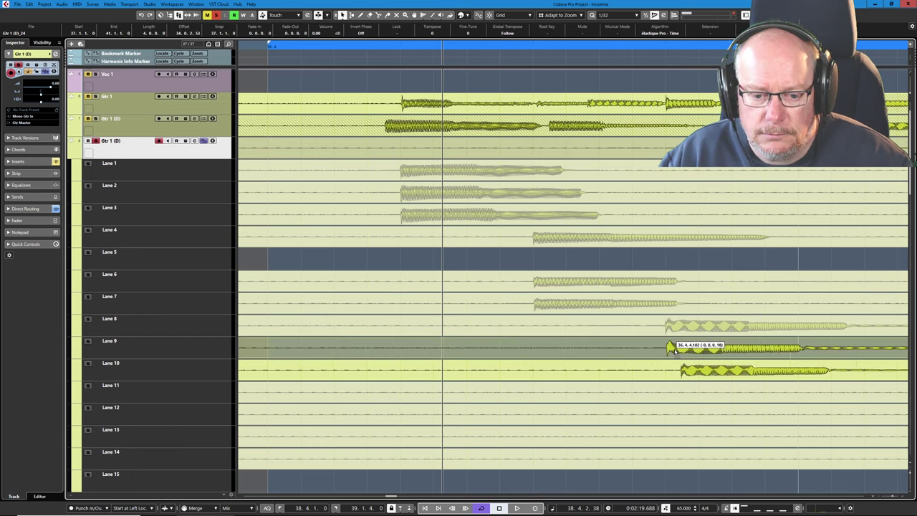
left_click_drag(675, 351, 674, 373)
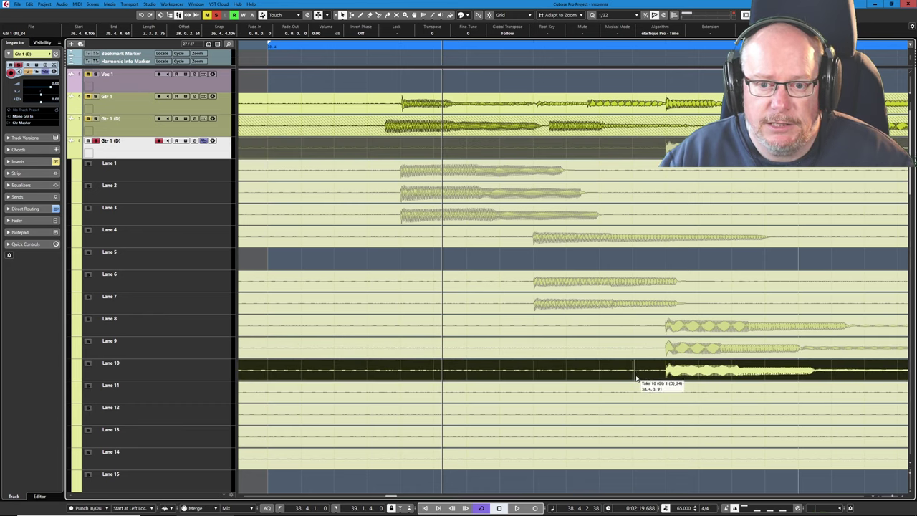
Split the Lanes 1–3 and Lanes 8–10 takes at their phrase starts with the Split tool
right_click(376, 192)
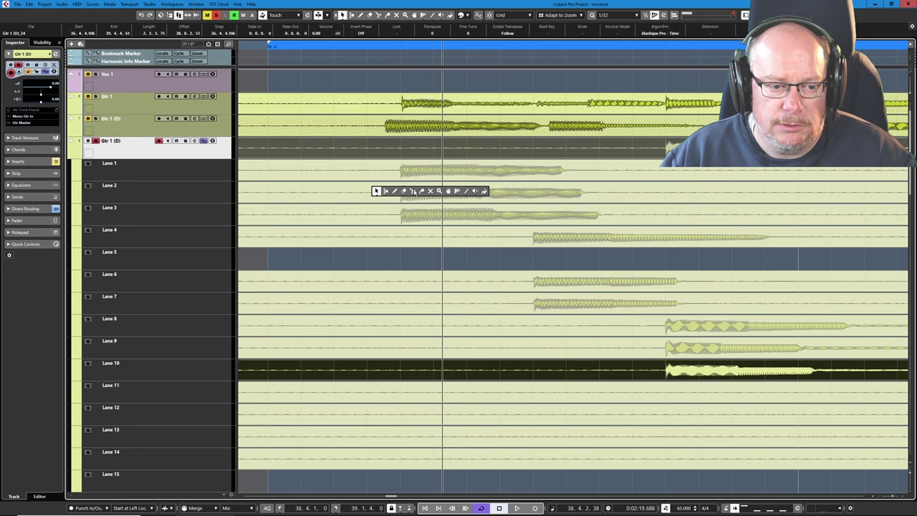
left_click(413, 193)
left_click(383, 203)
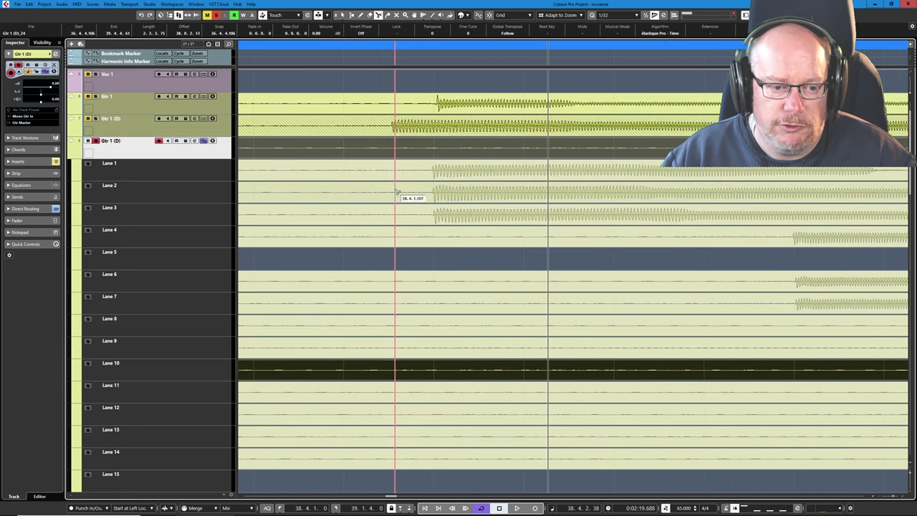
scroll(410, 193, "up", 1)
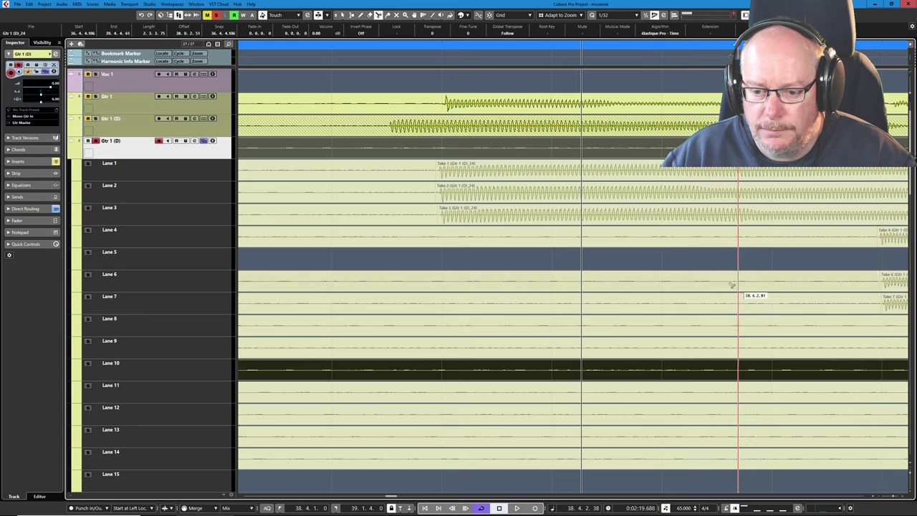
scroll(698, 283, "down", 4)
scroll(670, 277, "up", 6)
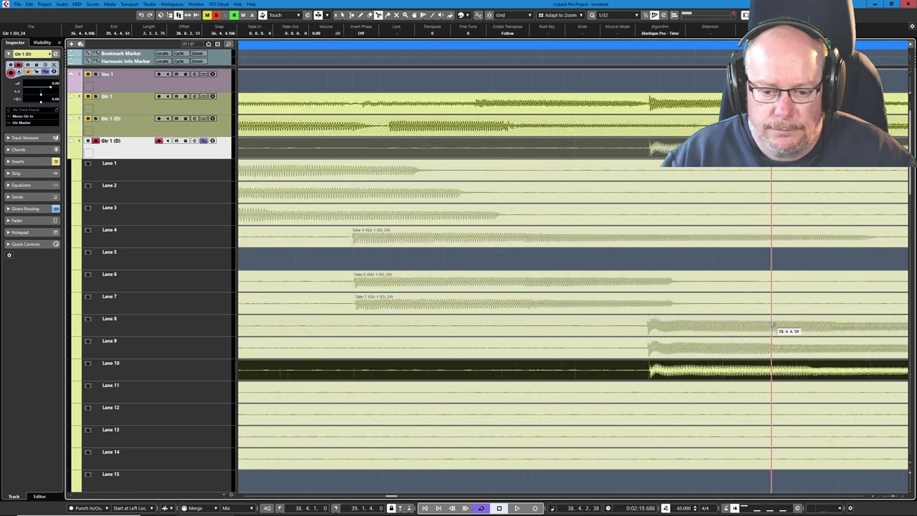
scroll(696, 333, "up", 1)
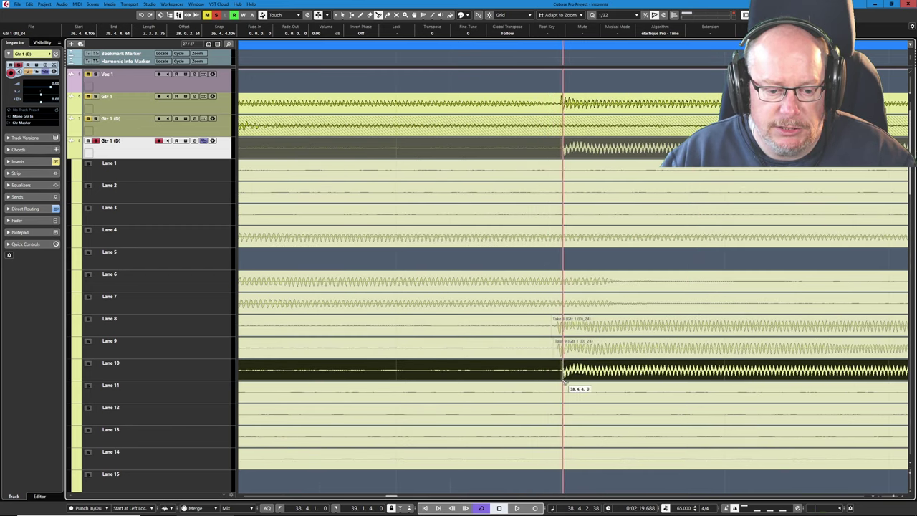
left_click_drag(553, 349, 558, 372)
scroll(444, 262, "down", 5)
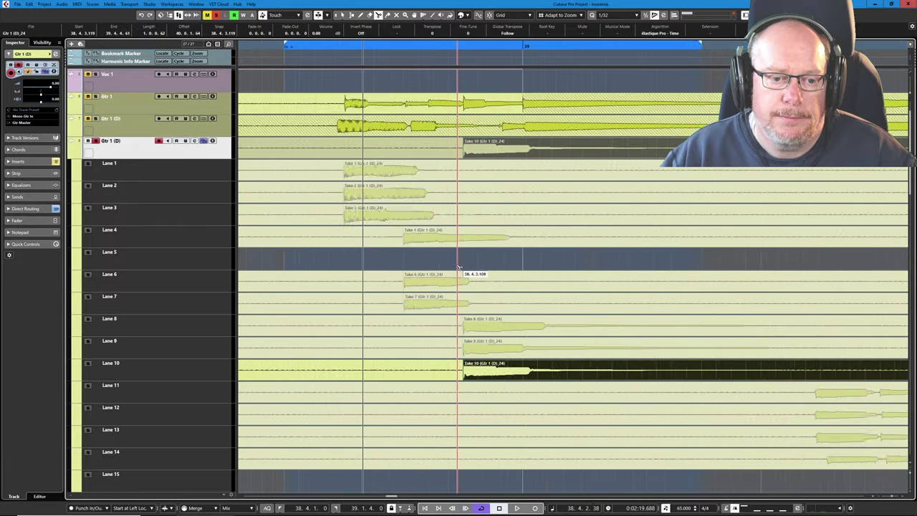
scroll(332, 222, "up", 2)
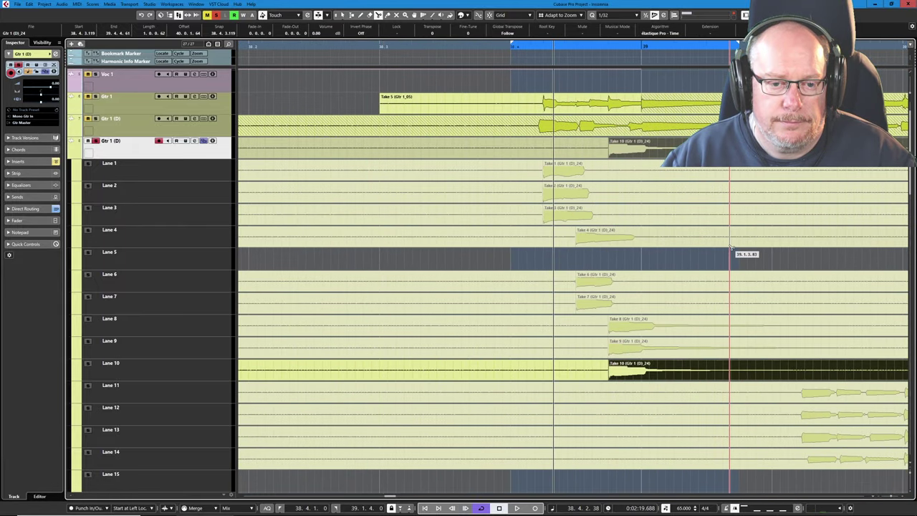
scroll(738, 257, "up", 2)
Erase the empty lead-ins before the takes in Lanes 1–10
right_click(393, 217)
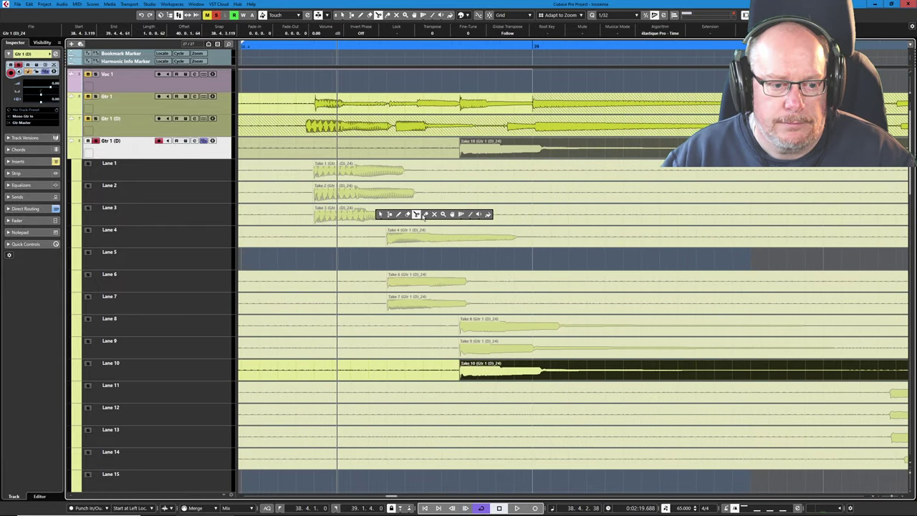
left_click(409, 215)
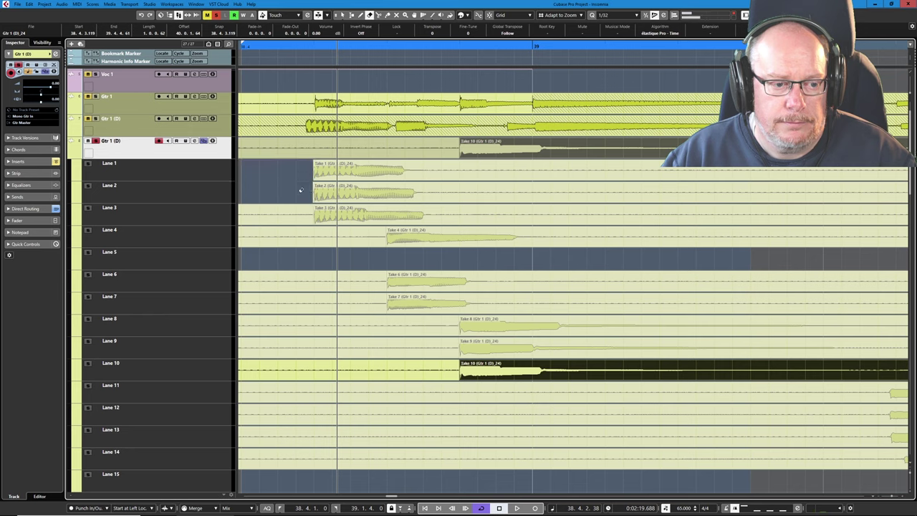
mouse_move(304, 213)
left_mouse_down()
mouse_move(378, 238)
mouse_move(368, 309)
mouse_move(384, 334)
mouse_move(413, 323)
mouse_move(434, 366)
left_mouse_up()
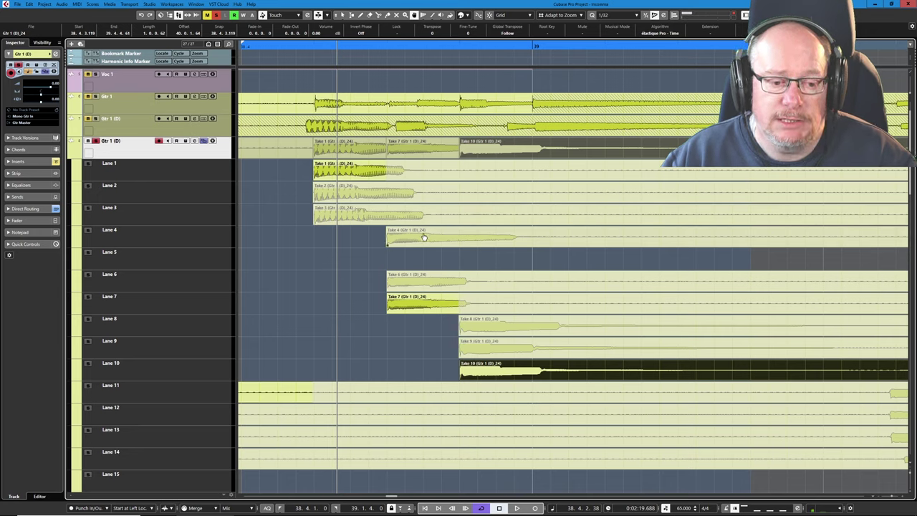
Activate Take 1 in Lane 1, Take 6 in Lane 6 and Take 8 in Lane 8
left_click(364, 174)
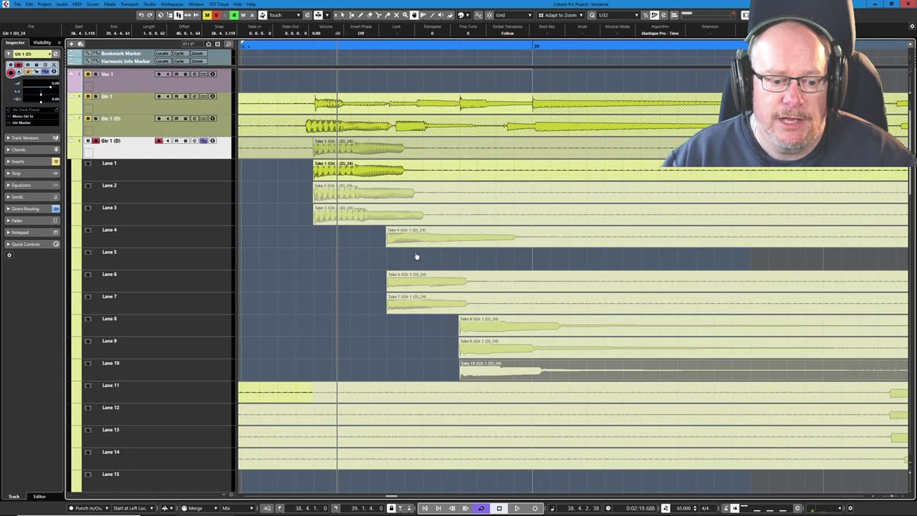
left_click(412, 283)
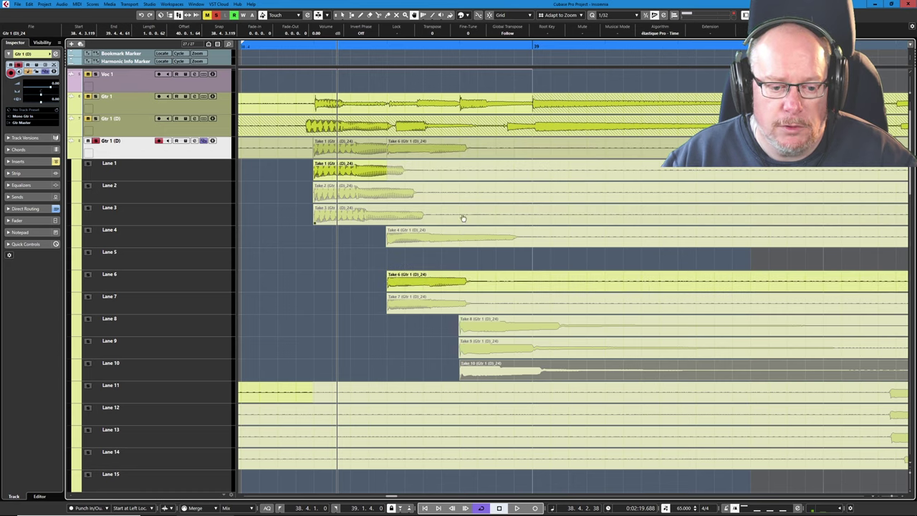
left_click(502, 331)
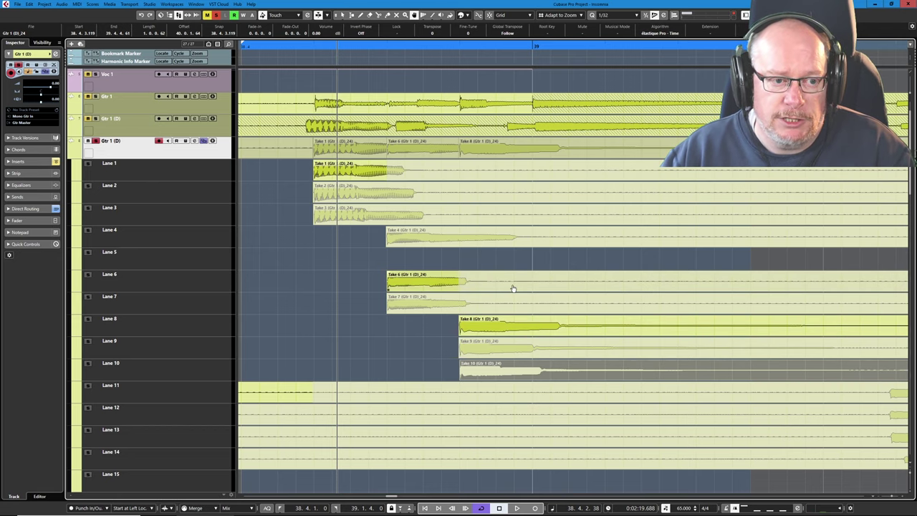
scroll(462, 220, "down", 2)
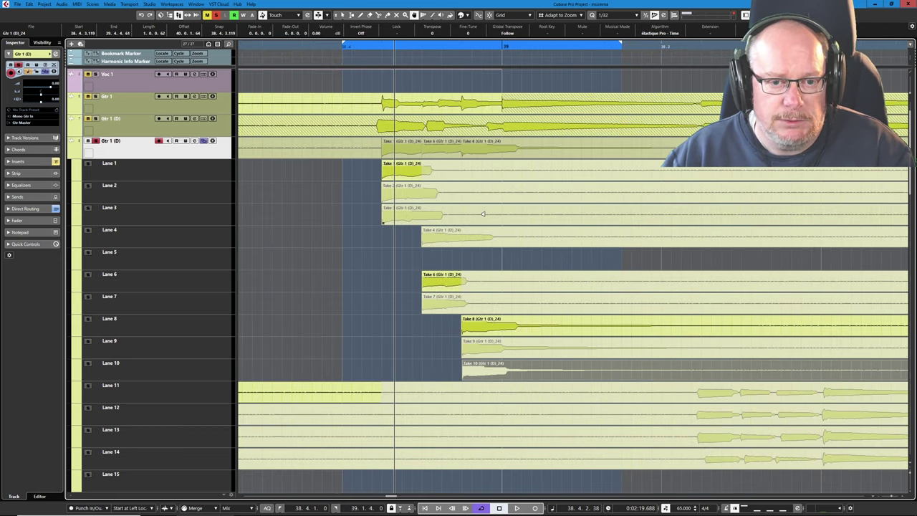
Audition Takes 9 and 10 for the final phrase, keep Take 10, and use Take 7 in the middle
key("space")
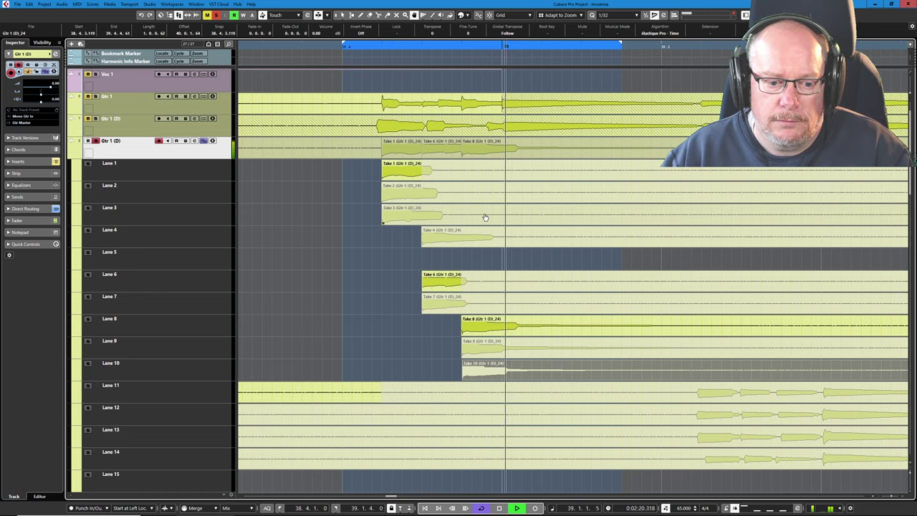
left_click(502, 349)
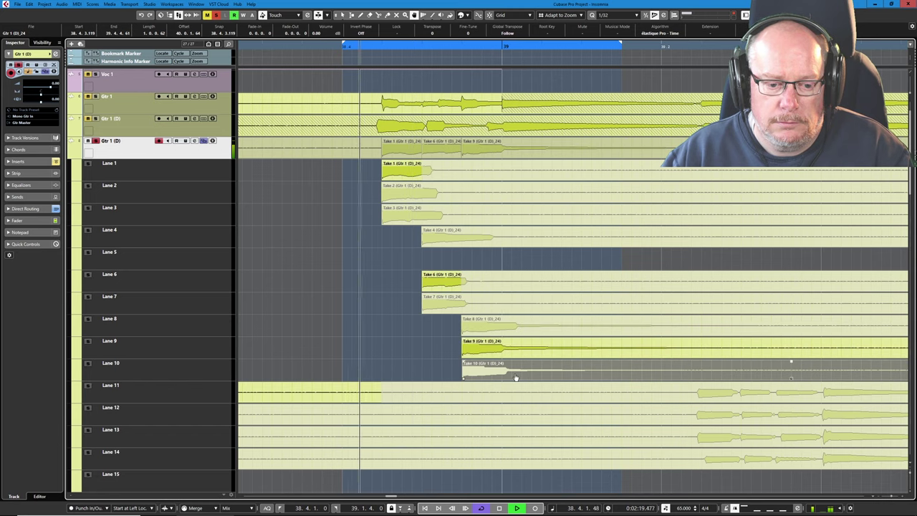
left_click(472, 370)
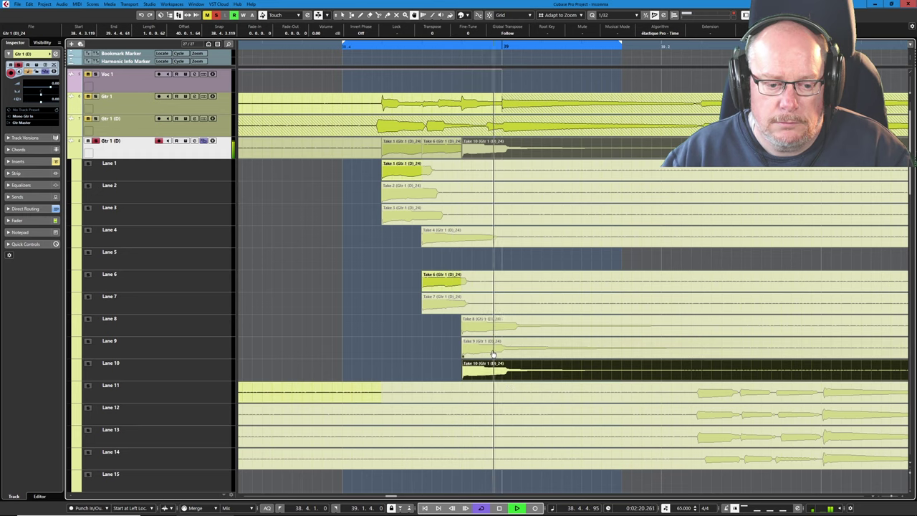
key("ctrl+z")
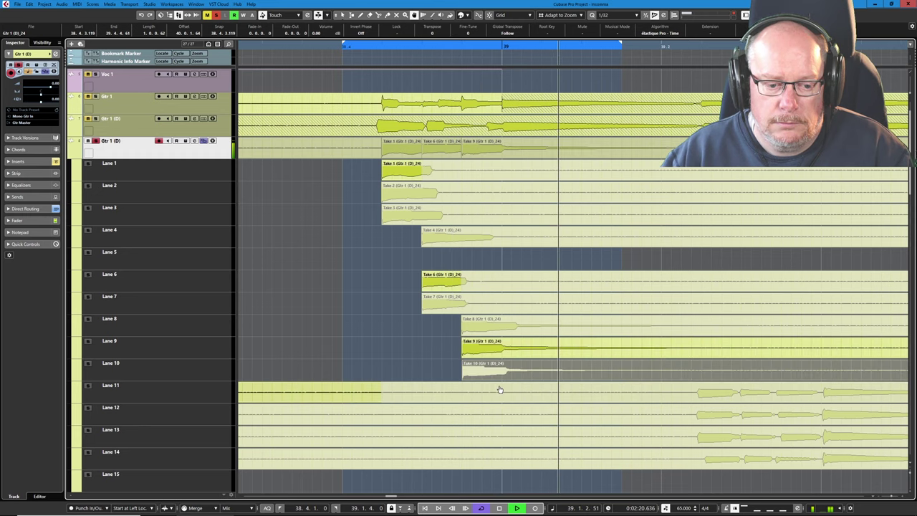
left_click(491, 373)
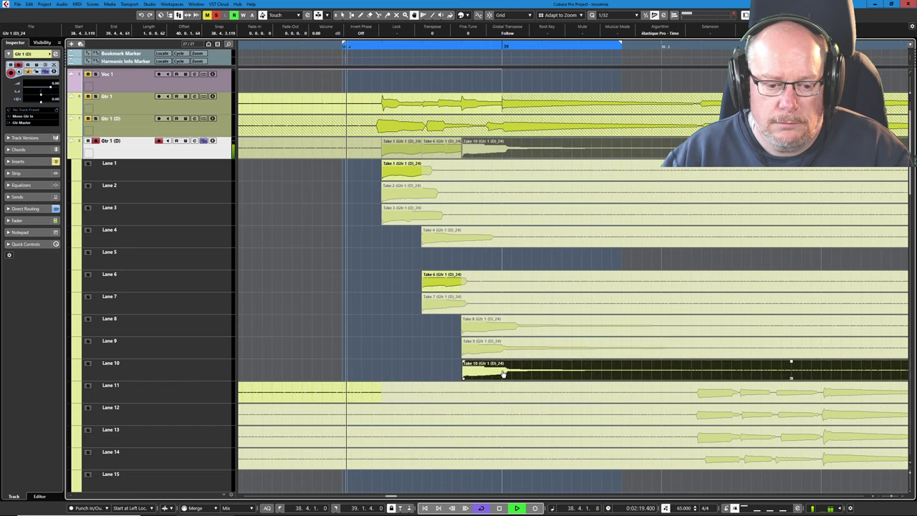
left_click(424, 304)
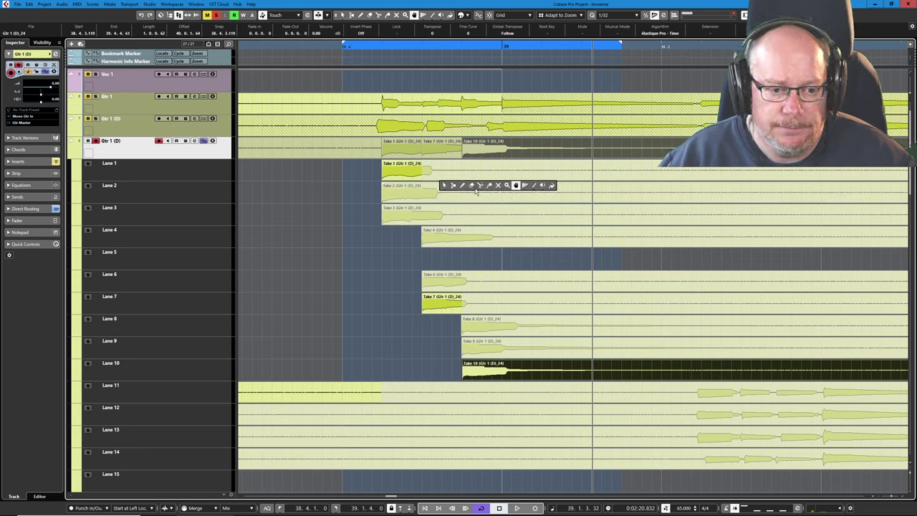
Split the takes in Lanes 3, 4 and 6–10 just after their phrases
key("3")
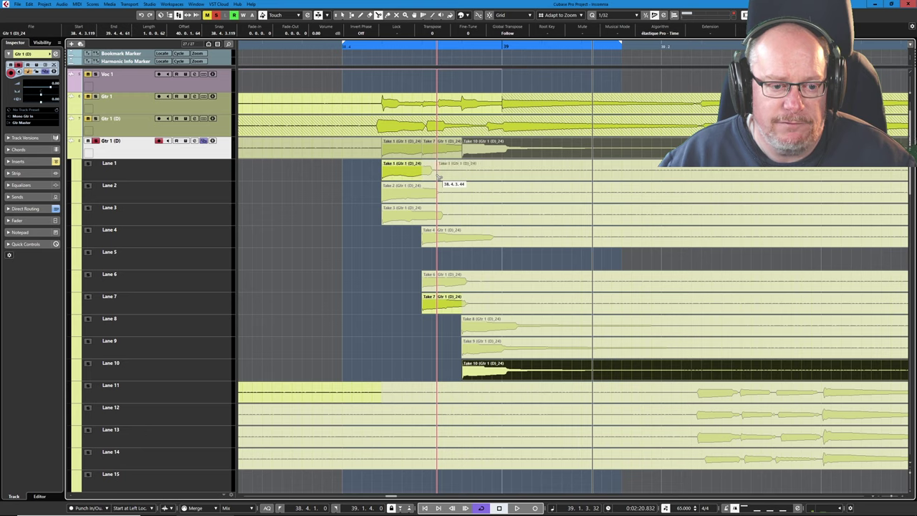
left_click(446, 212)
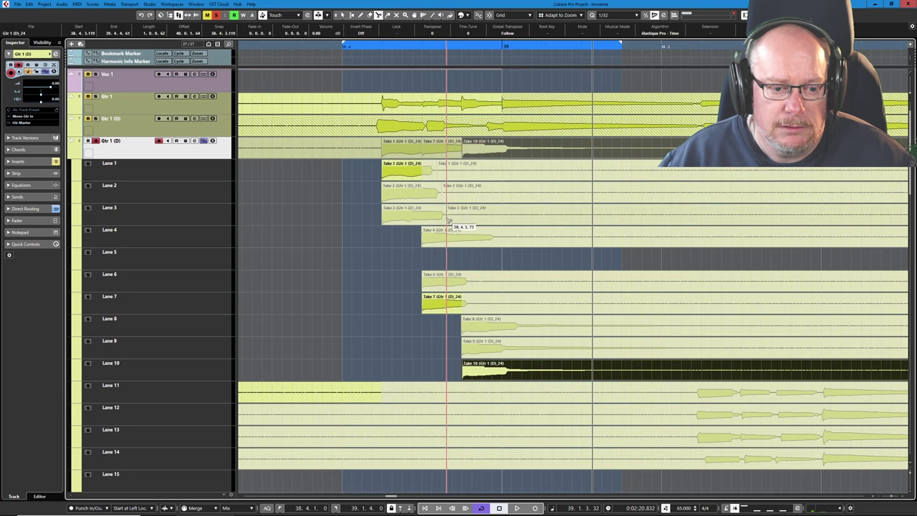
left_click(496, 239)
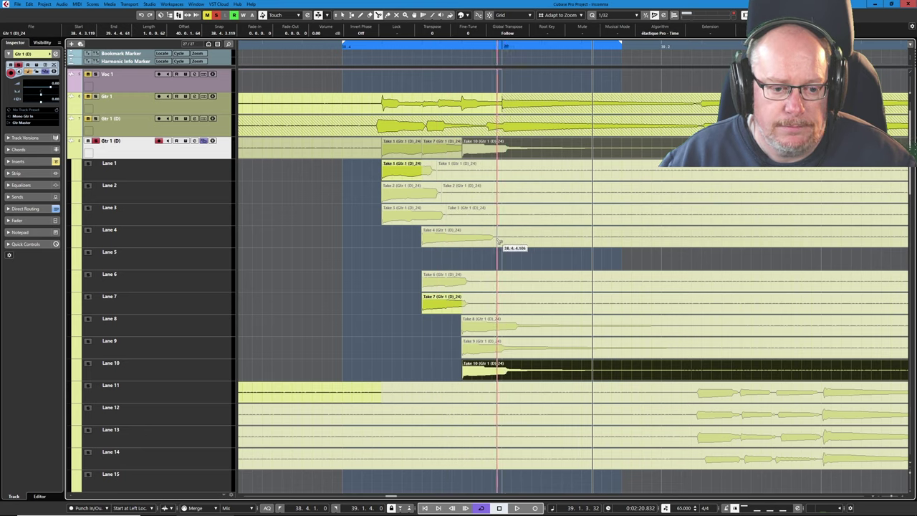
left_click(472, 285)
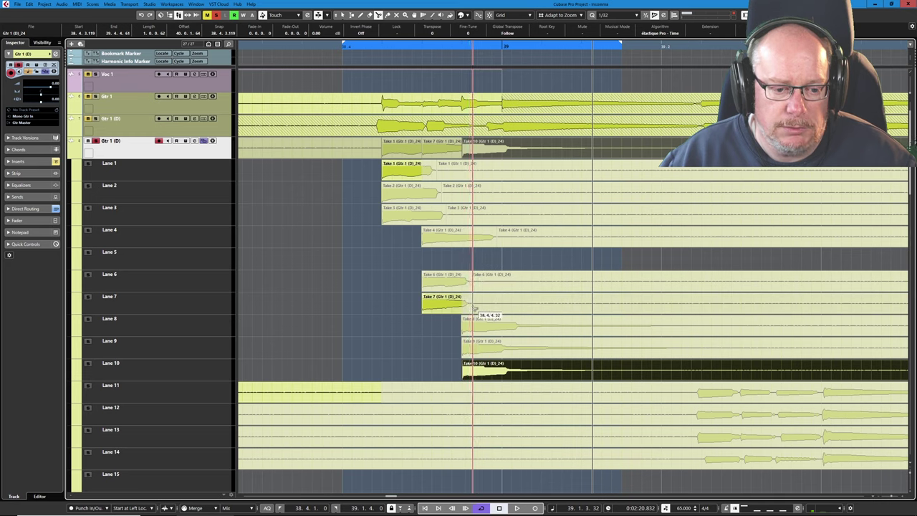
left_click(471, 304)
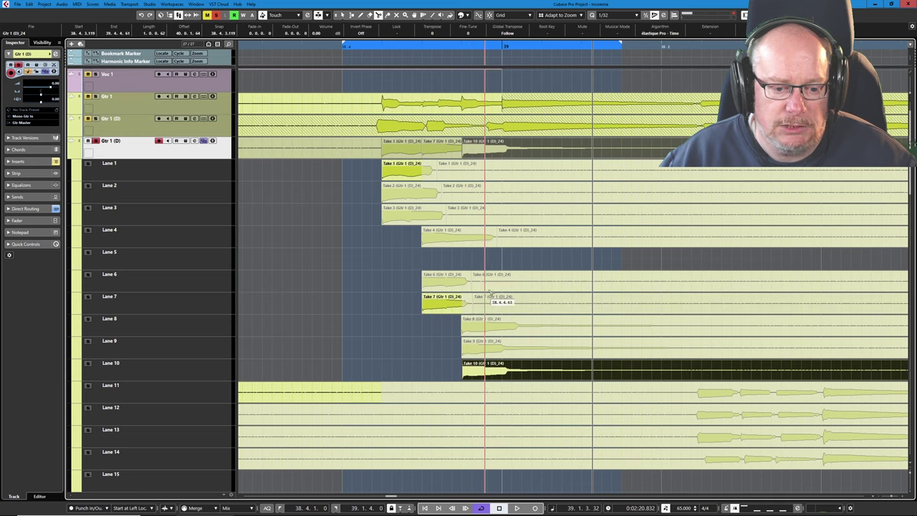
left_click(681, 329)
left_click(683, 351)
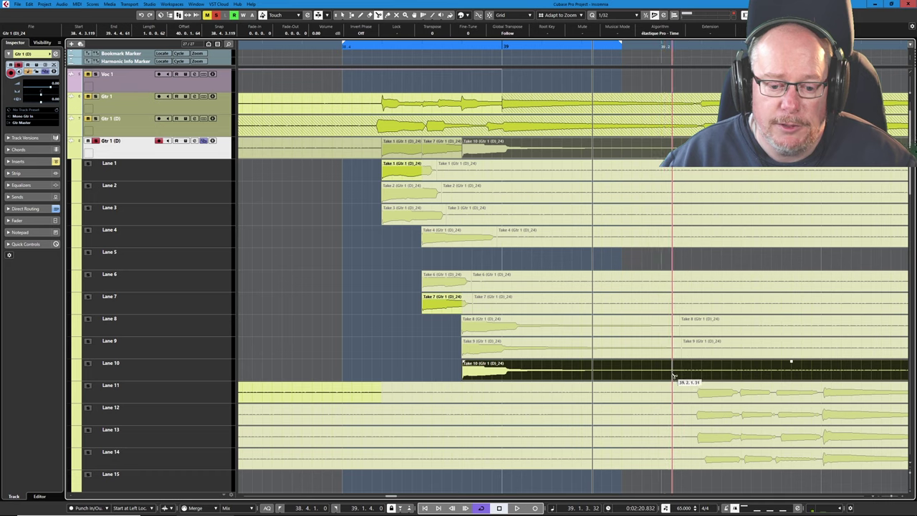
left_click(673, 369)
Erase the trailing tails of the Lane 1–10 takes and start looped playback
right_click(692, 343)
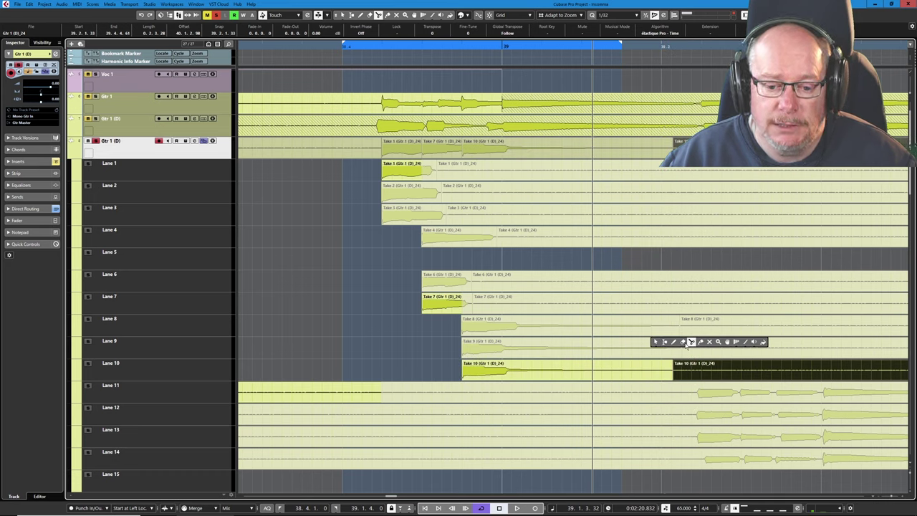
left_click(684, 342)
left_click(700, 368)
left_click(701, 350)
left_click(705, 327)
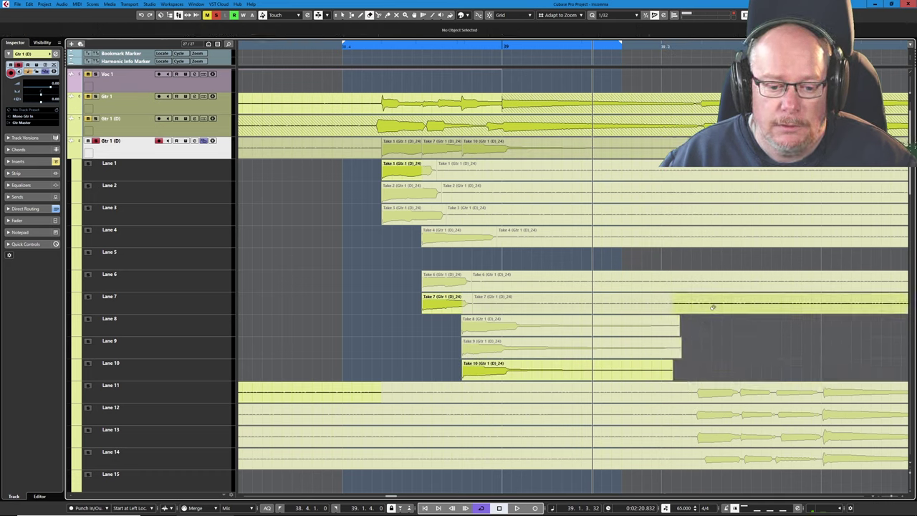
left_click(622, 301)
left_click(606, 280)
left_click(576, 240)
left_click(531, 212)
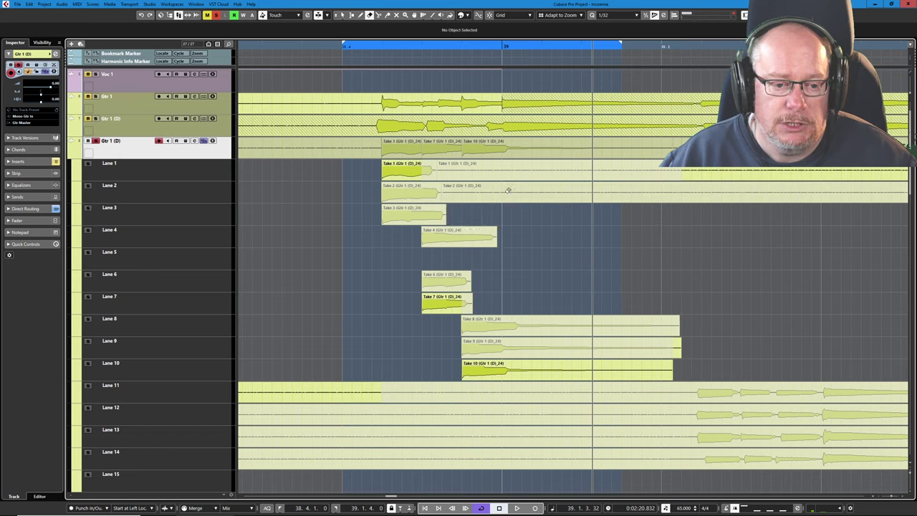
left_click(508, 189)
left_click(491, 165)
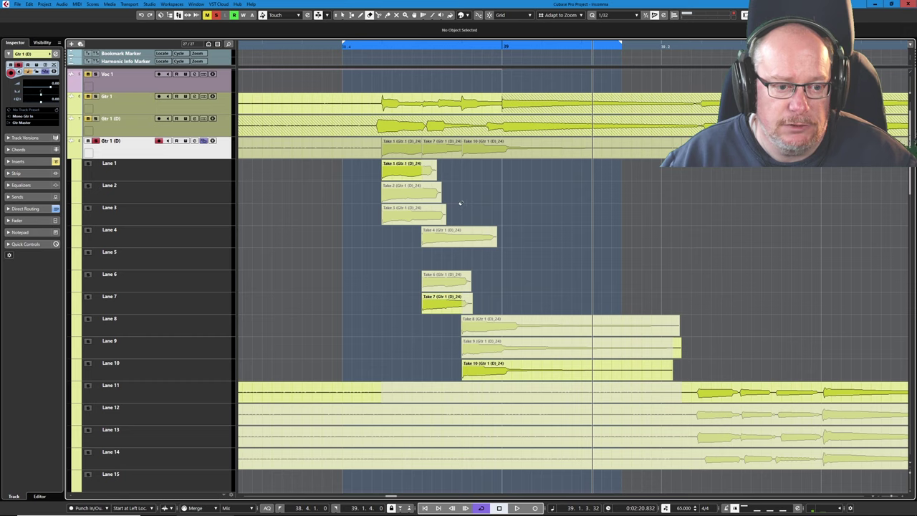
key("space")
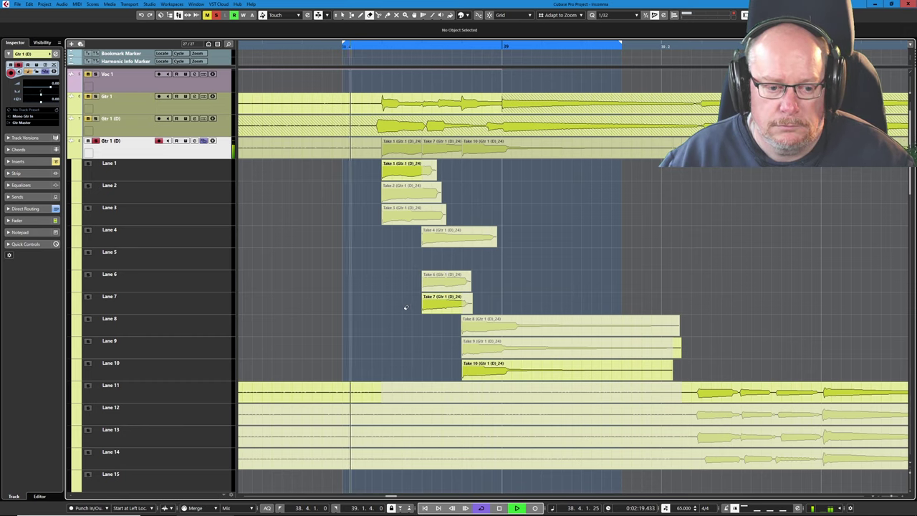
During cycle playback, comp the solo from Take 1, Take 6 and Take 10, then stop
left_click(448, 286)
left_click(501, 371)
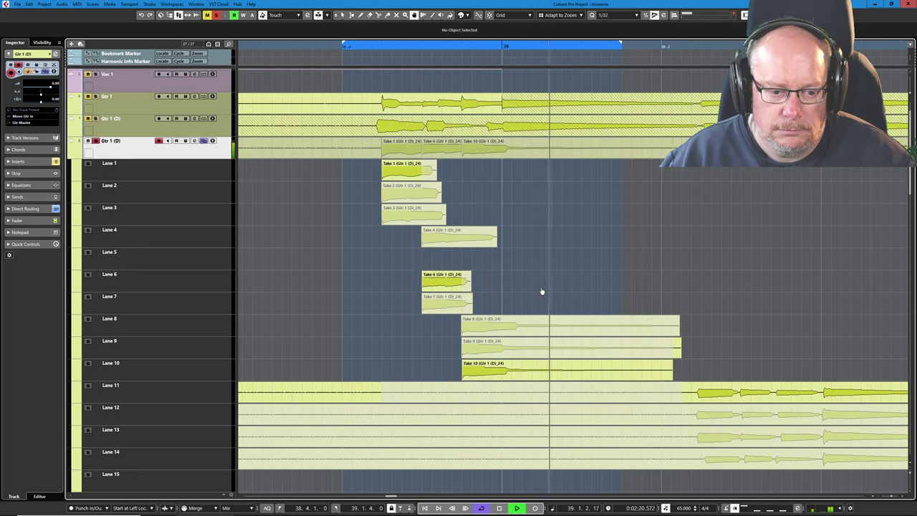
left_click(409, 197)
left_click(428, 270)
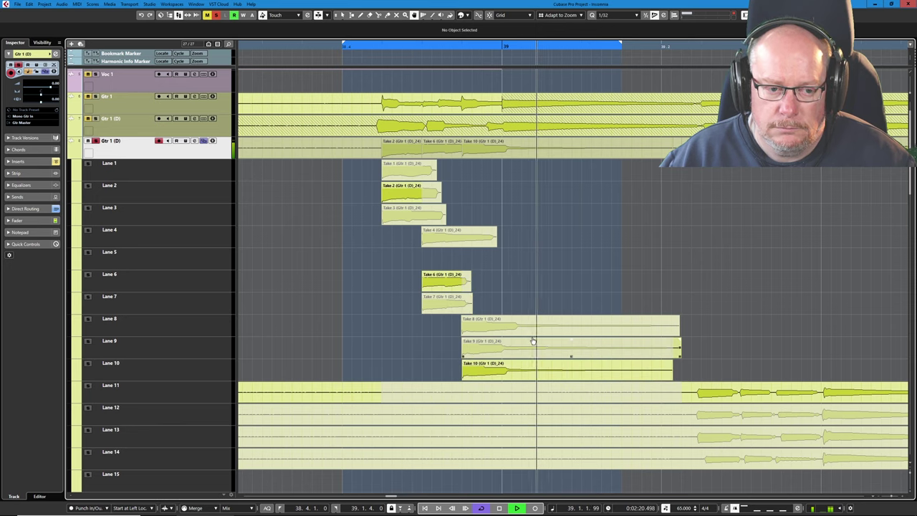
left_click(412, 170)
left_click(445, 287)
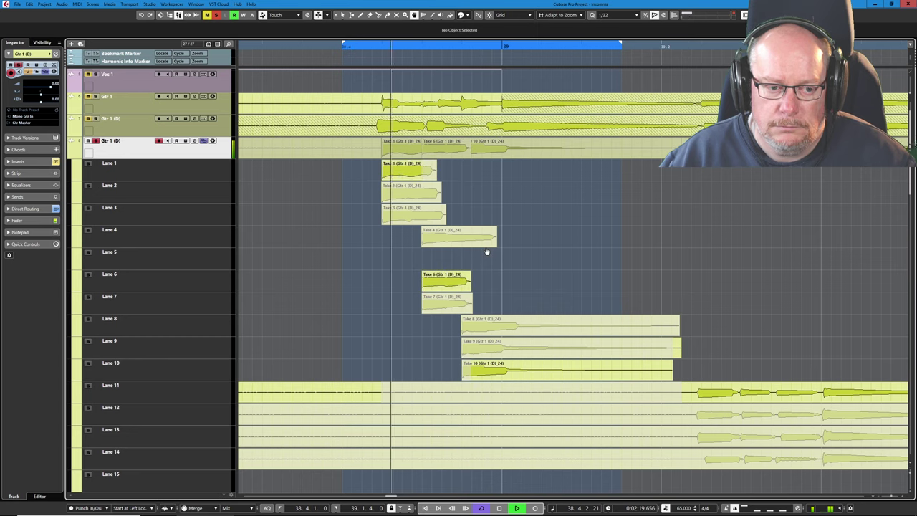
left_click(564, 371)
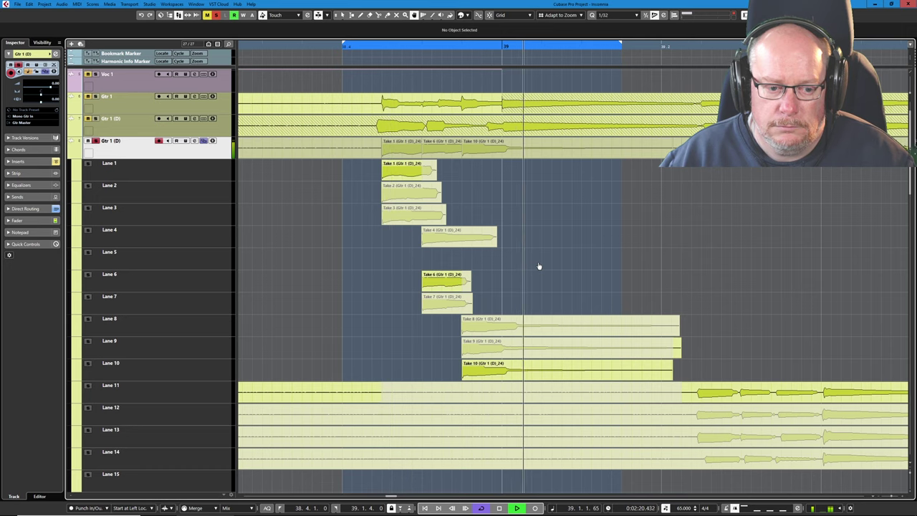
key("space")
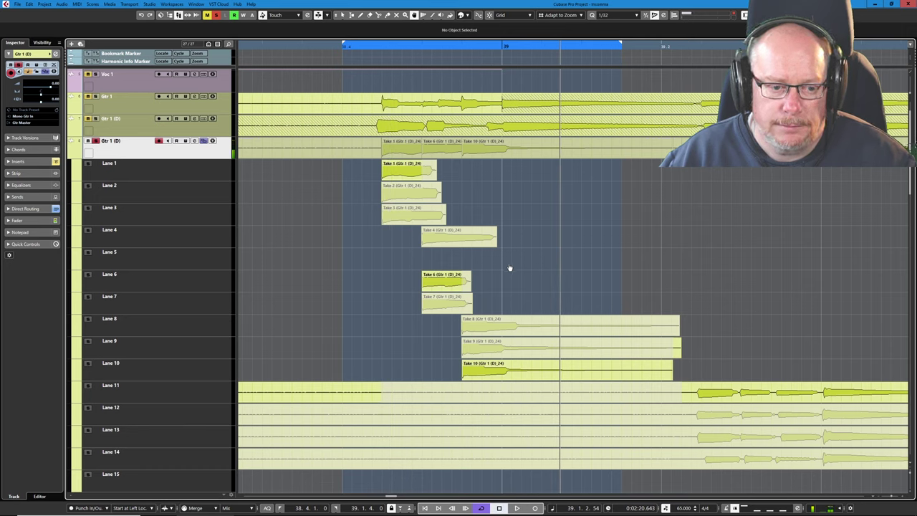
Erase the unused Takes 2, 3, 4 and 7 with the Erase tool
right_click(419, 205)
left_click(414, 205)
left_click(401, 189)
left_click(410, 212)
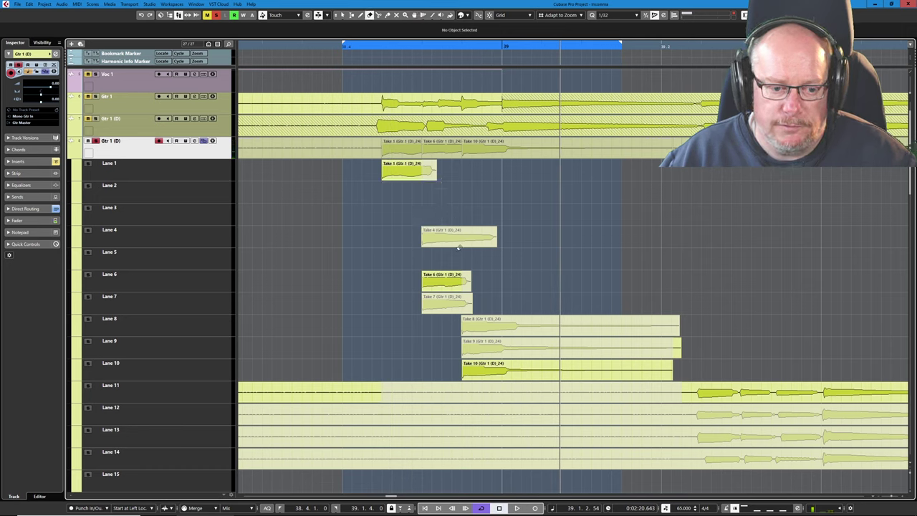
left_click(457, 243)
left_click(454, 304)
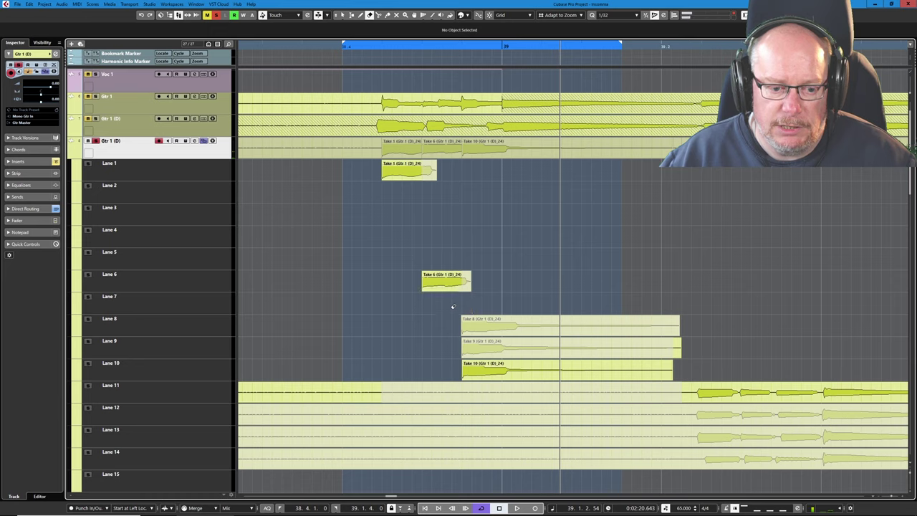
Erase Takes 8 and 9, run Clean Up Lanes on Gtr 1 (D), and zoom to the comped takes
left_click(495, 325)
left_click(497, 349)
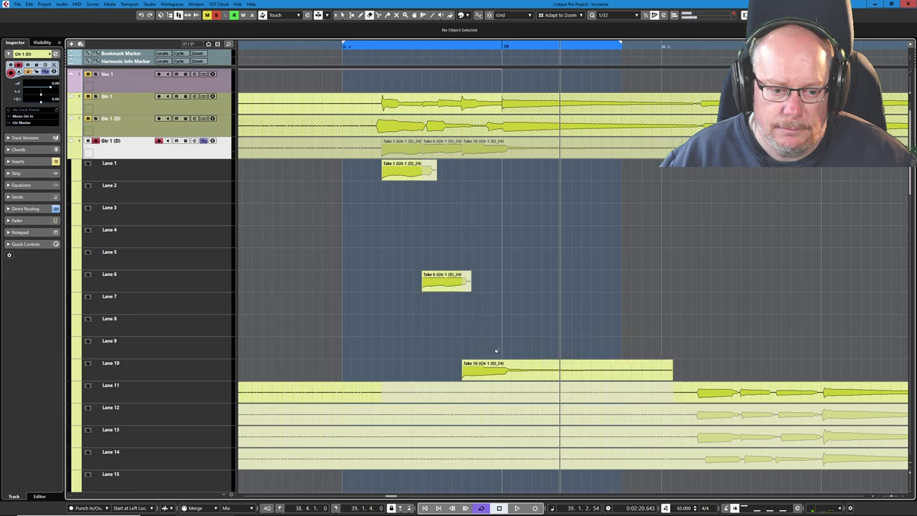
right_click(156, 154)
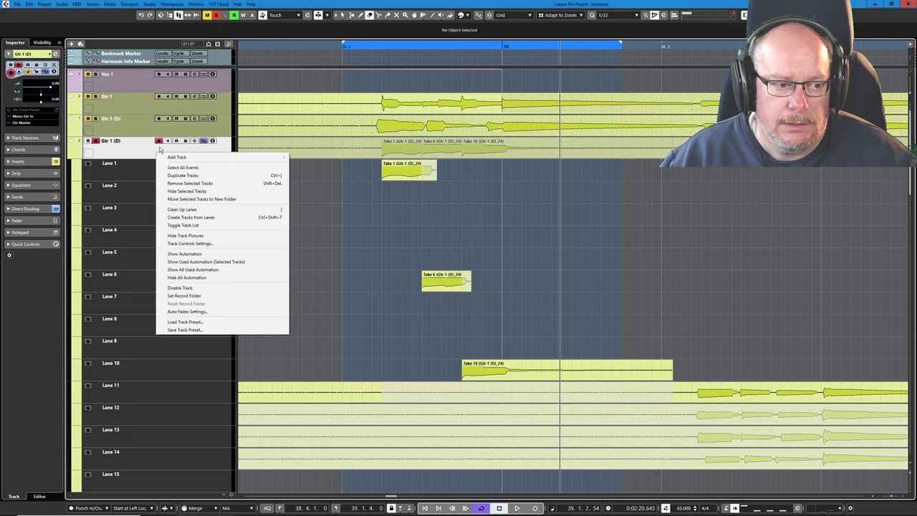
left_click(181, 209)
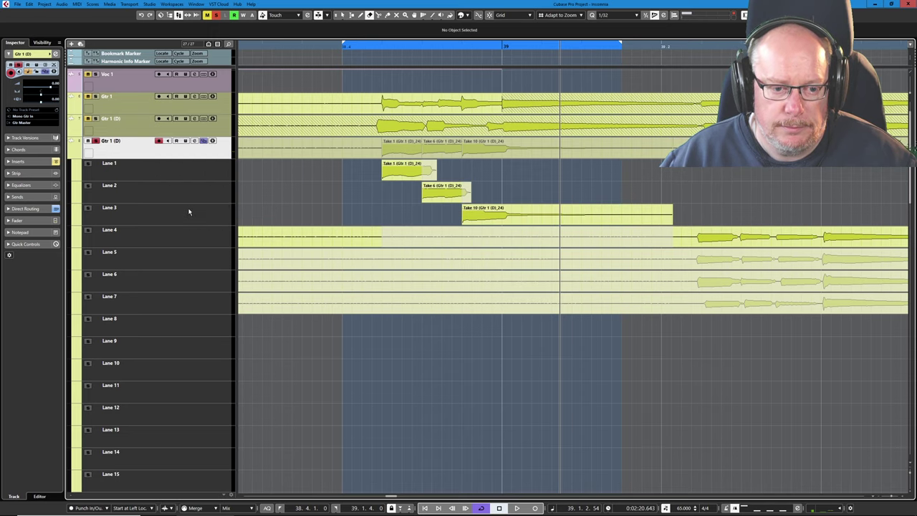
key("ctrl+z")
key("g")
key("g")
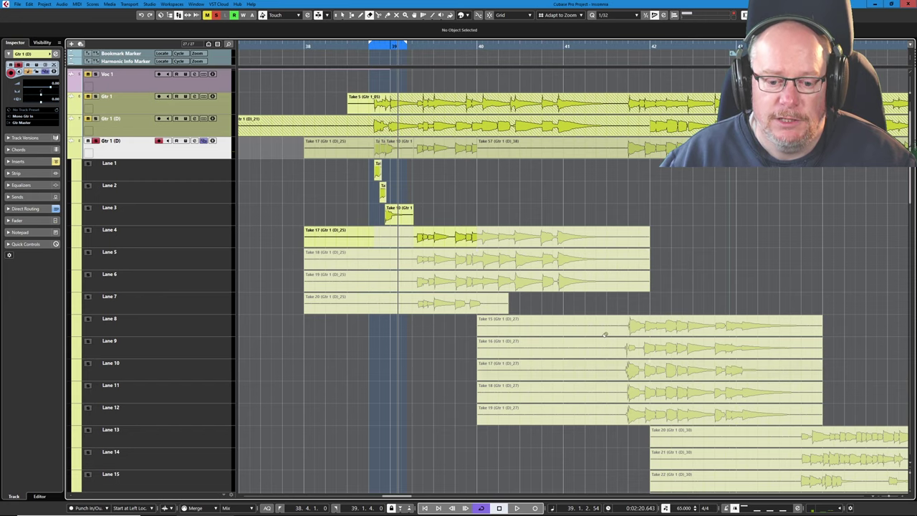
key("g")
key("g")
scroll(648, 320, "down", 3)
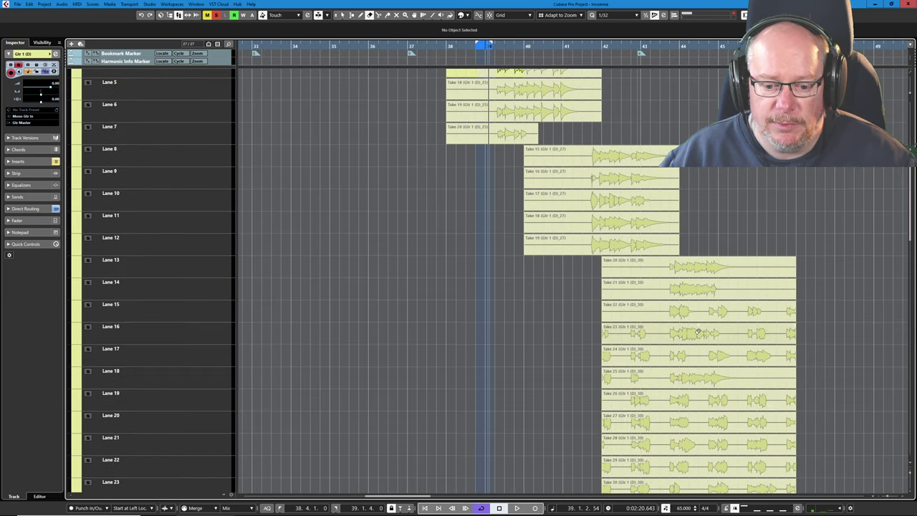
scroll(633, 321, "up", 3)
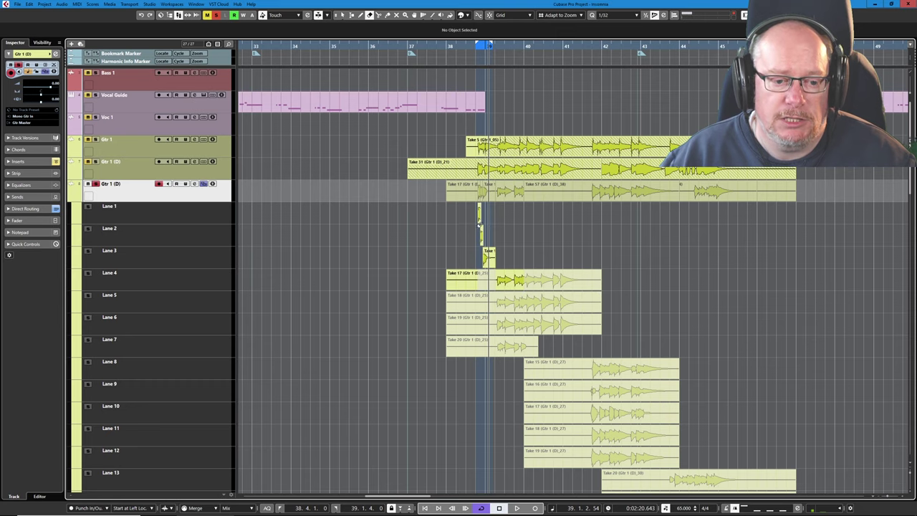
key("h")
key("h")
key("h")
key("h")
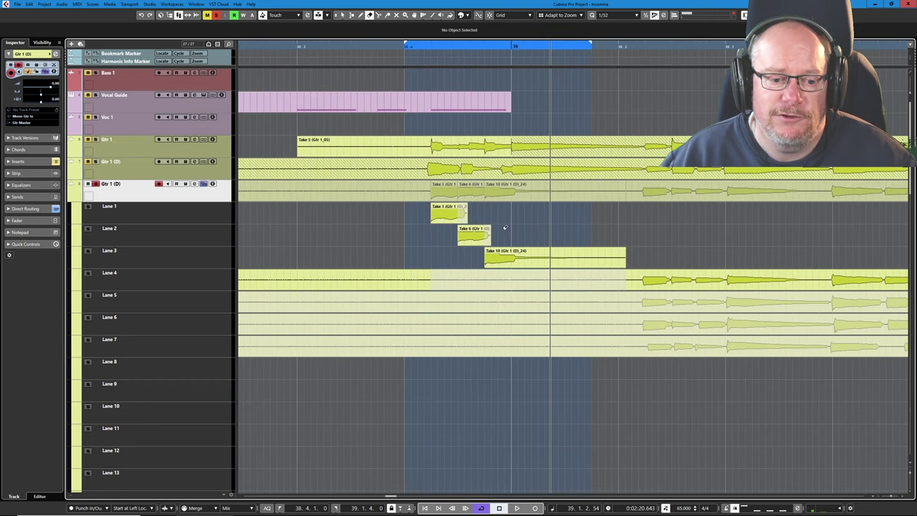
Trim the ends of Take 1 and Take 6 with the Object Selection tool
key("h")
key("h")
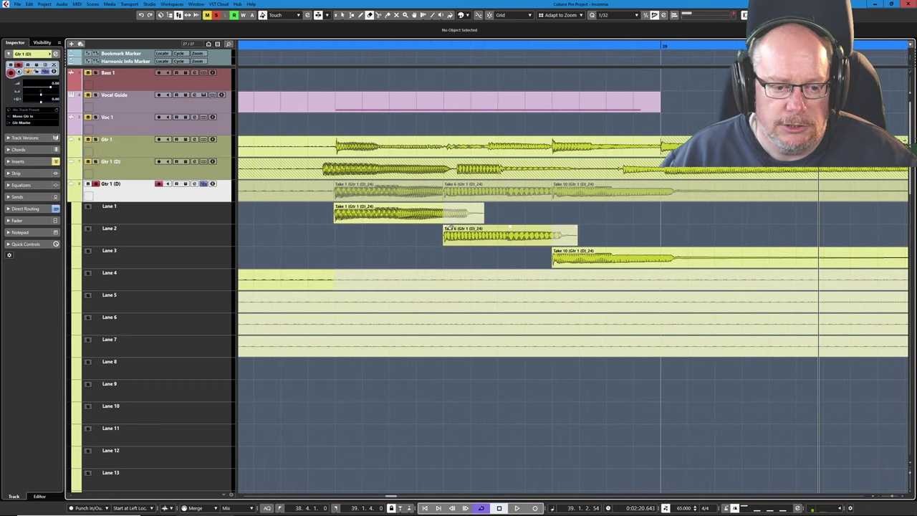
right_click(457, 217)
left_click(456, 218)
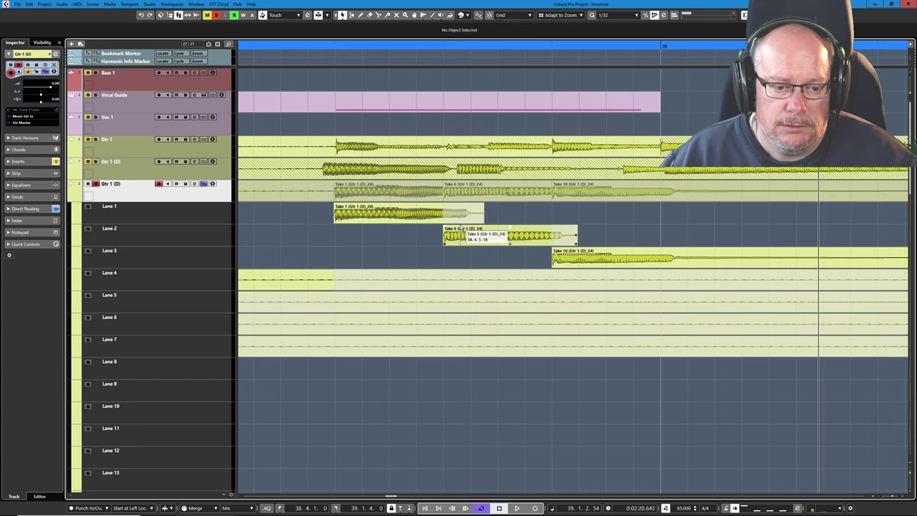
scroll(444, 230, "up", 1)
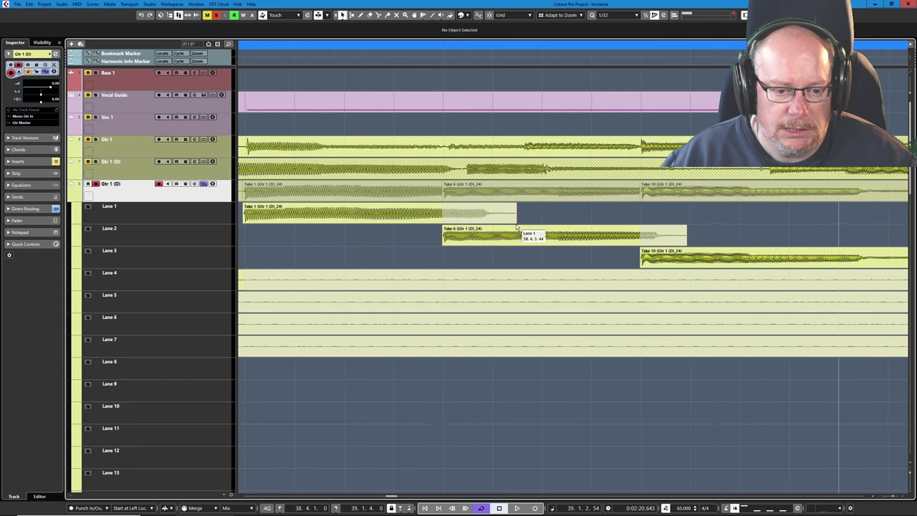
left_click_drag(516, 221, 442, 223)
left_click(686, 245)
left_click_drag(687, 245, 638, 245)
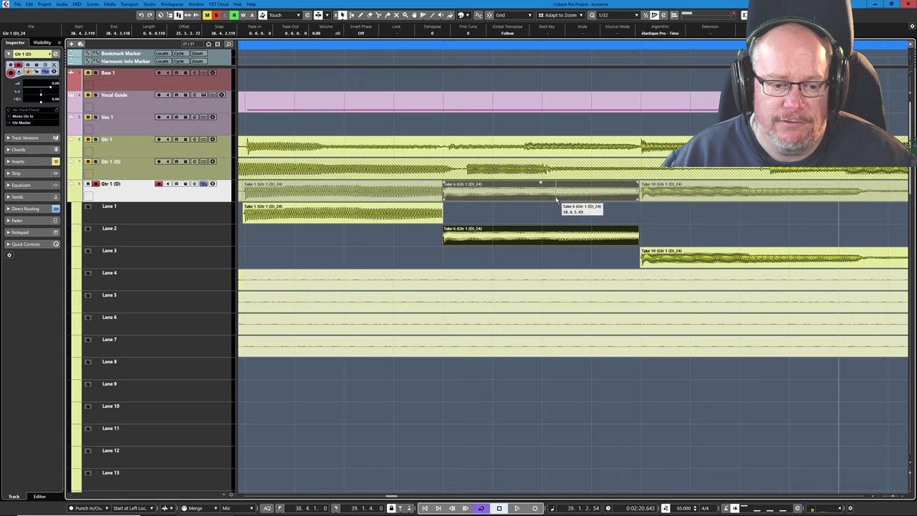
Set Snap to Grid Relative and move Takes 6 and 10 up onto Lane 1 after Take 1
left_click(530, 15)
left_click(519, 33)
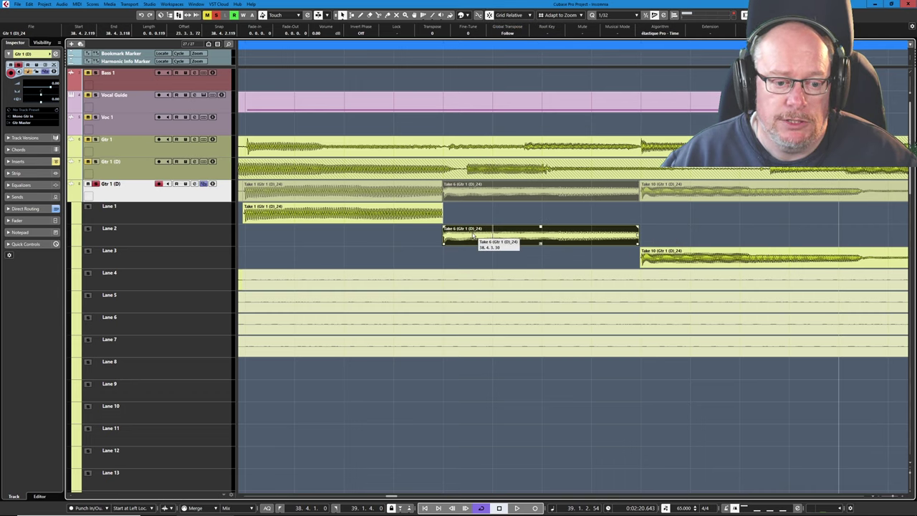
mouse_move(472, 235)
left_mouse_down()
mouse_move(471, 213)
mouse_move(470, 223)
left_mouse_up()
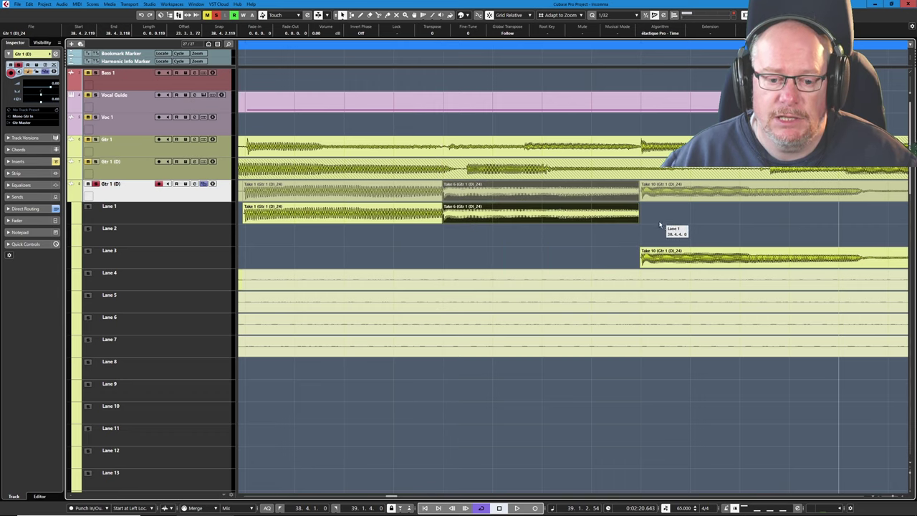
left_click_drag(651, 259, 643, 222)
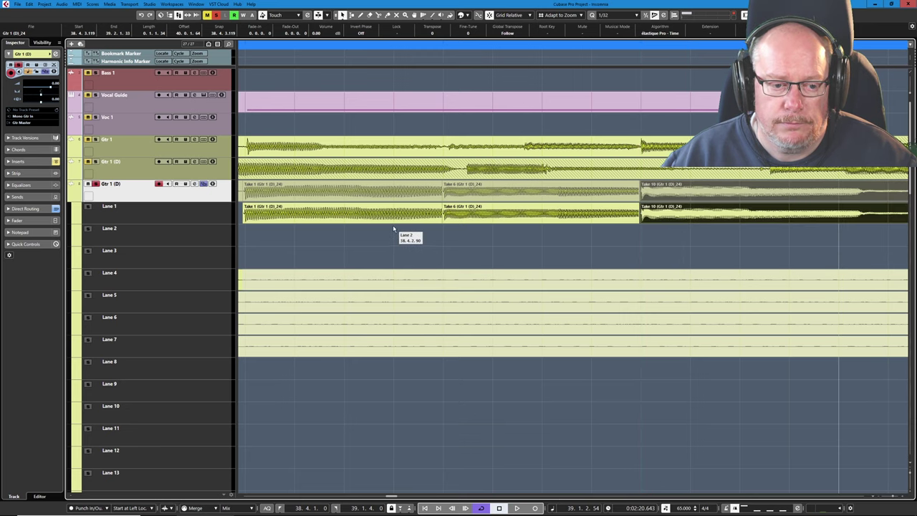
With the Range Selection tool, select a short range across the Take 6 join, then select Take 10
scroll(444, 230, "up", 5, "ctrl")
right_click(432, 237)
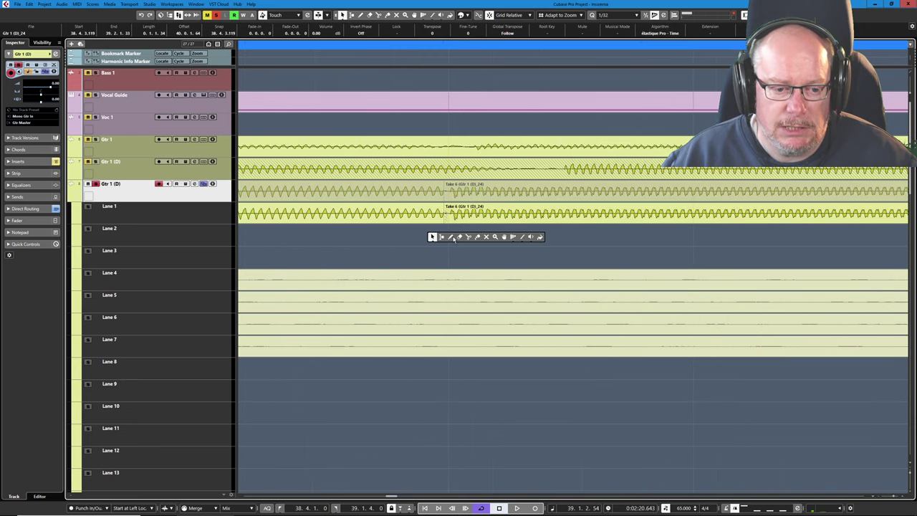
left_click(442, 237)
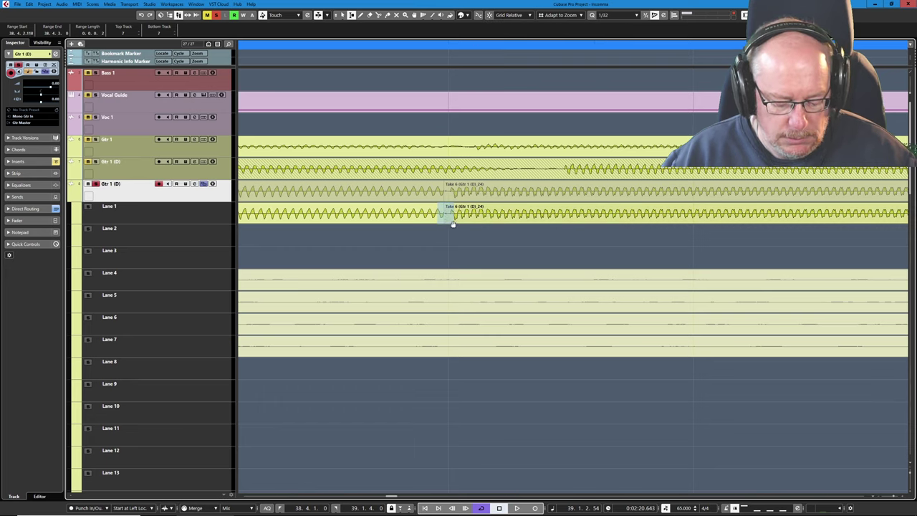
left_click_drag(452, 224, 453, 222)
scroll(421, 233, "down", 5)
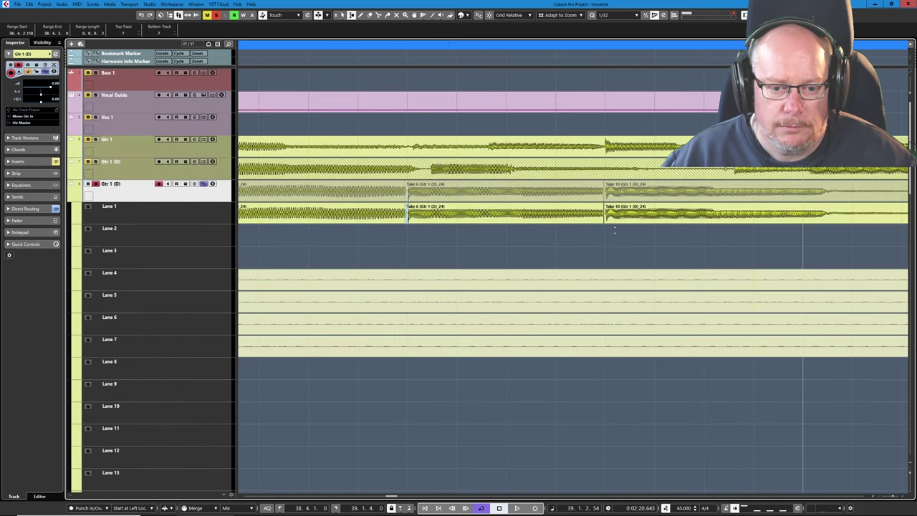
scroll(613, 229, "up", 5)
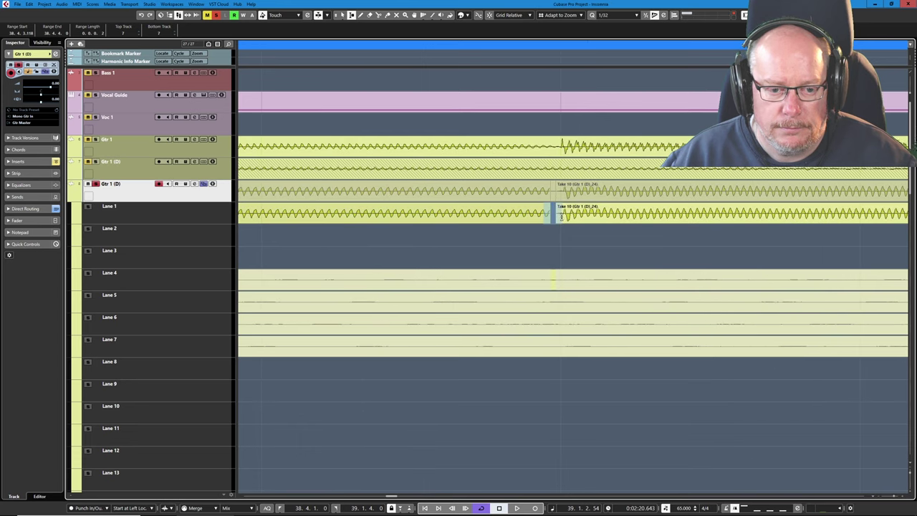
left_click(565, 216)
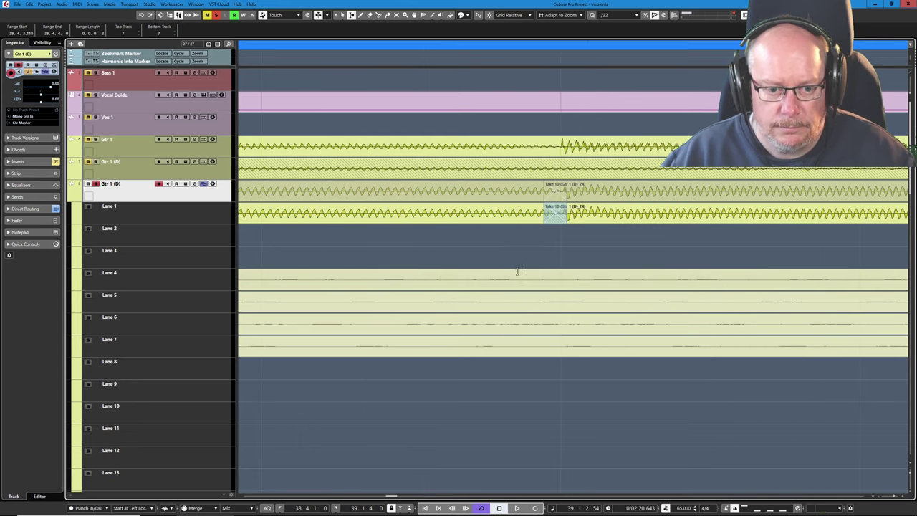
scroll(494, 228, "down", 5)
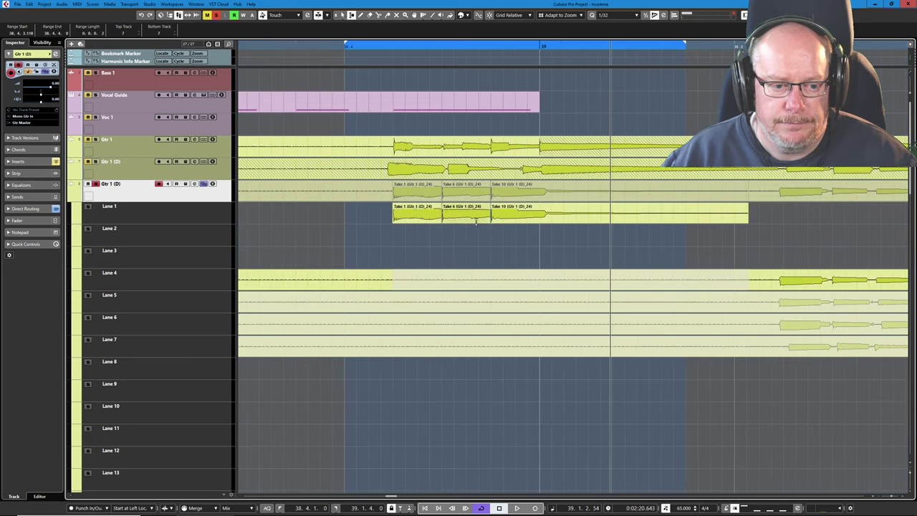
Play the comp, activate the Lane 6 take, extend the cycle to about bar 41, and return to 38.4.1
key("space")
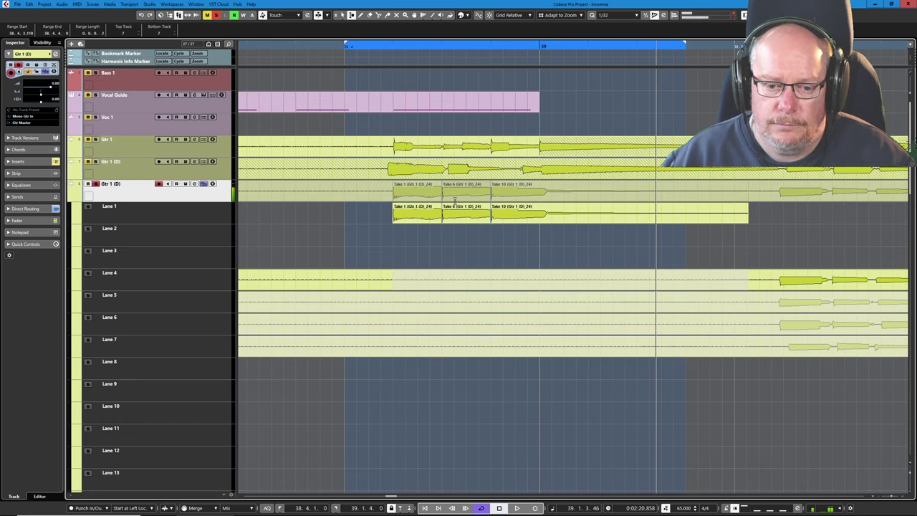
scroll(405, 265, "down", 5)
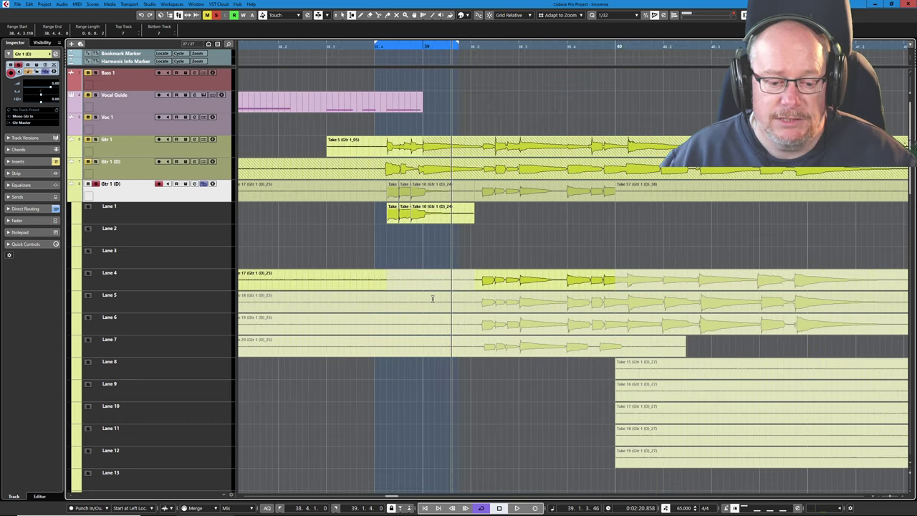
scroll(635, 307, "up", 1)
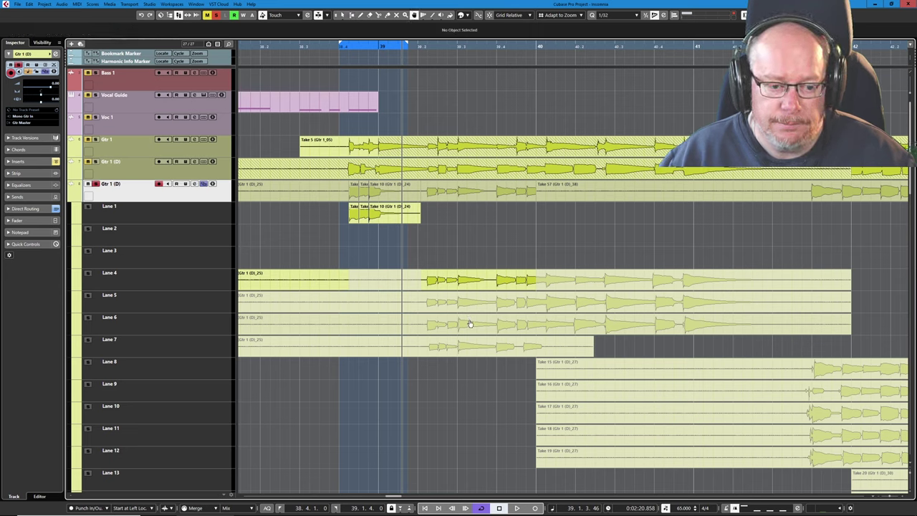
left_click(469, 324)
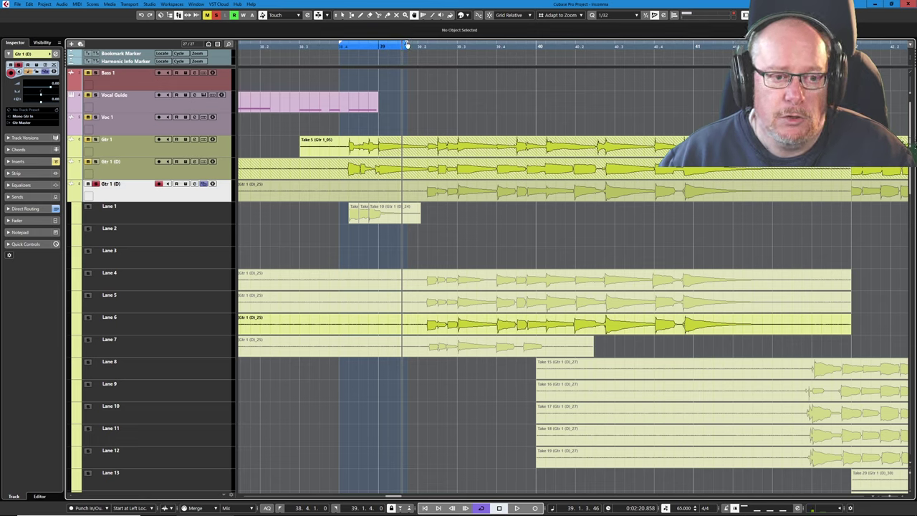
left_click_drag(407, 47, 701, 47)
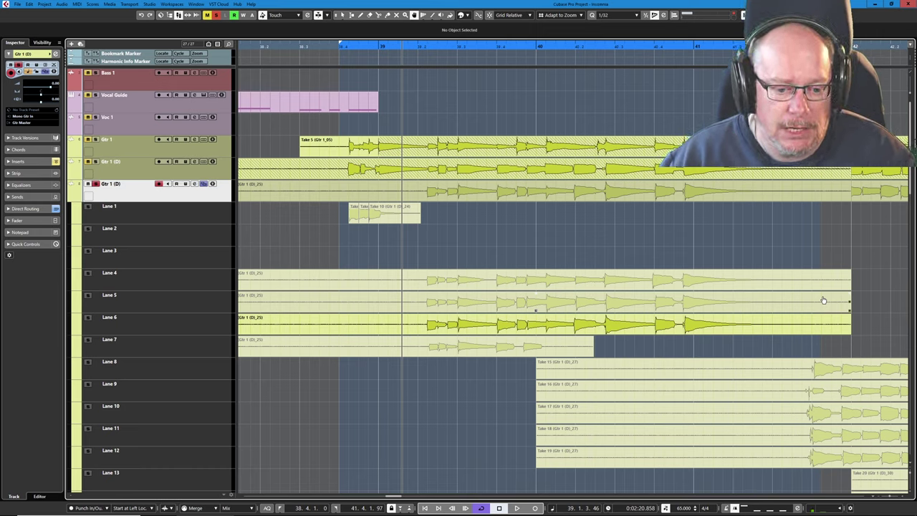
left_click(380, 58)
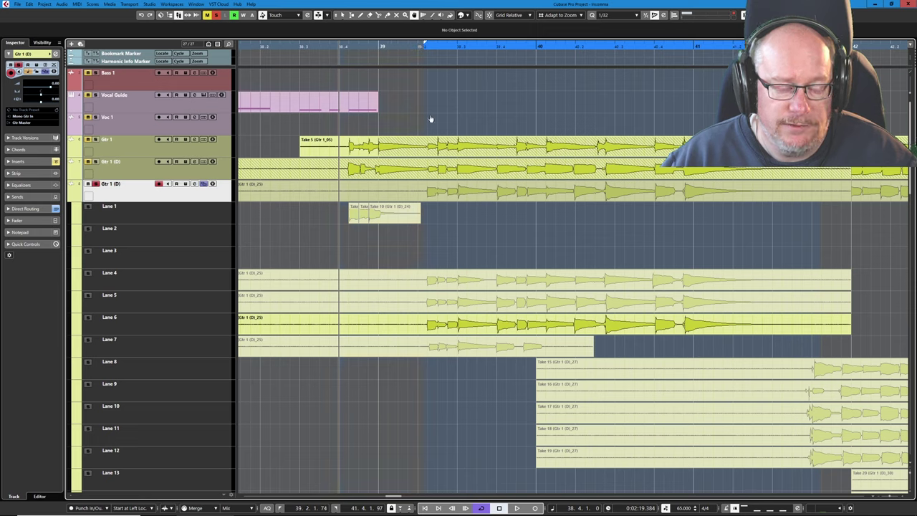
Audition the Lane 5 take during playback, then make the Lane 4 take active
key("space")
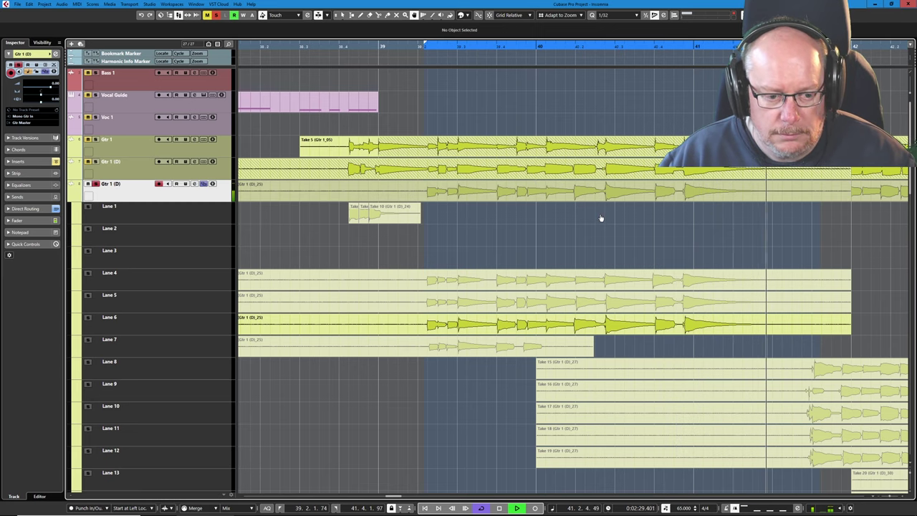
left_click(517, 307)
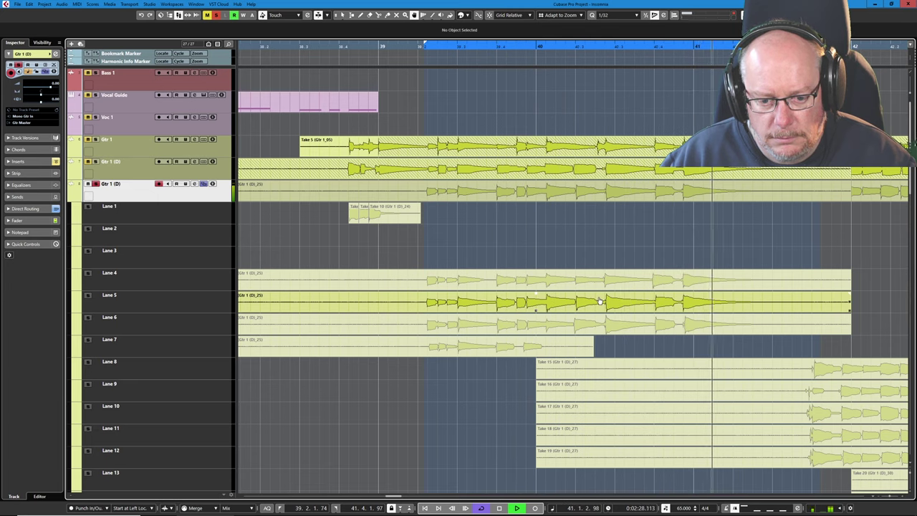
left_click(568, 284)
left_click(568, 284)
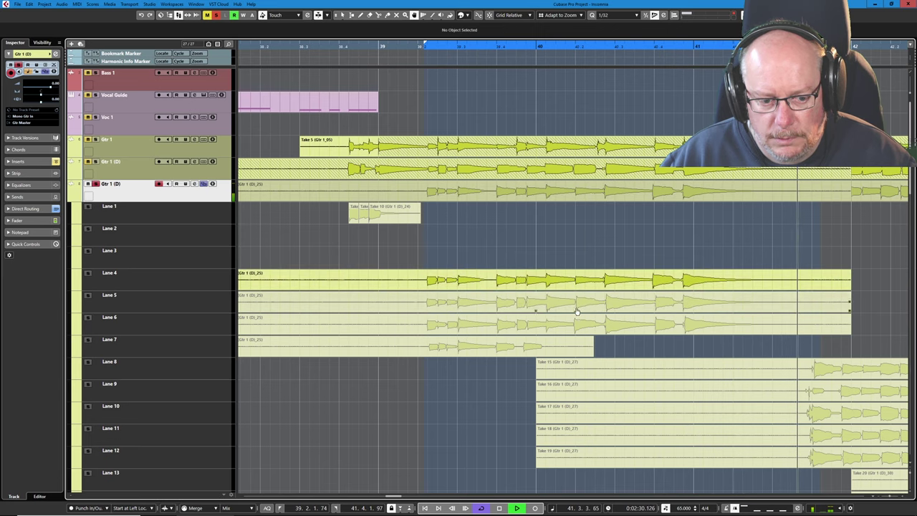
left_click(579, 324)
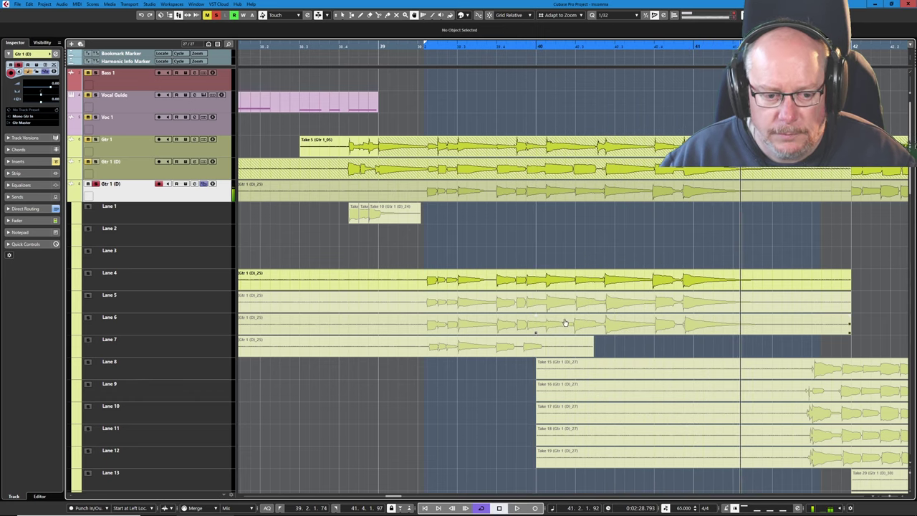
scroll(478, 307, "up", 5)
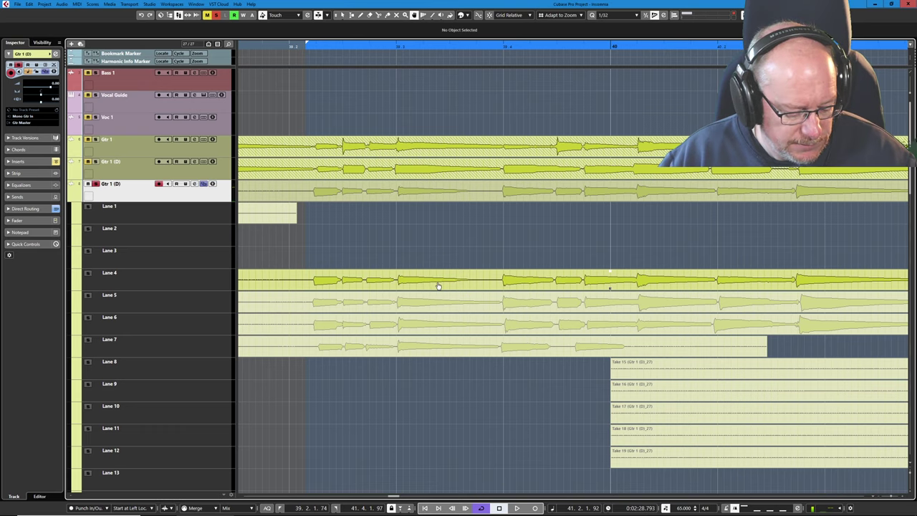
Split the lane takes at about 39.3.4 and delete the Lane 4 left part and the Lane 7 take
key("3")
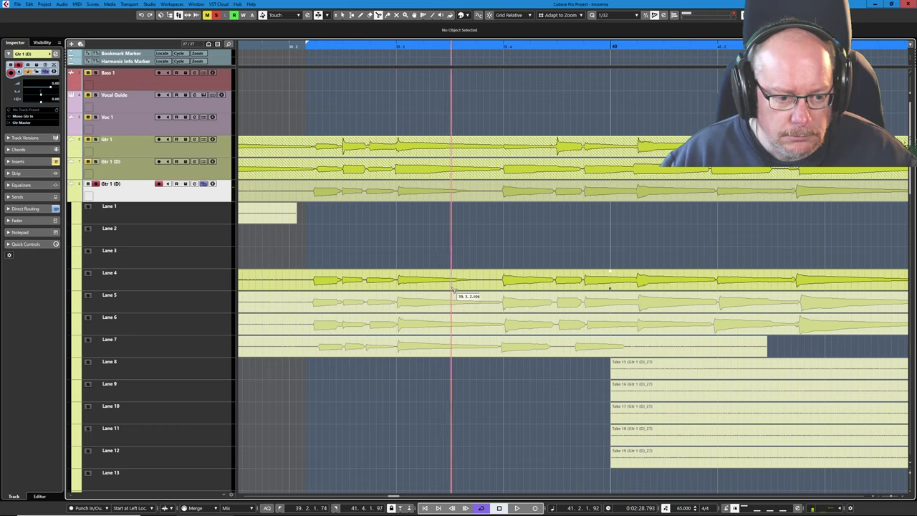
left_click(502, 288)
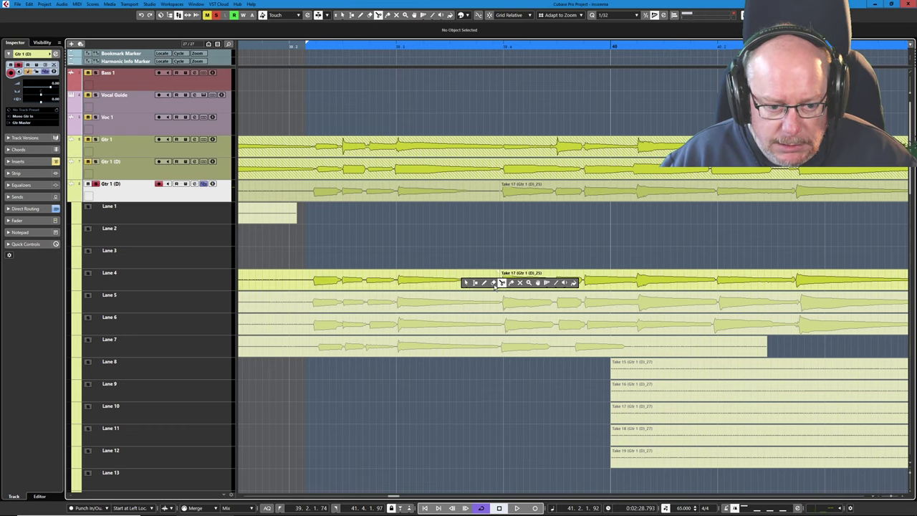
key("1")
key("Delete")
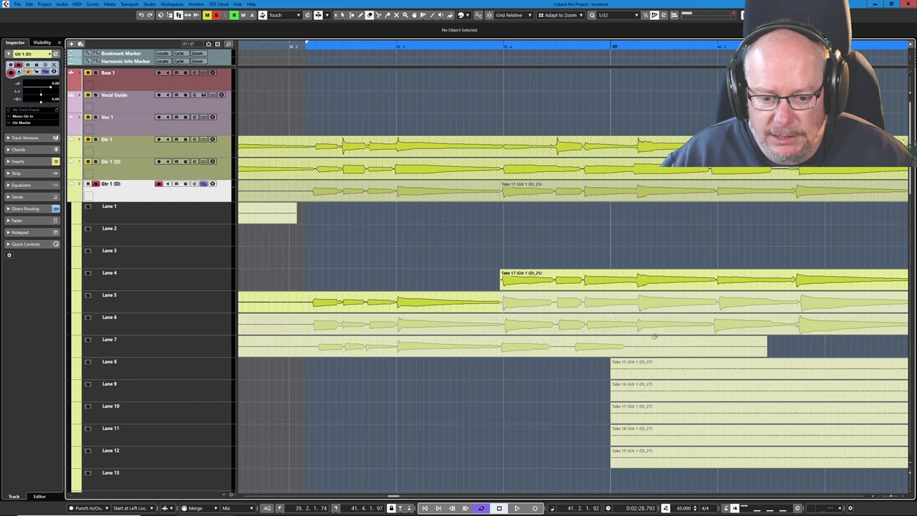
left_click(506, 348)
key("Delete")
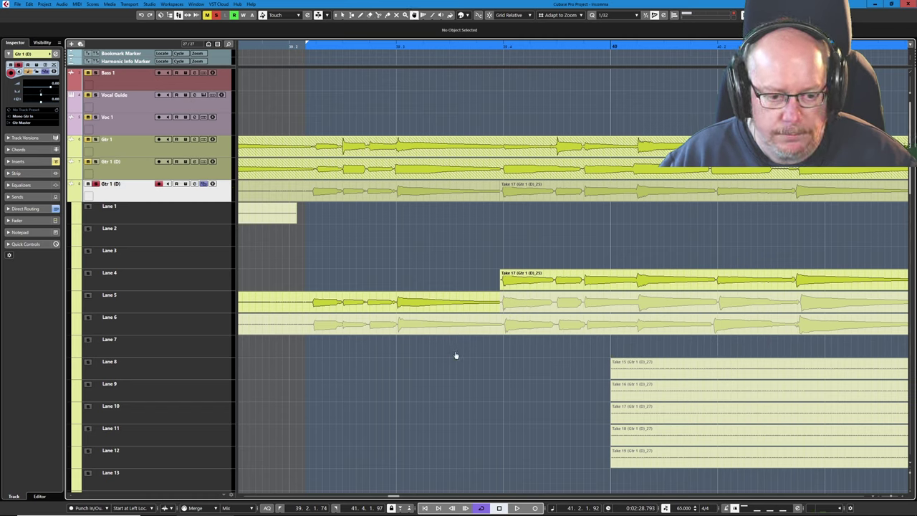
Audition the Lane 6 and Lane 5 takes as the active comp take during playback
left_click(422, 333)
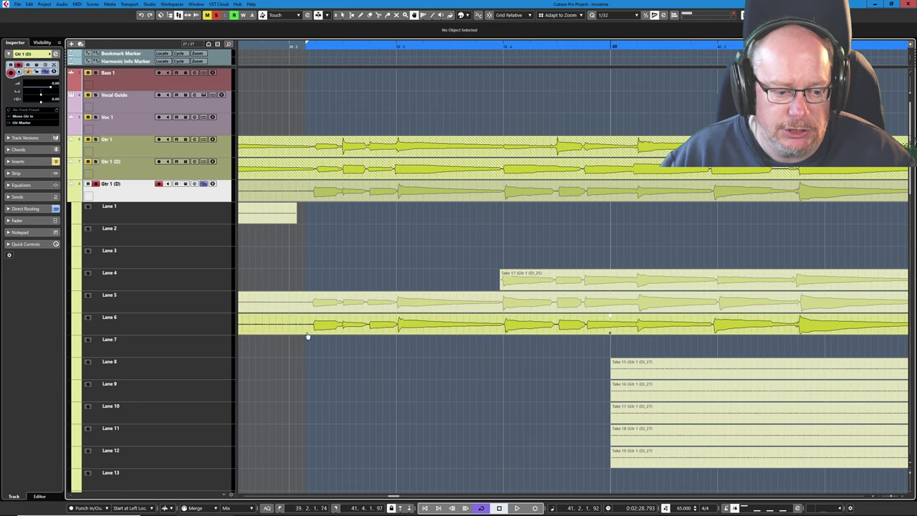
key("space")
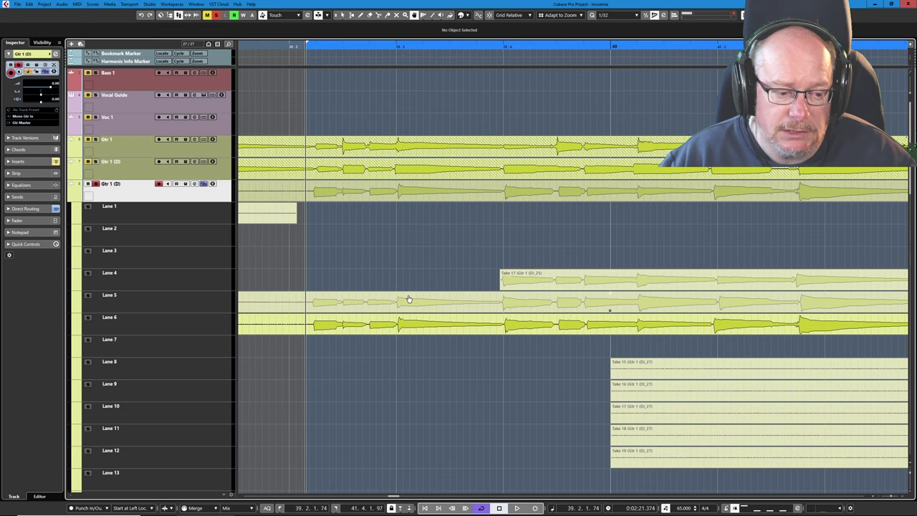
key("space")
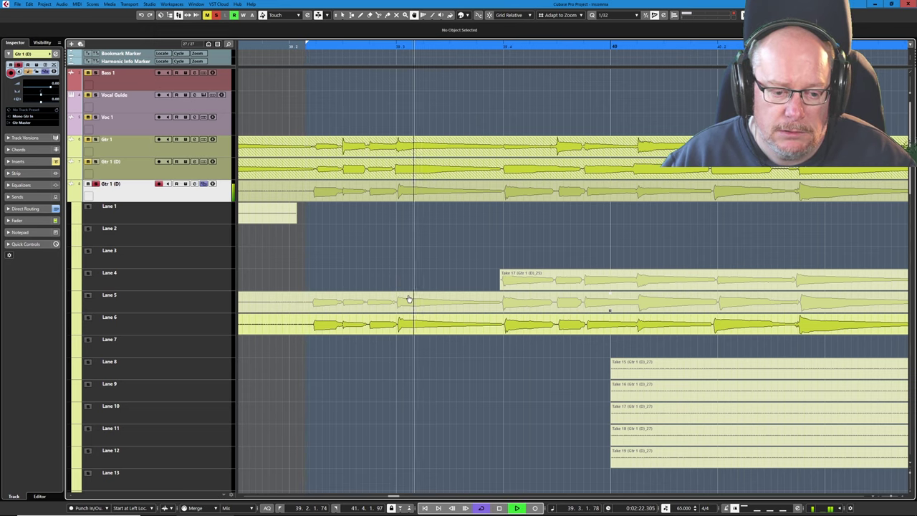
left_click(390, 308)
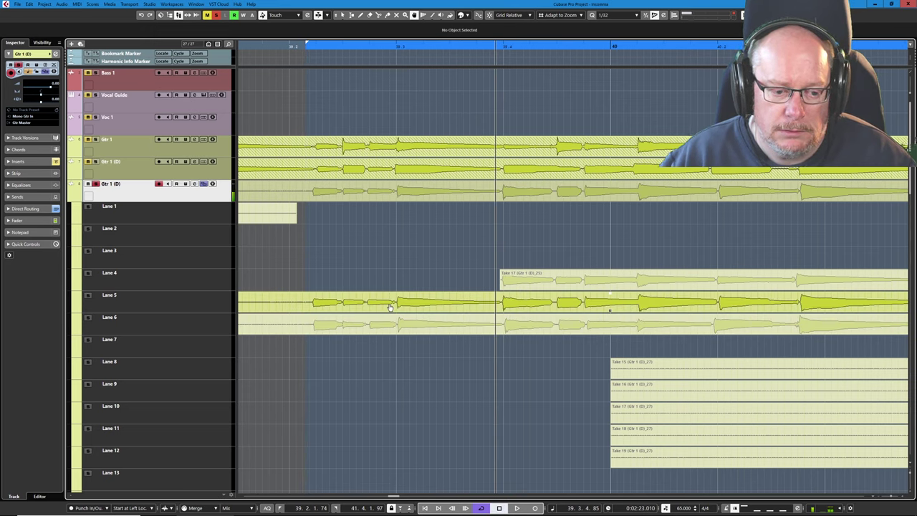
key("space")
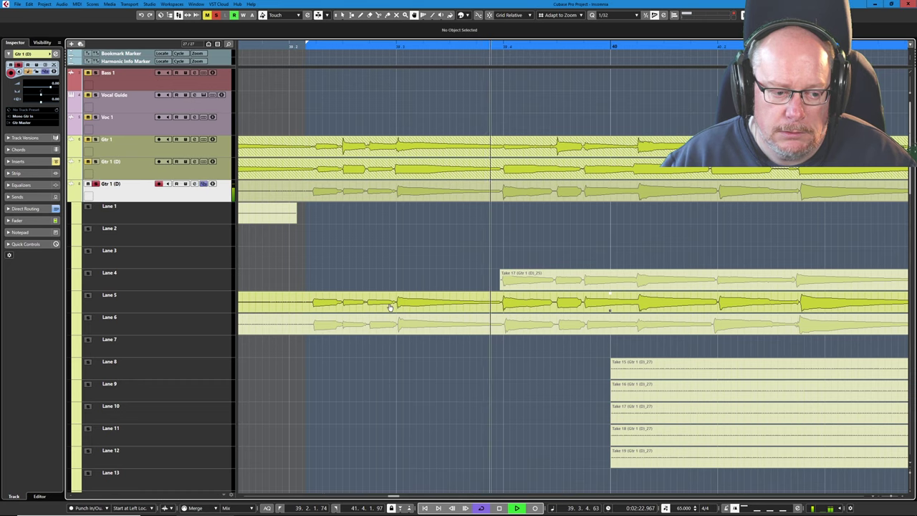
key("space")
key("h")
key("h")
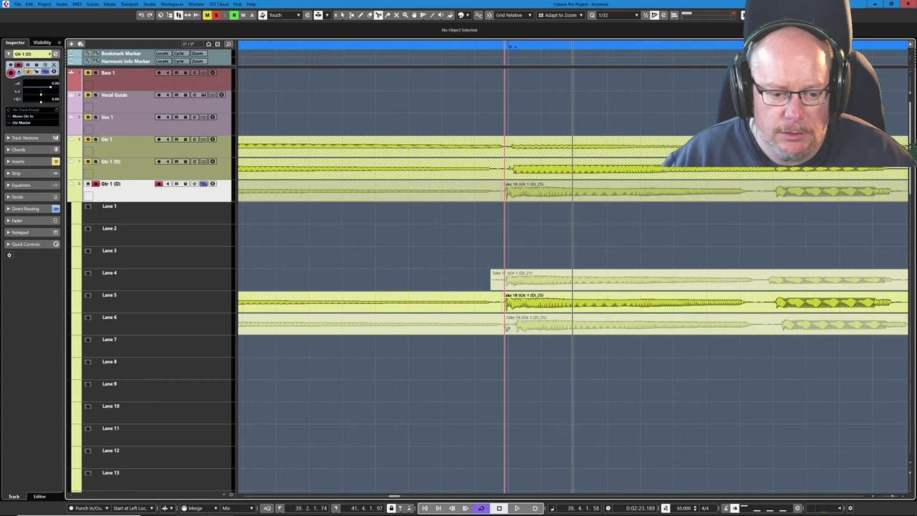
key("g")
key("g")
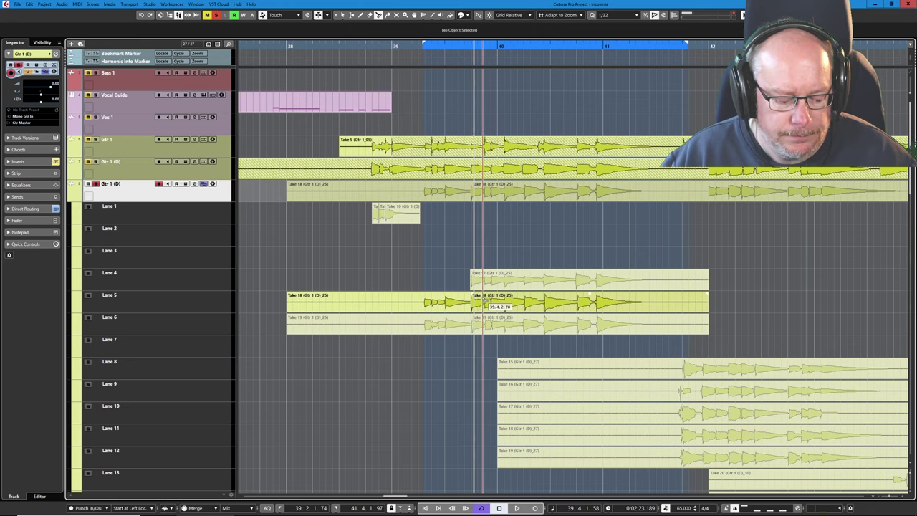
Comp Take 19 on Lane 6 as the opening, running into Take 17 on Lane 4
left_click(526, 286)
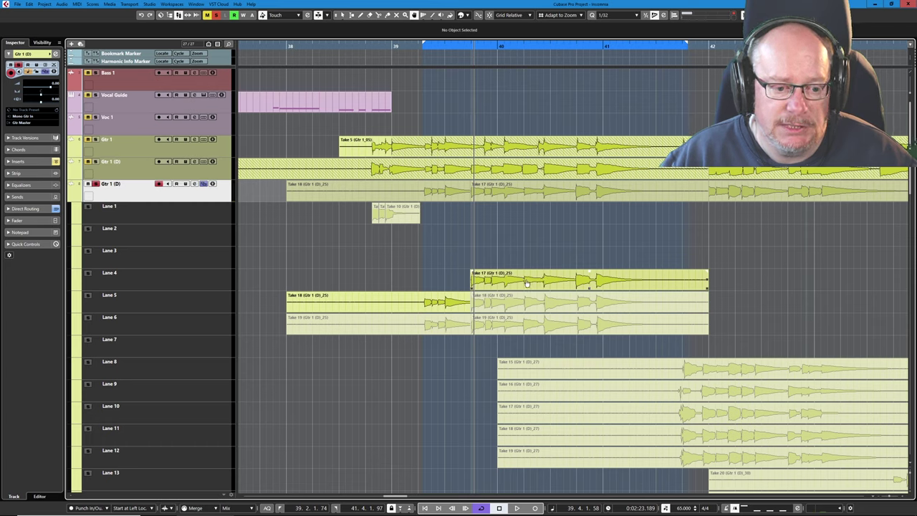
key("space")
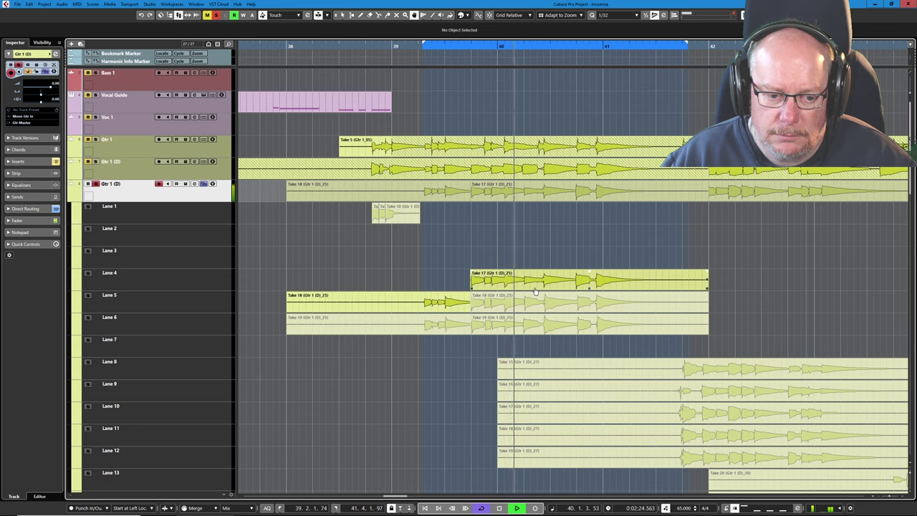
left_click(535, 294)
left_click(447, 331)
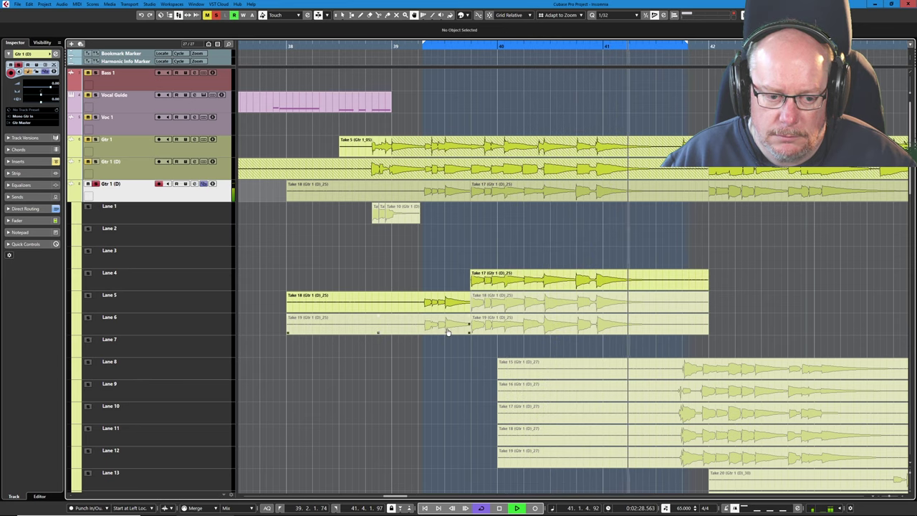
left_click(447, 330)
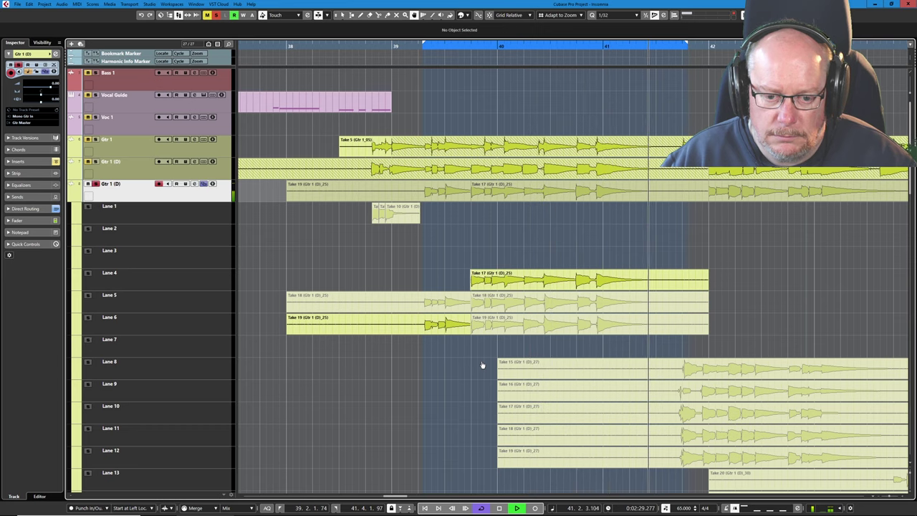
key("space")
left_click(444, 329)
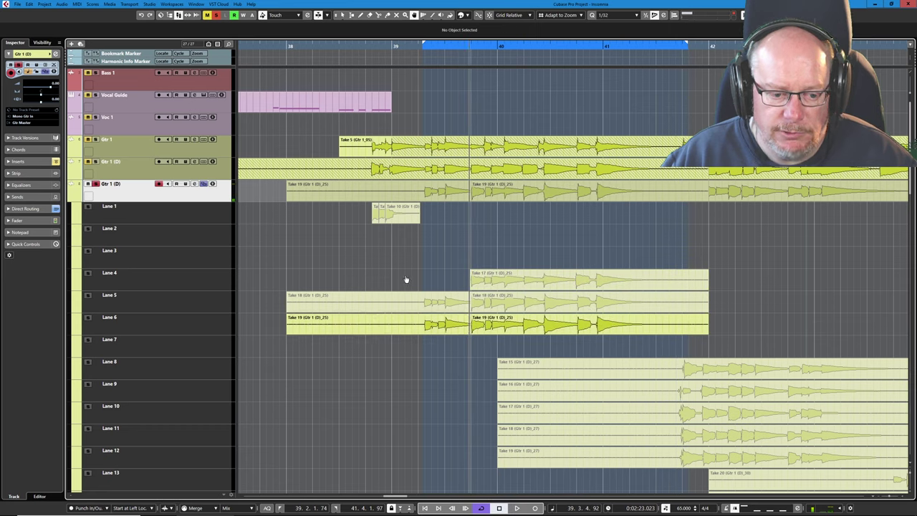
Erase Take 18's sections on Lane 5 and Take 19's later section, then play back the loop
right_click(405, 278)
left_click(434, 273)
left_click(433, 298)
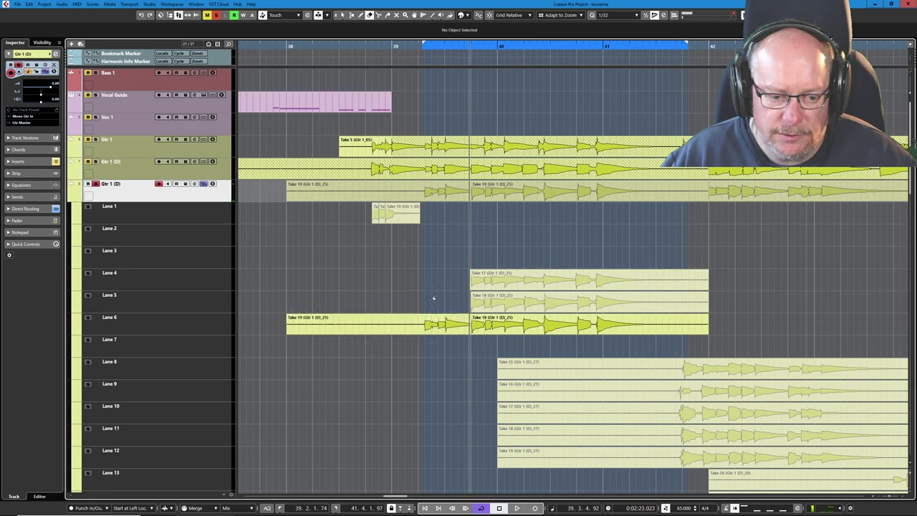
right_click(576, 280)
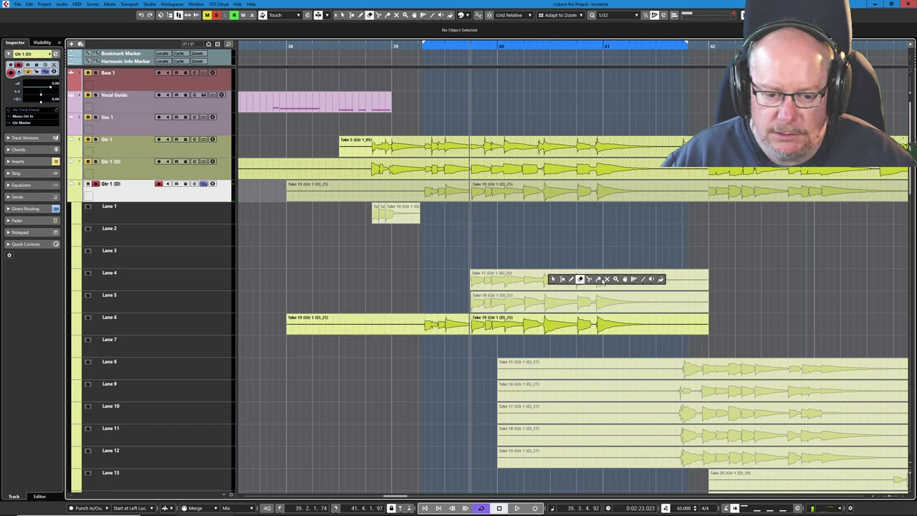
left_click(580, 279)
left_click(502, 301)
left_click(498, 324)
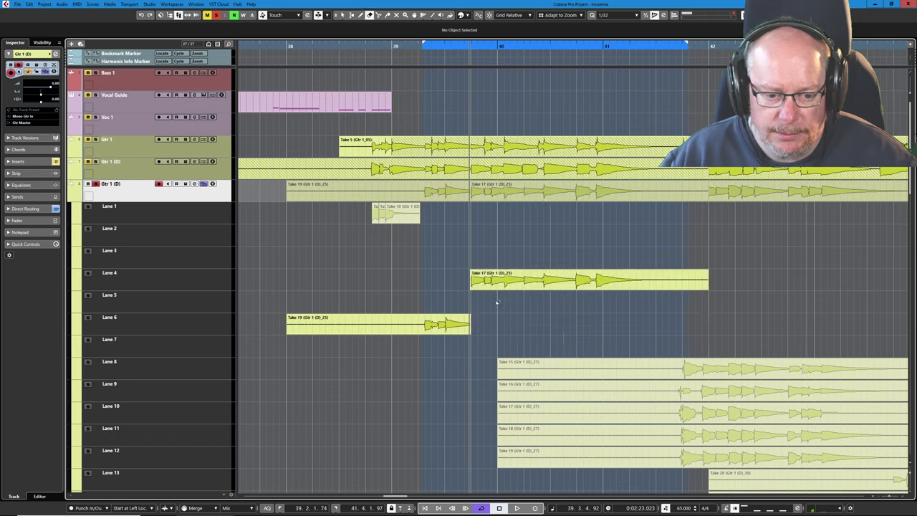
key("space")
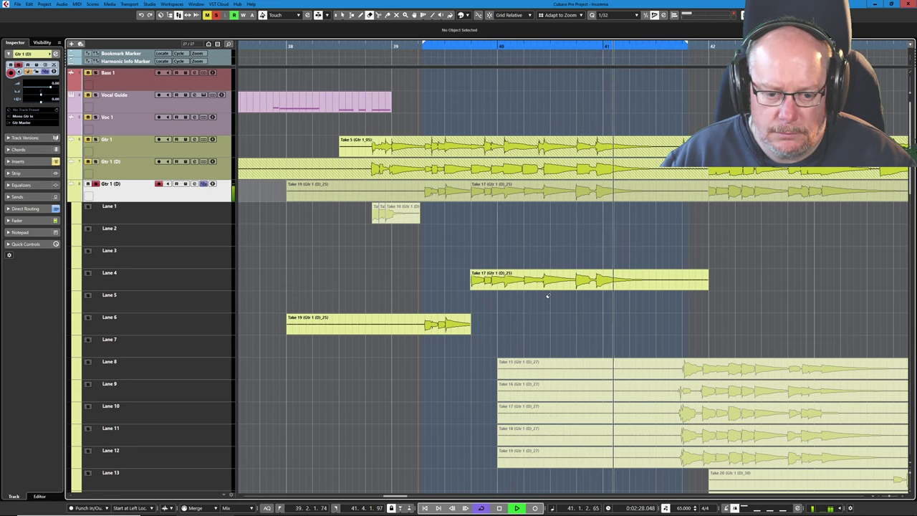
key("space")
key("g")
key("g")
key("g")
key("h")
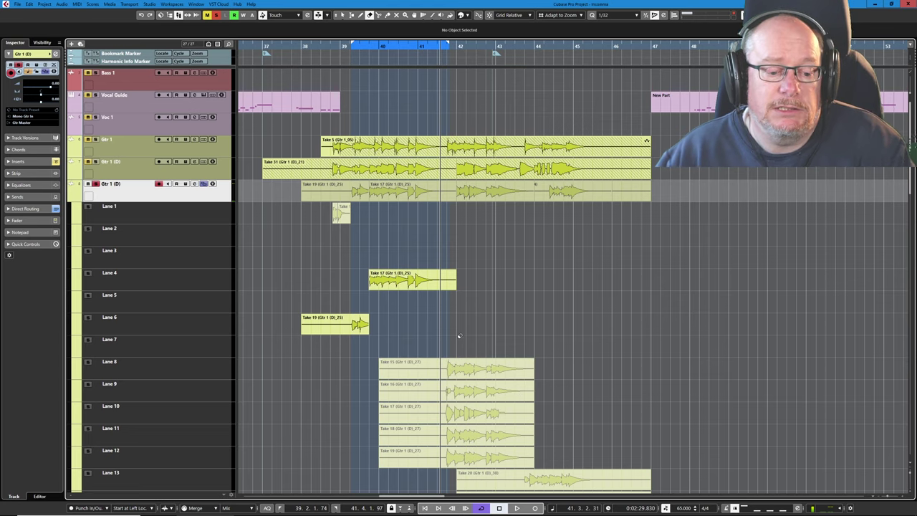
Activate Take 19 on Lane 12, cycle it with P, and move the loop start to 41.3
scroll(460, 337, "down", 5)
scroll(451, 326, "up", 2)
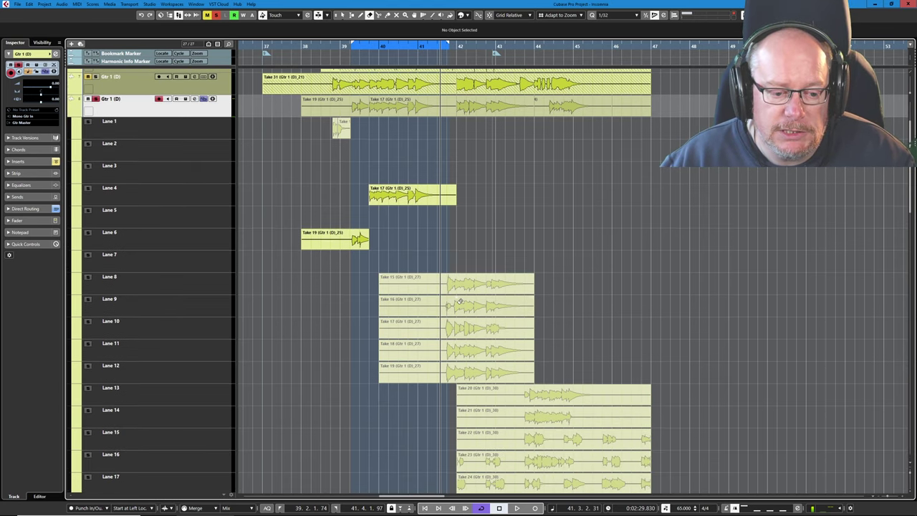
scroll(460, 302, "down", 2)
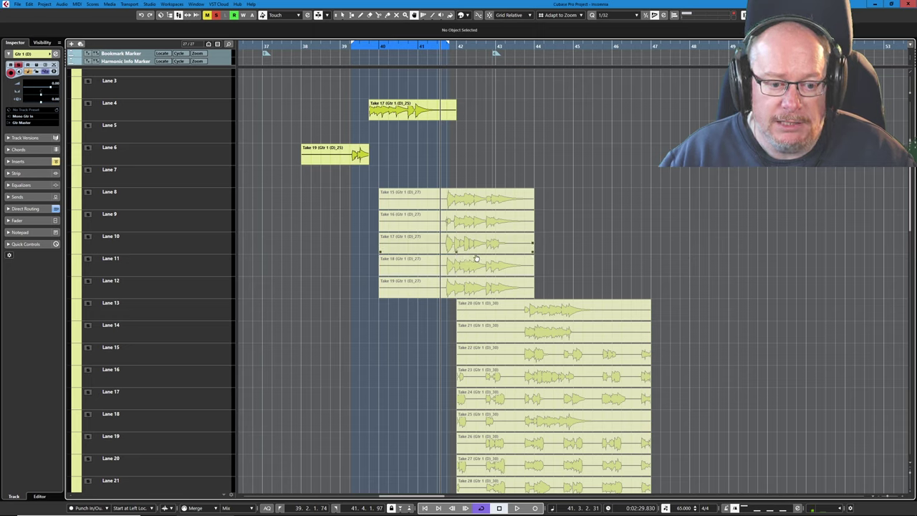
left_click(472, 291)
left_click(473, 287)
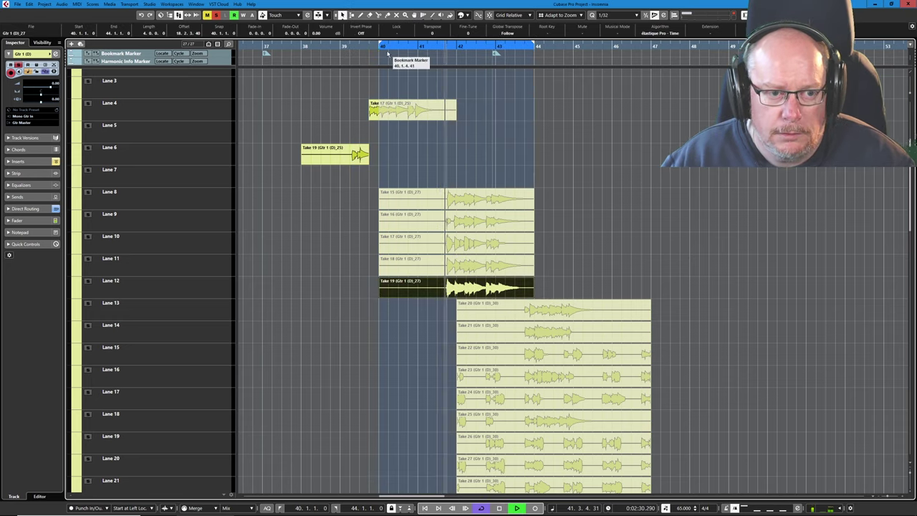
key("p")
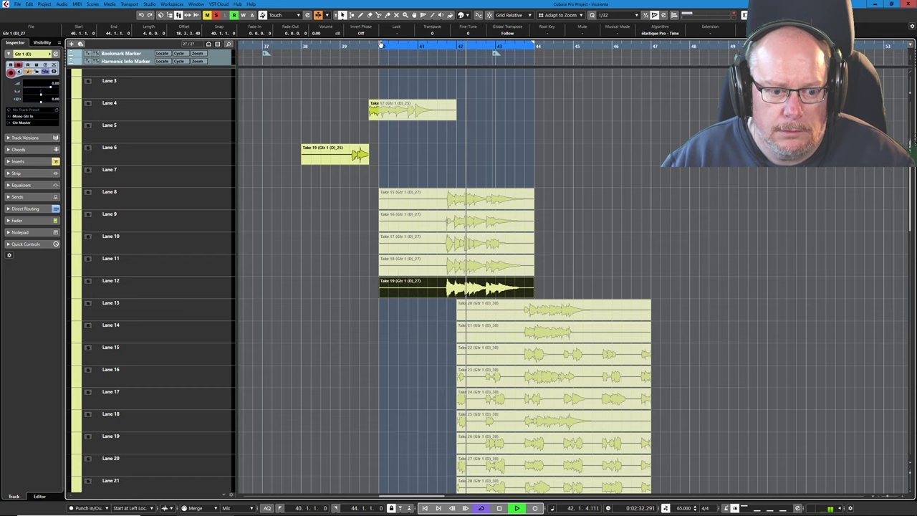
left_click_drag(381, 45, 443, 63)
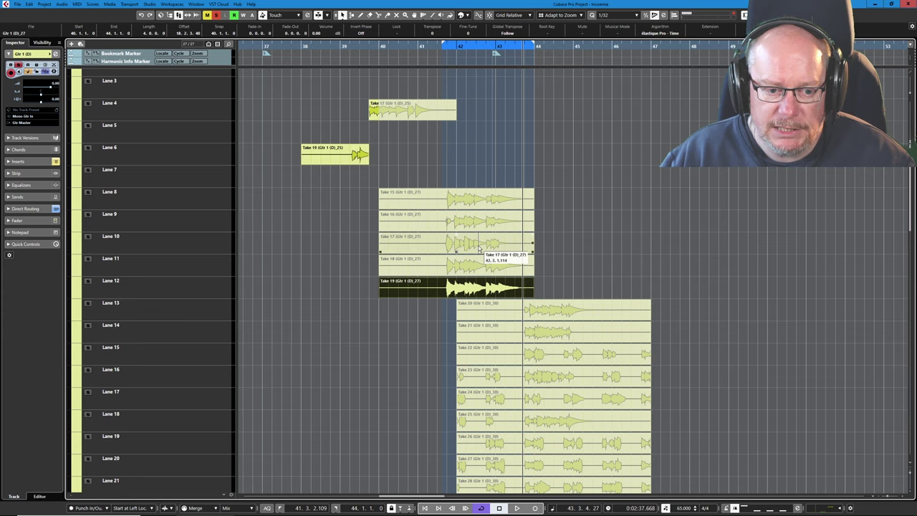
scroll(479, 247, "down", 10)
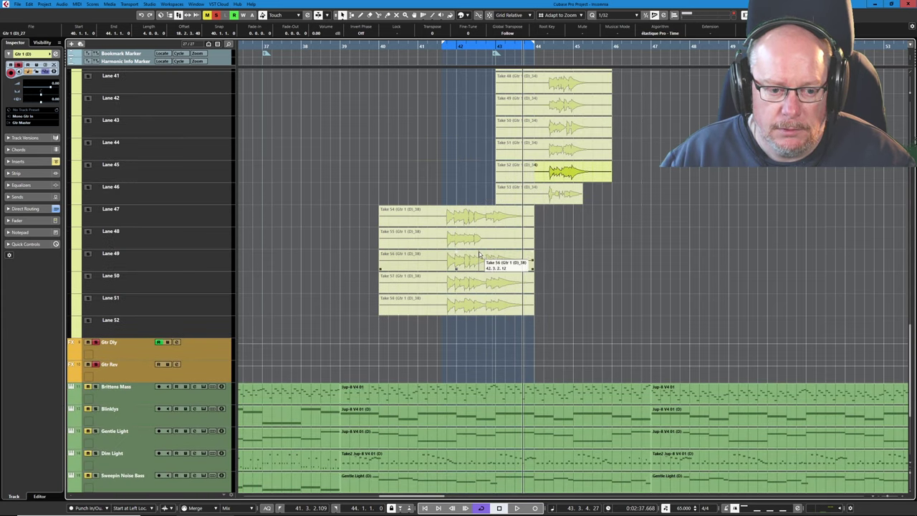
Audition Takes 58, 57, 56 and 54 during loop playback, settling on Take 57 on Lane 50
key("8")
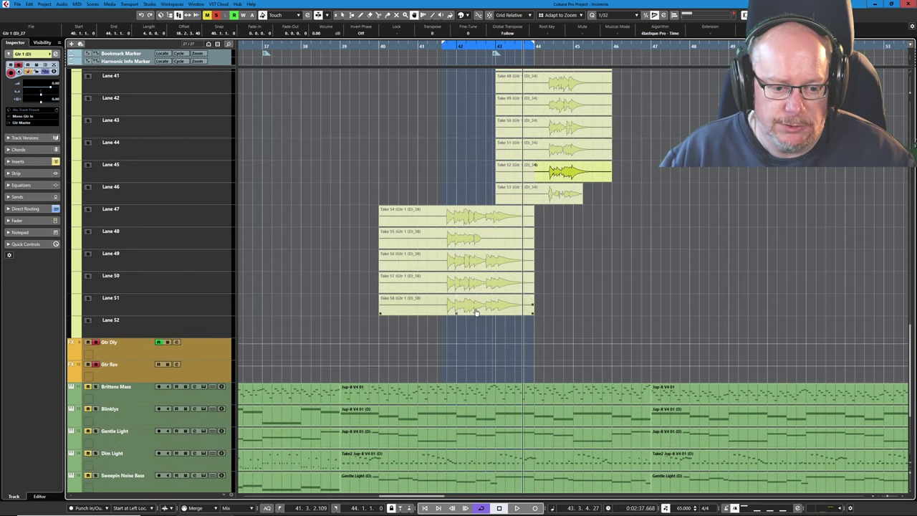
left_click(476, 311)
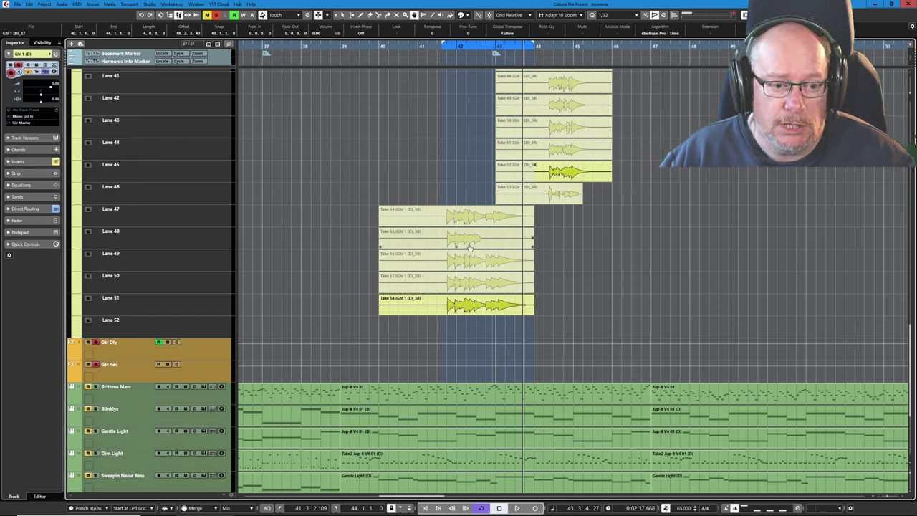
key("space")
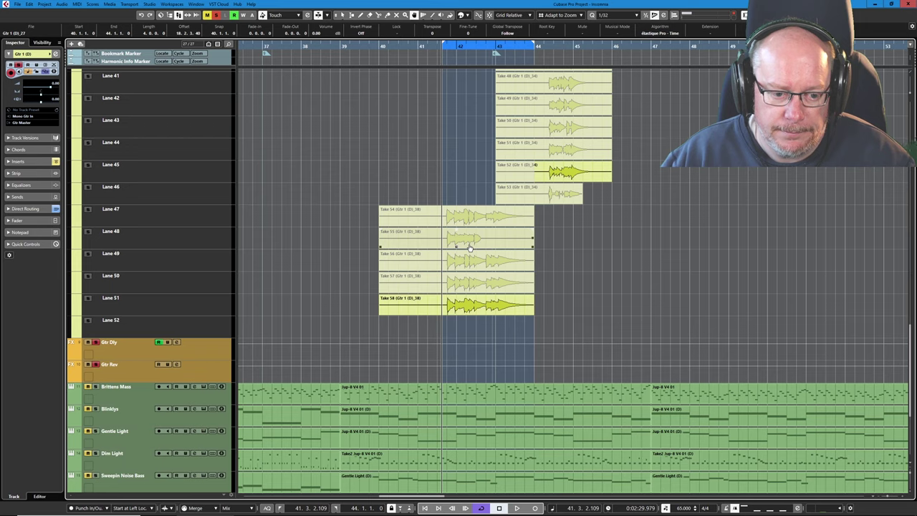
key("space")
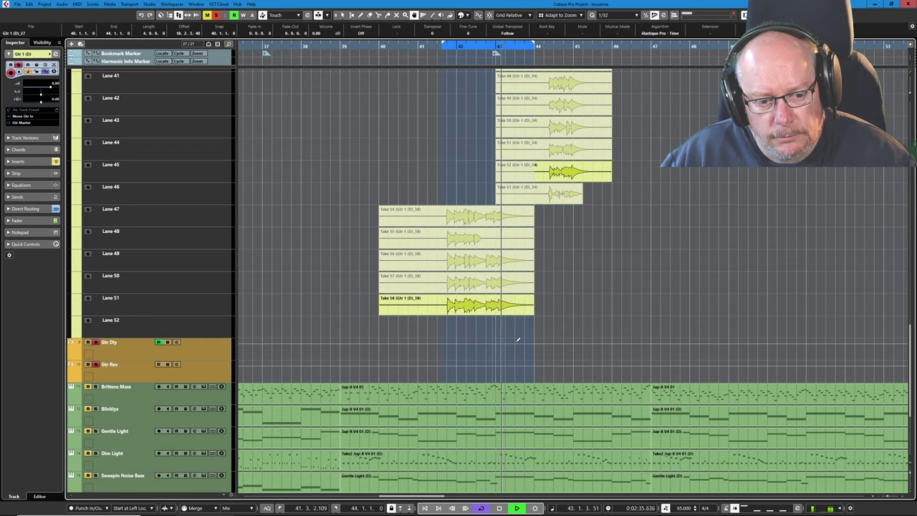
left_click(494, 289)
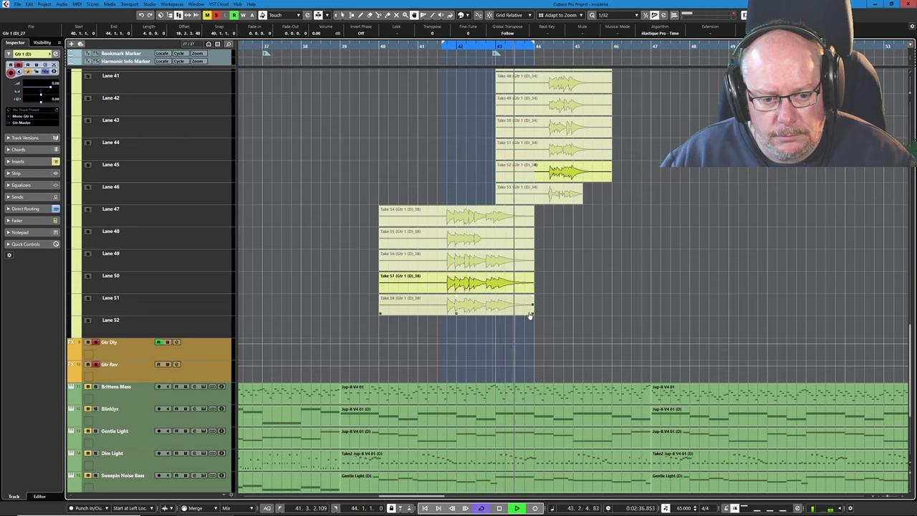
left_click(503, 265)
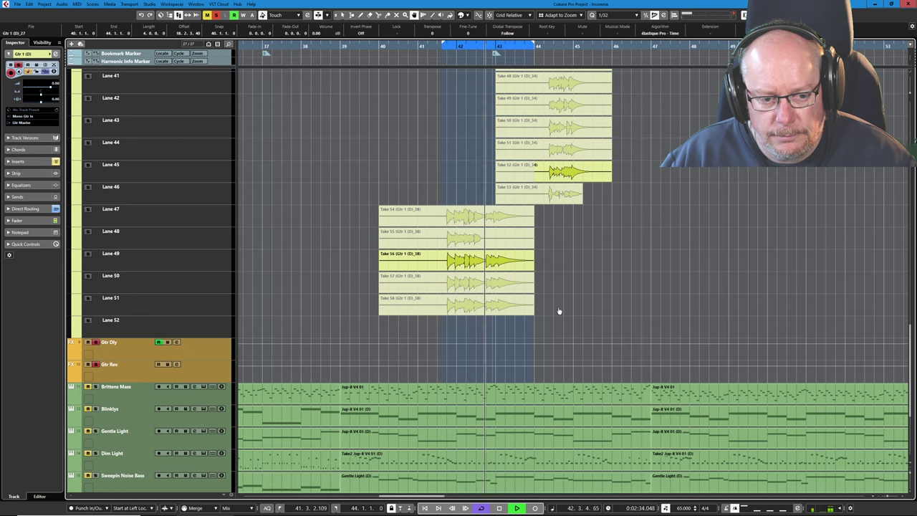
left_click(477, 219)
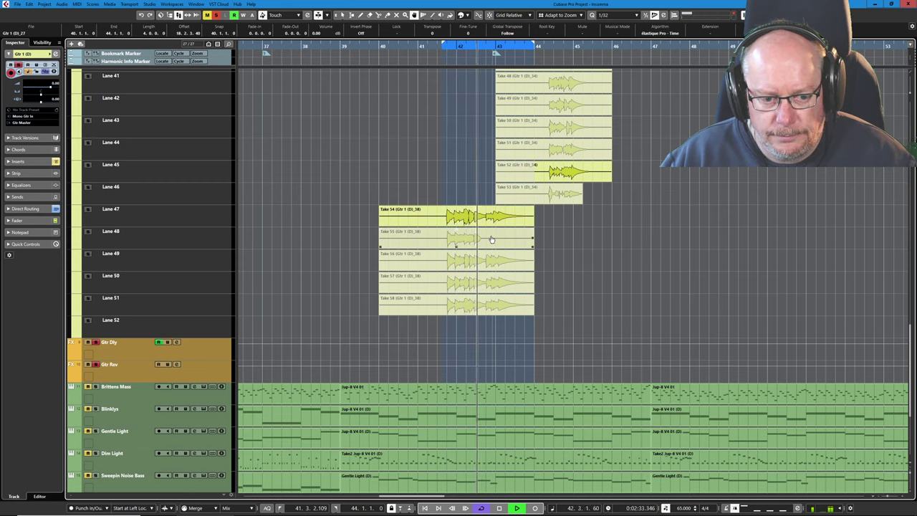
left_click(482, 280)
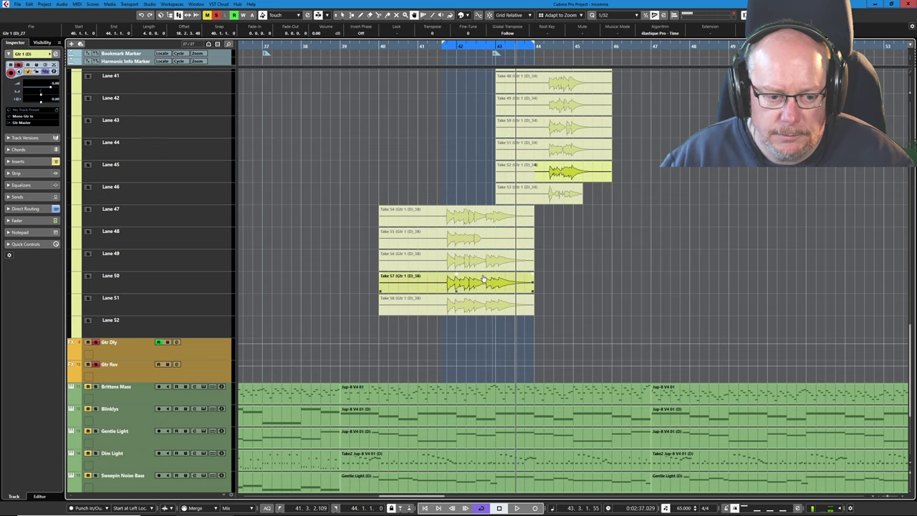
Erase Takes 58, 56, 55 and 54 with the Erase tool
right_click(453, 257)
left_click(487, 257)
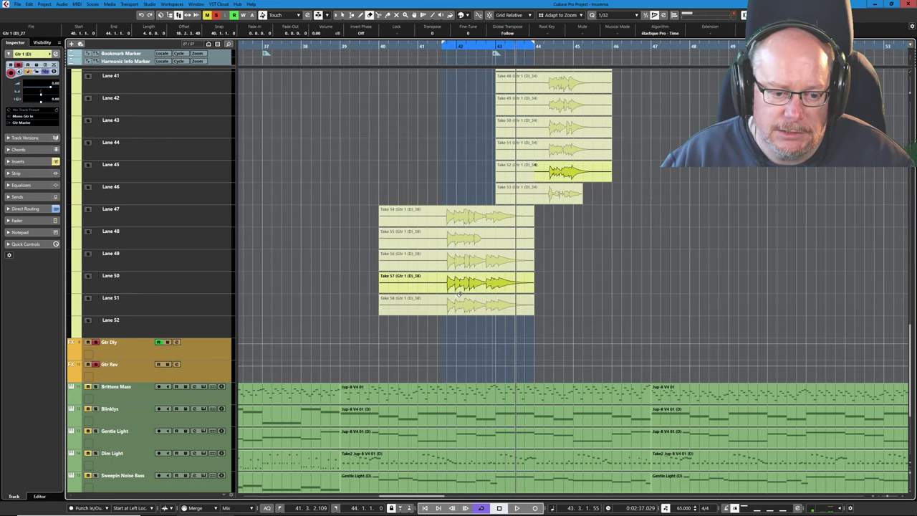
left_click(458, 306)
left_click(464, 262)
left_click(463, 238)
left_click(465, 214)
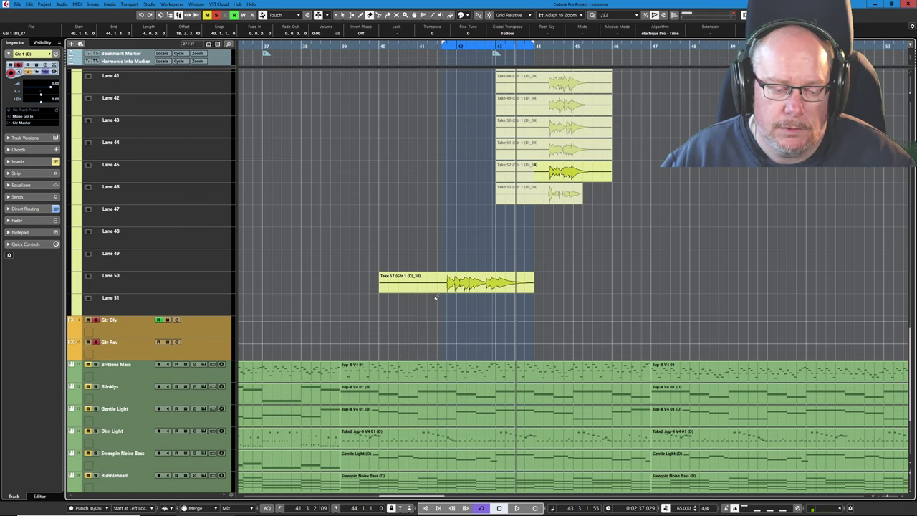
Split the Lane 50 take just before the phrase and erase its empty left part
scroll(440, 291, "up", 4)
right_click(466, 290)
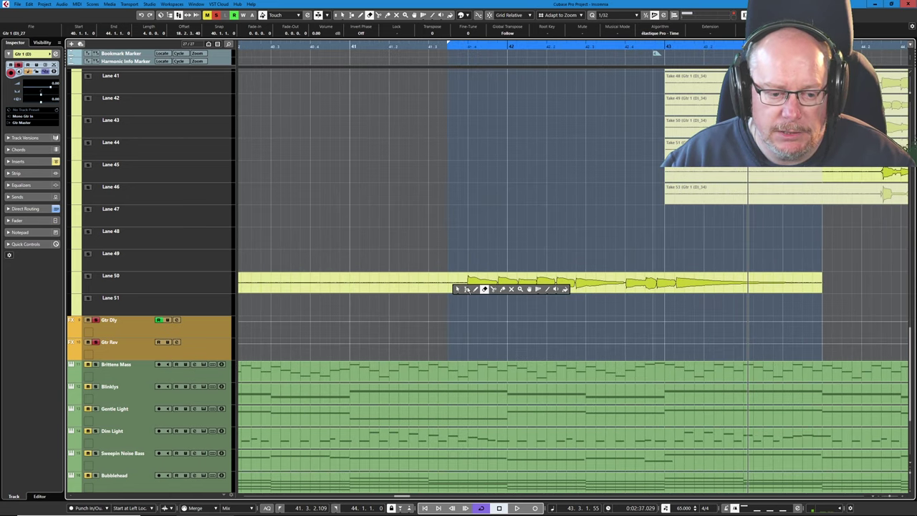
left_click(501, 289)
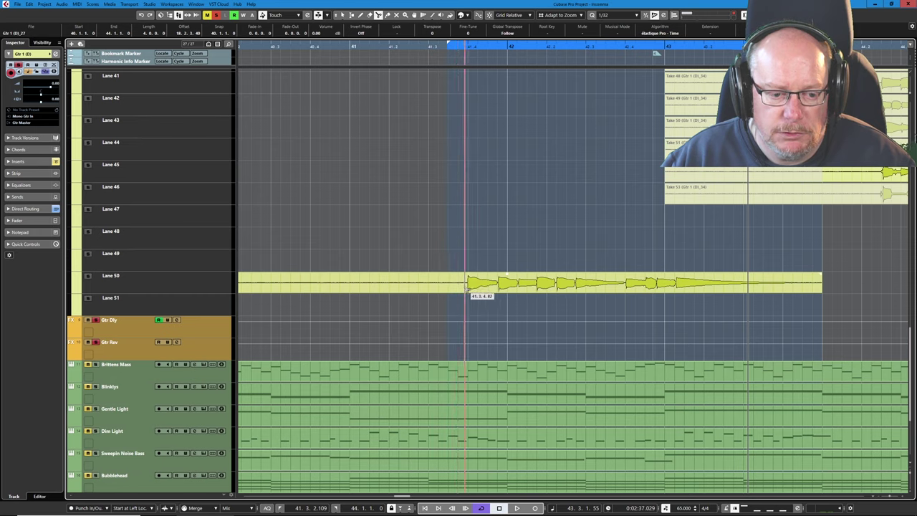
left_click(466, 287)
key("5")
left_click(434, 279)
Delete the takes in Lanes 8–12, then run Clean Up Lanes on the Gtr 1 (D) track
scroll(503, 193, "down", 5)
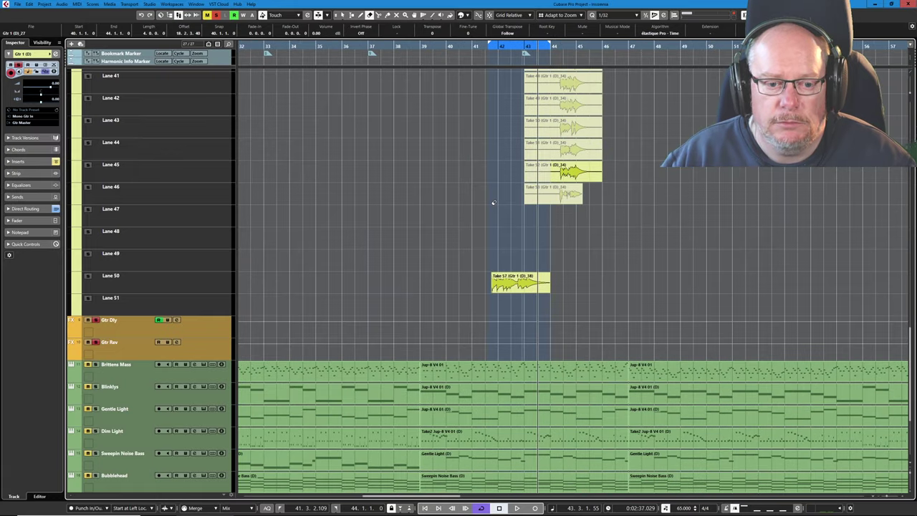
scroll(545, 140, "up", 6)
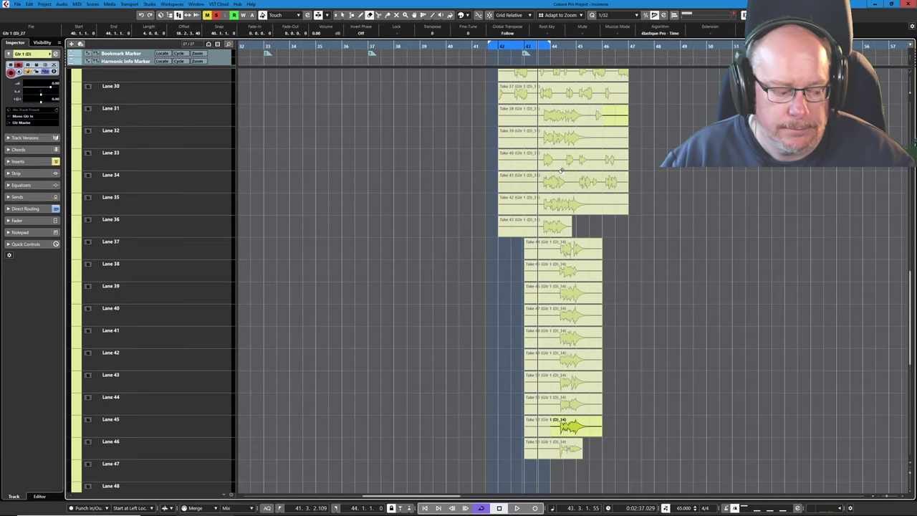
scroll(634, 191, "down", 4)
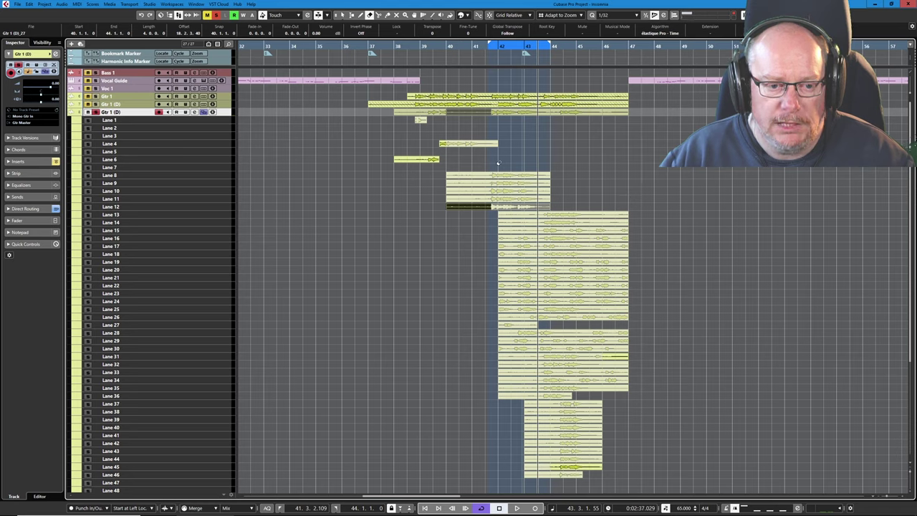
left_click_drag(498, 163, 523, 203)
key("Delete")
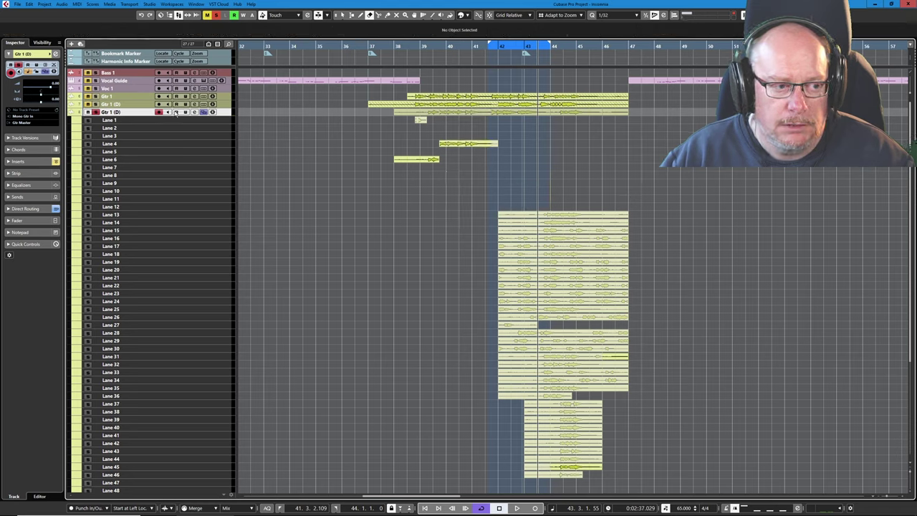
right_click(144, 114)
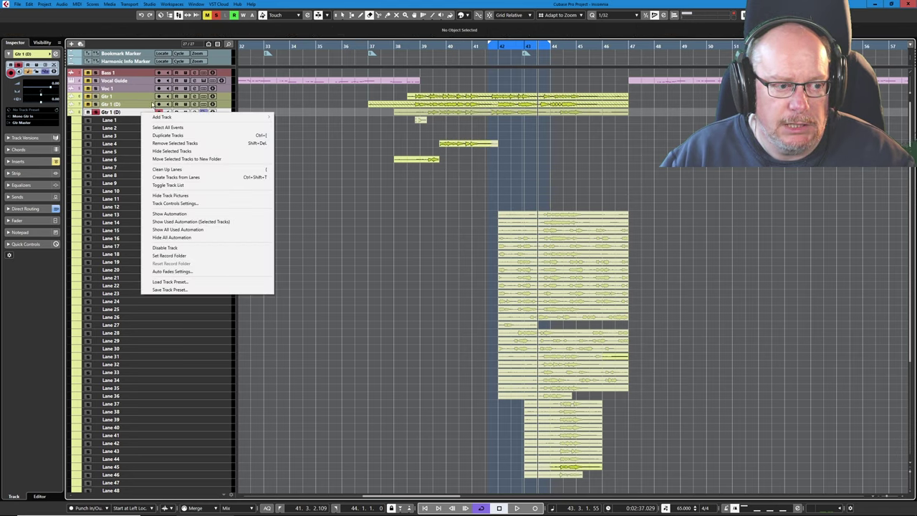
left_click(173, 170)
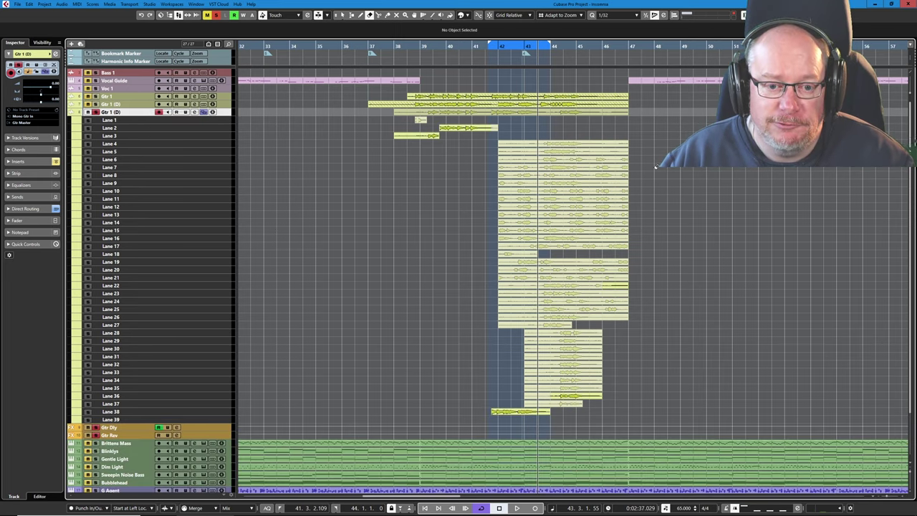
Drag the cycle range to span 43.2.4.52 to 45.4.2.63, covering bars 43–45
scroll(760, 169, "up", 2)
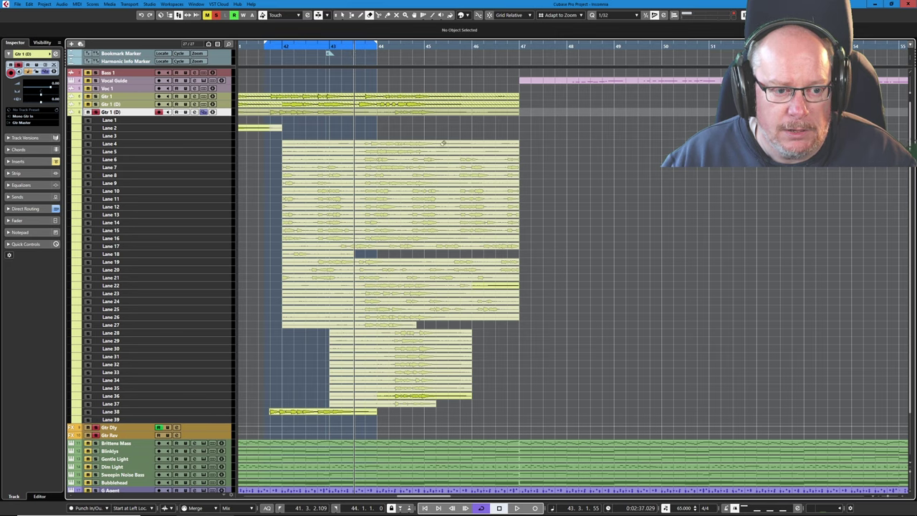
left_click_drag(347, 49, 425, 60)
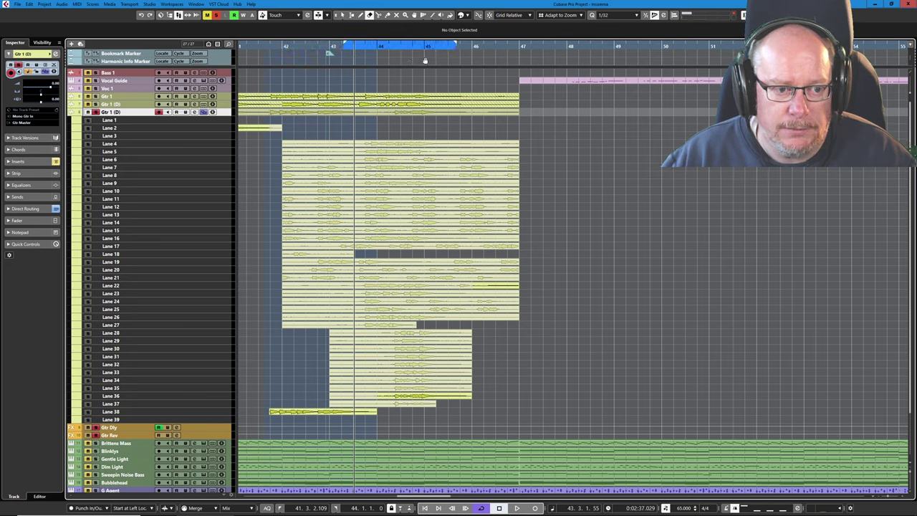
Enlarge the lanes and audition Takes 20 and 21 over the cycle, settling on Take 21
left_click(386, 147)
key("shift+h")
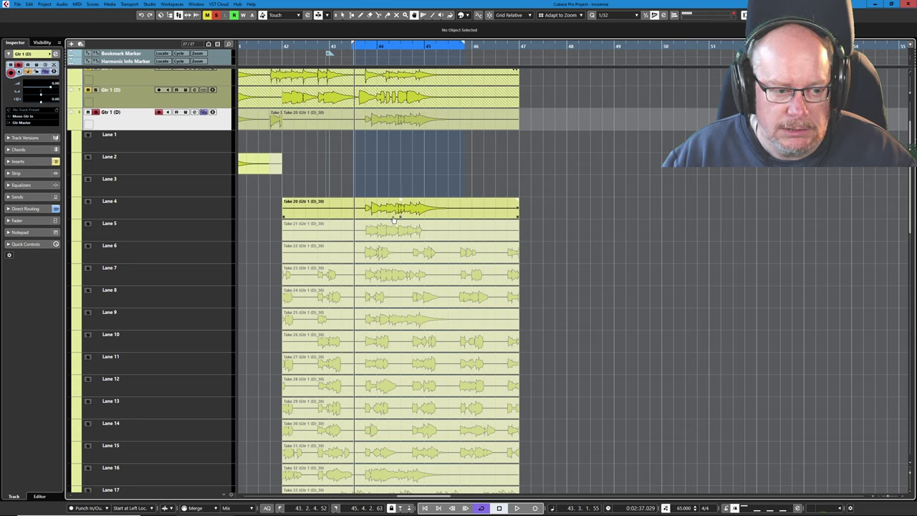
key("space")
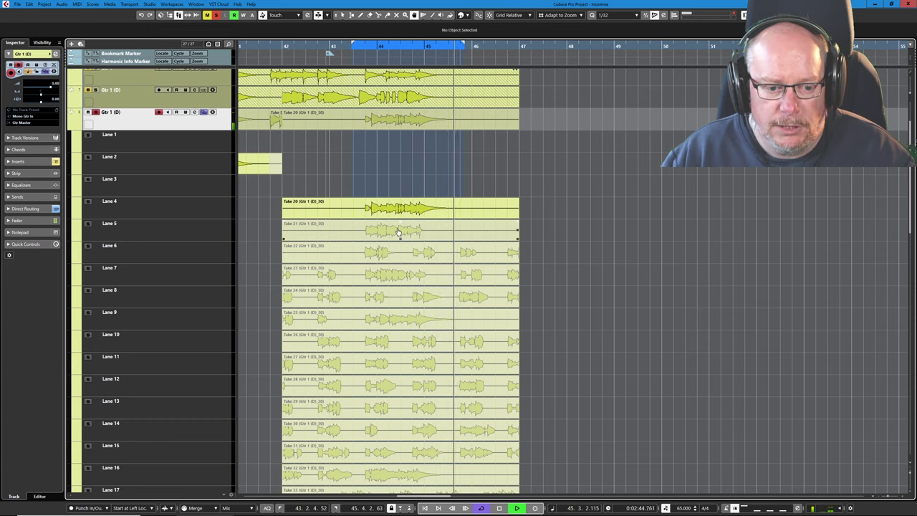
key("space")
left_click(391, 217)
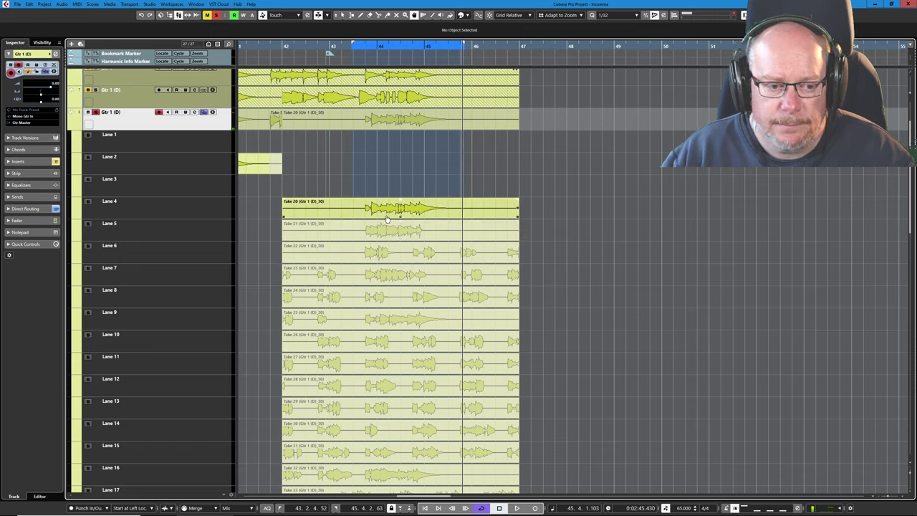
left_click(398, 237)
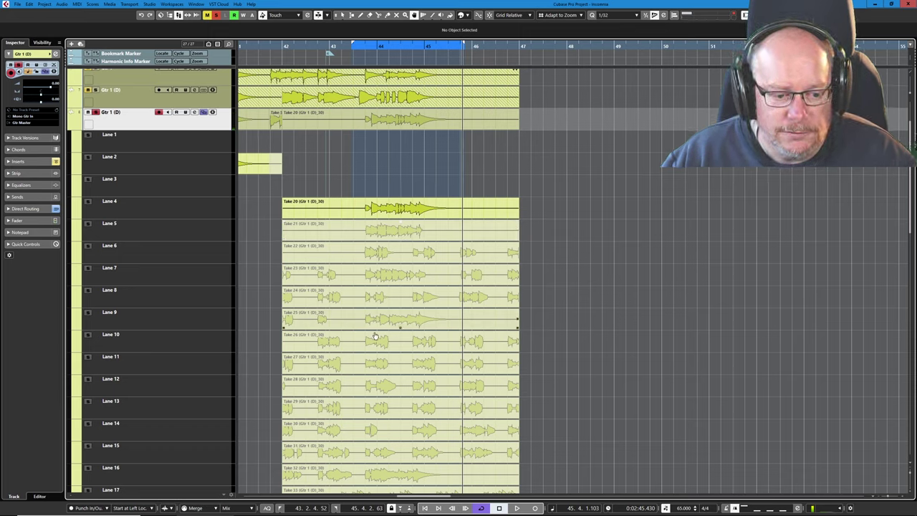
left_click(389, 210)
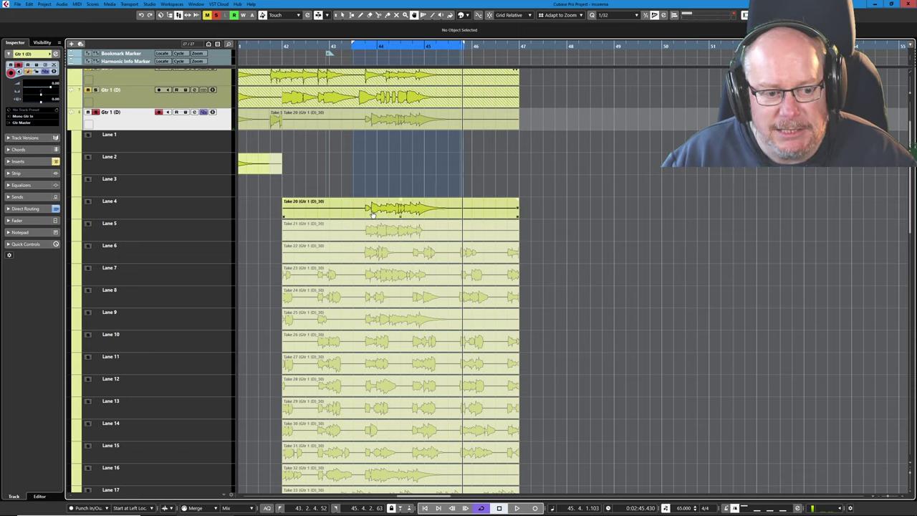
left_click(396, 228)
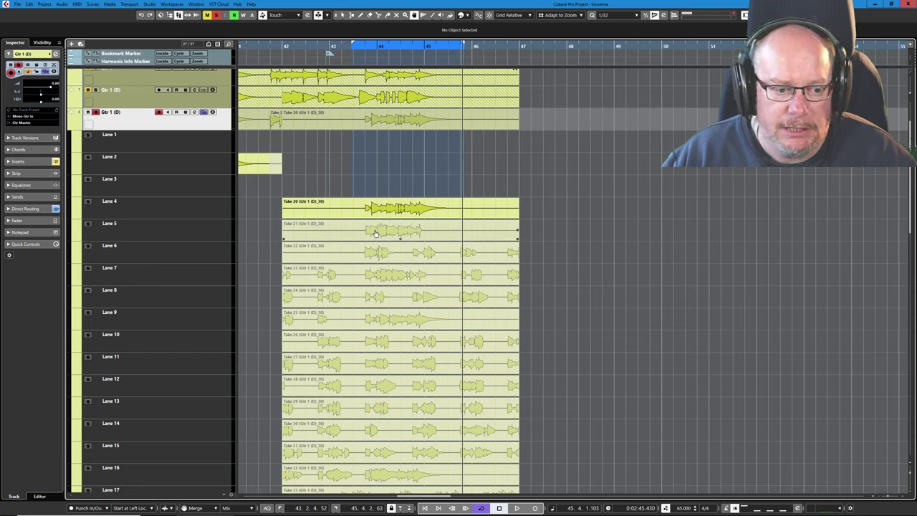
left_click(376, 234)
key("space")
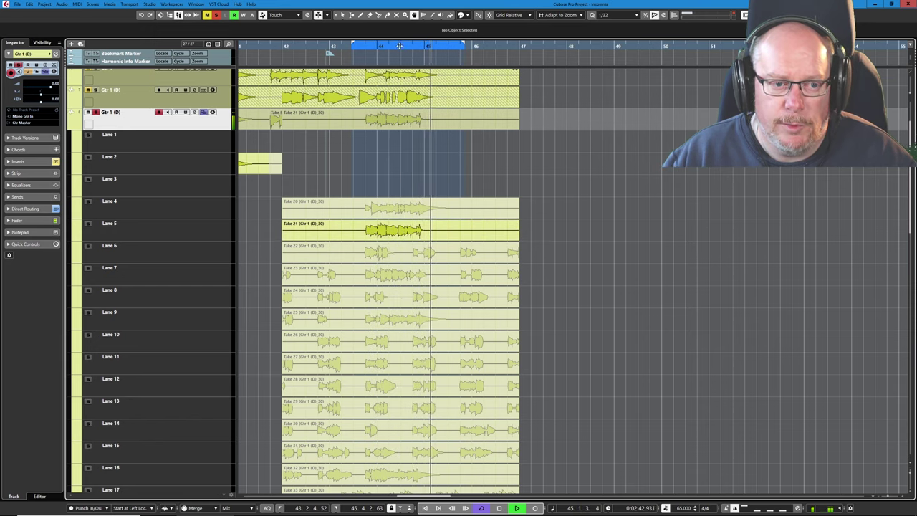
key("space")
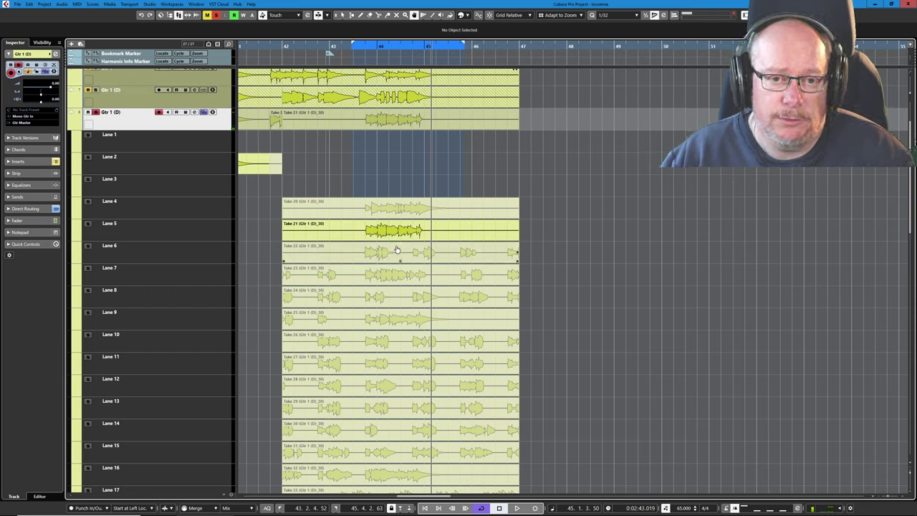
Audition Take 23 (Lane 7), Take 25 (Lane 9) and Take 32 (Lane 16) from the cycle start
scroll(401, 234, "down", 10)
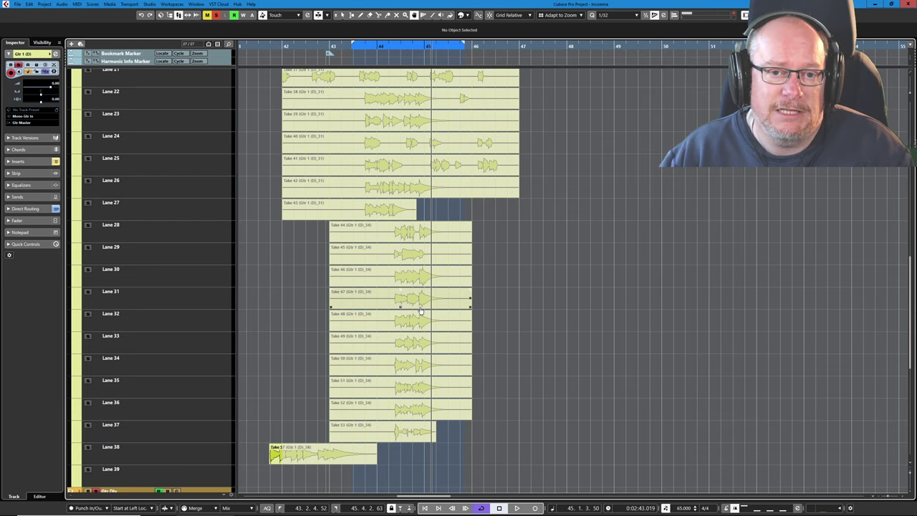
scroll(421, 314, "up", 12)
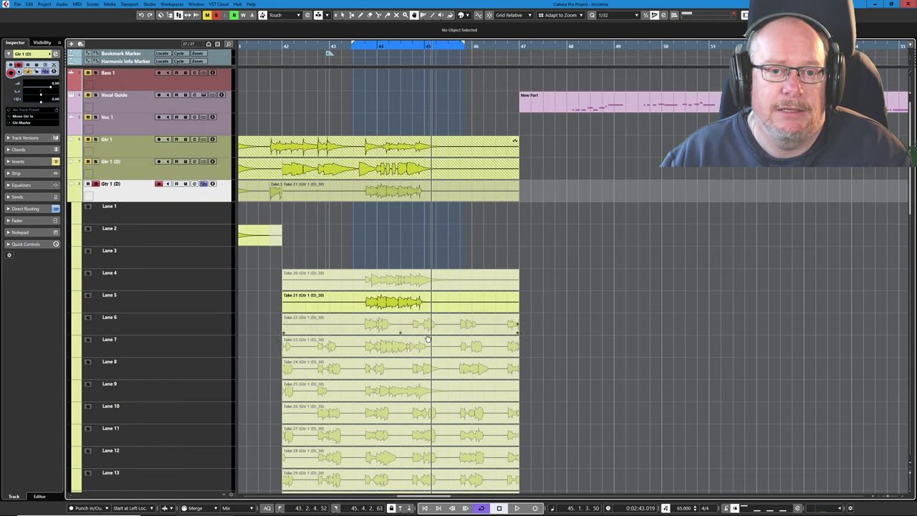
scroll(427, 340, "down", 6)
scroll(430, 329, "up", 2)
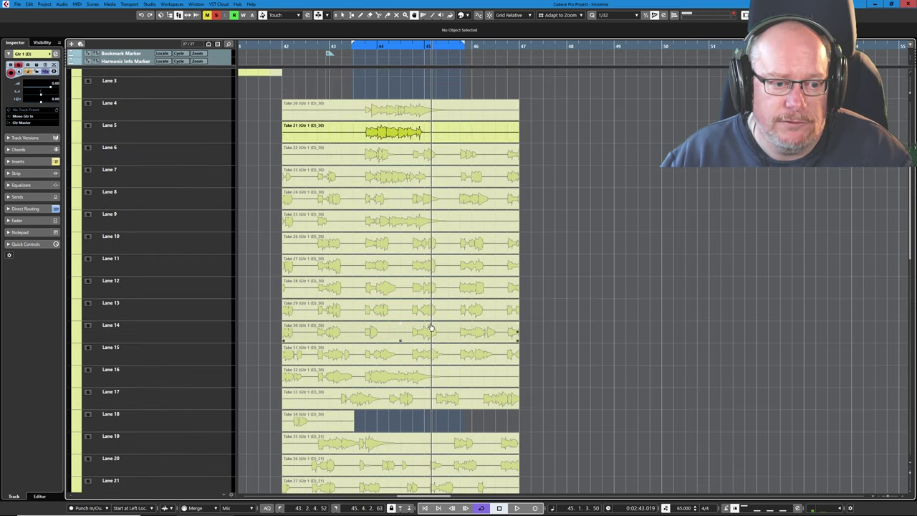
left_click(376, 182)
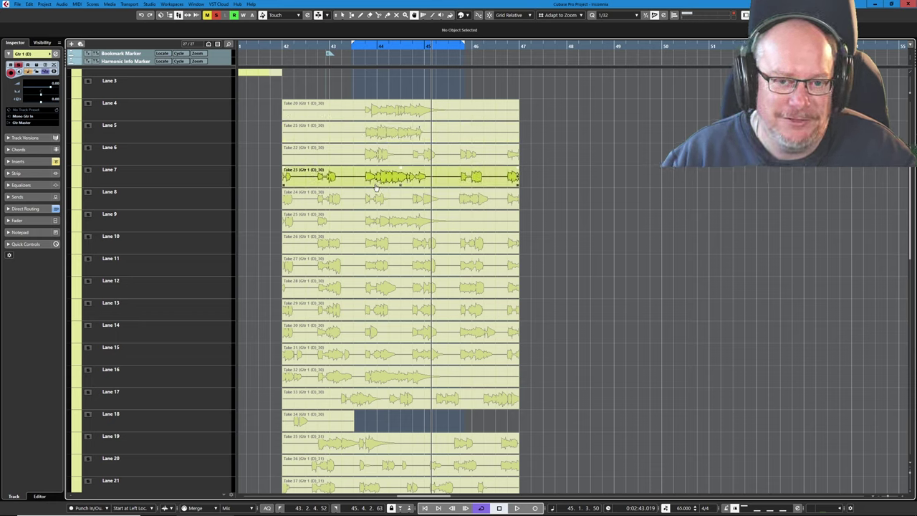
key("space")
key("space")
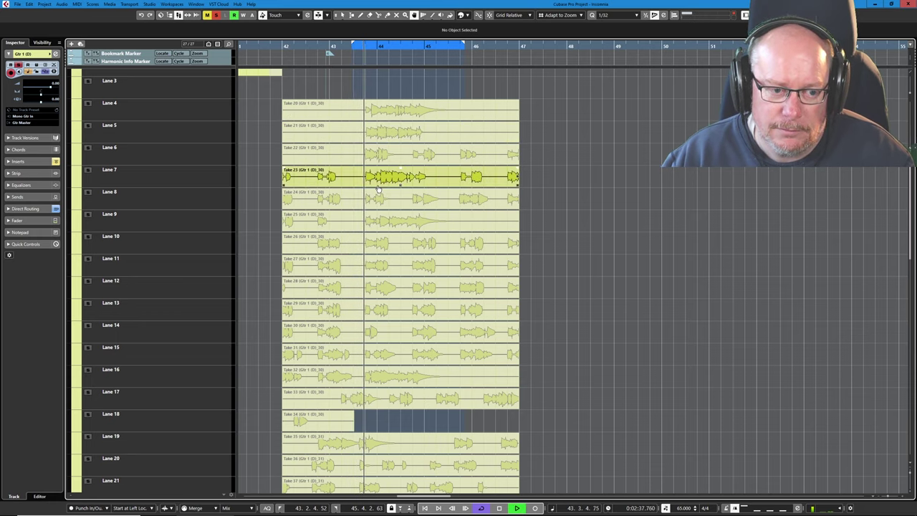
left_click(382, 226)
key("space")
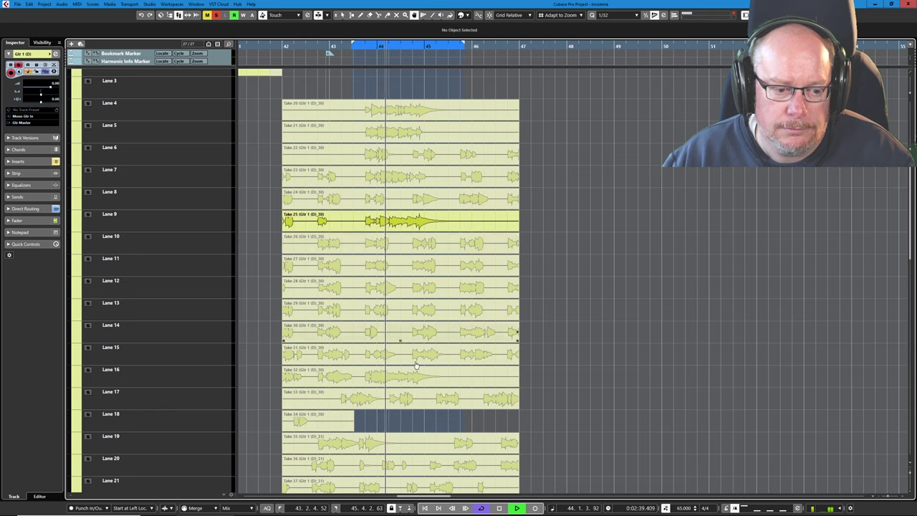
left_click(386, 378)
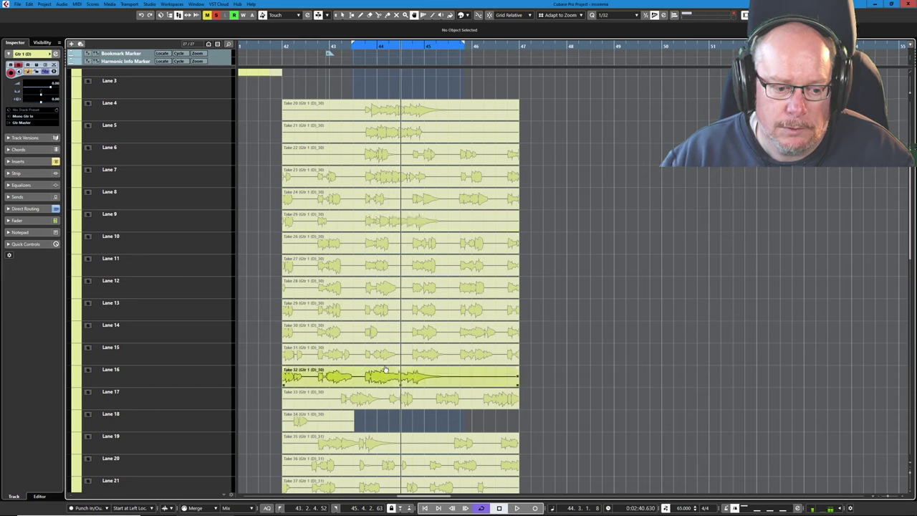
key("space")
key("space")
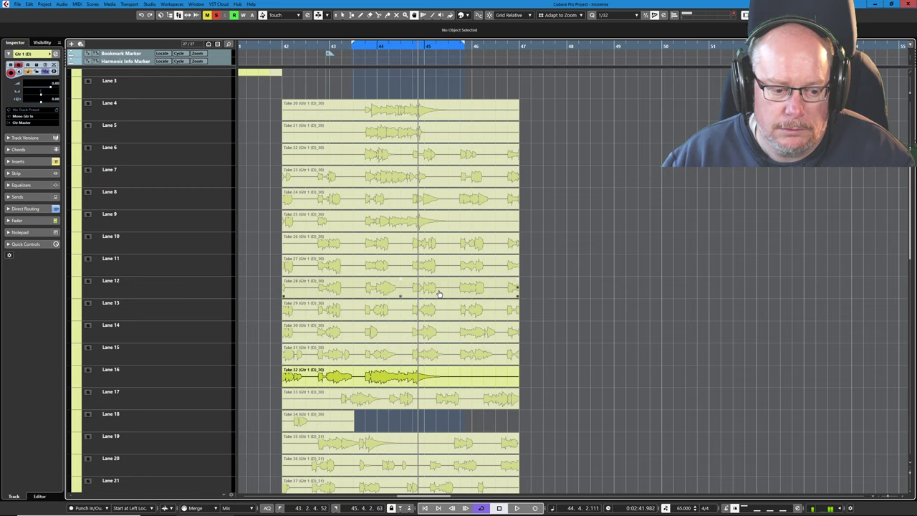
Try Takes 37 and 38, ending with Take 39 in Lane 23 as the active take
scroll(402, 272, "down", 5)
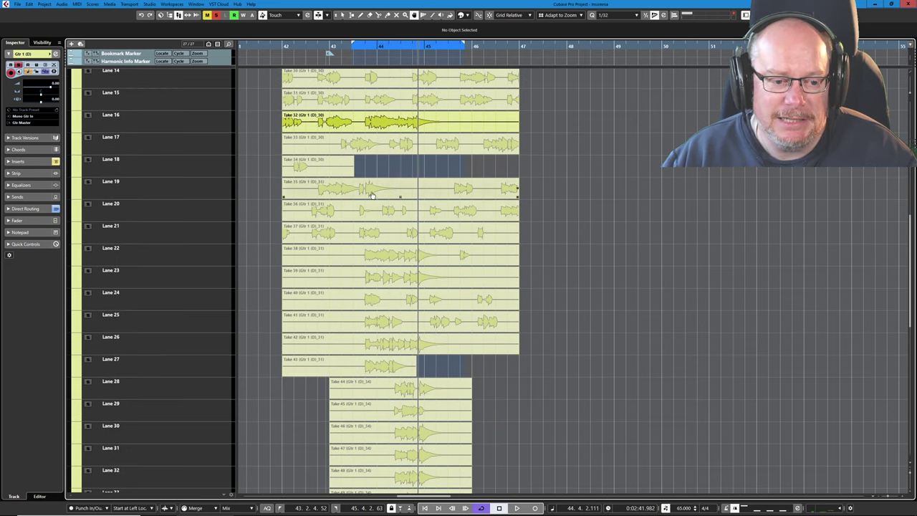
left_click(366, 233)
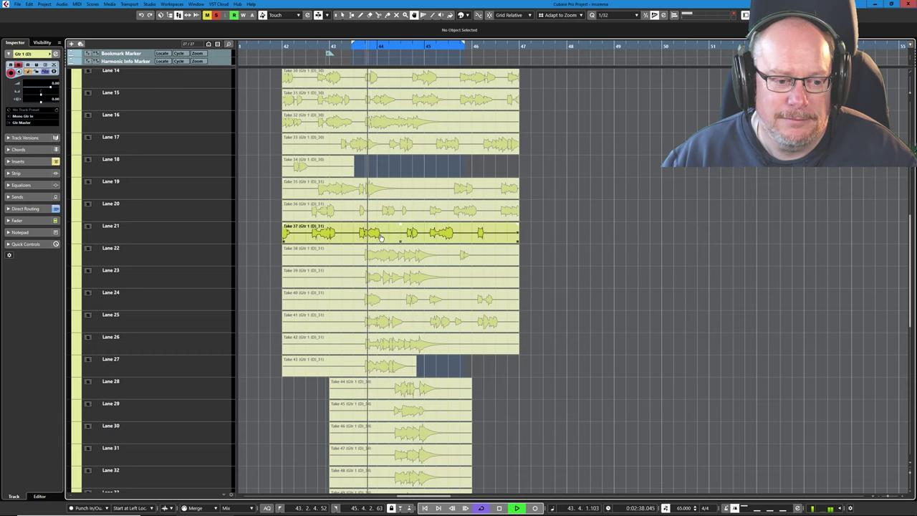
left_click(389, 254)
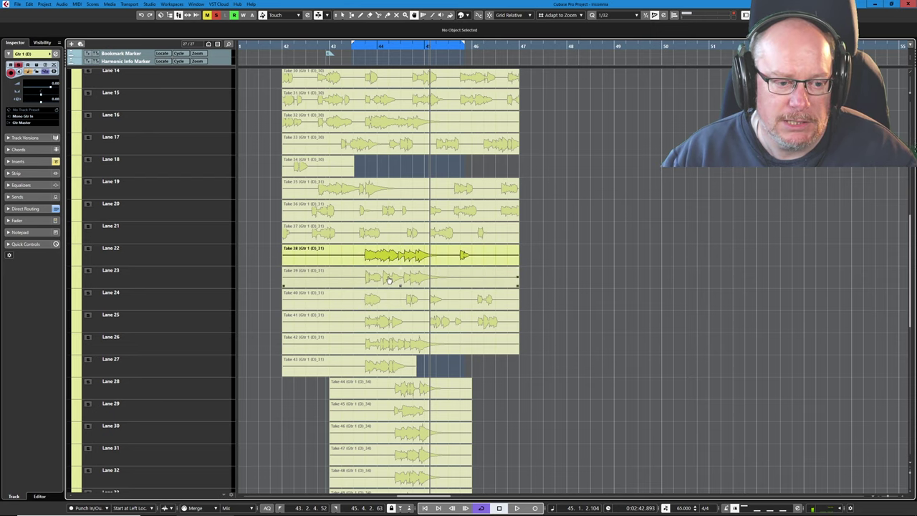
scroll(383, 283, "up", 8)
scroll(383, 283, "down", 20)
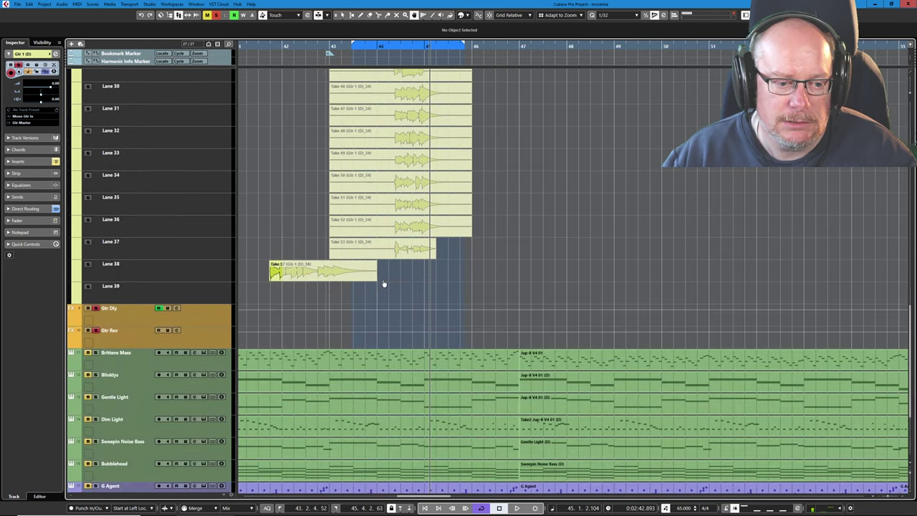
scroll(383, 280, "up", 8)
scroll(392, 286, "up", 8)
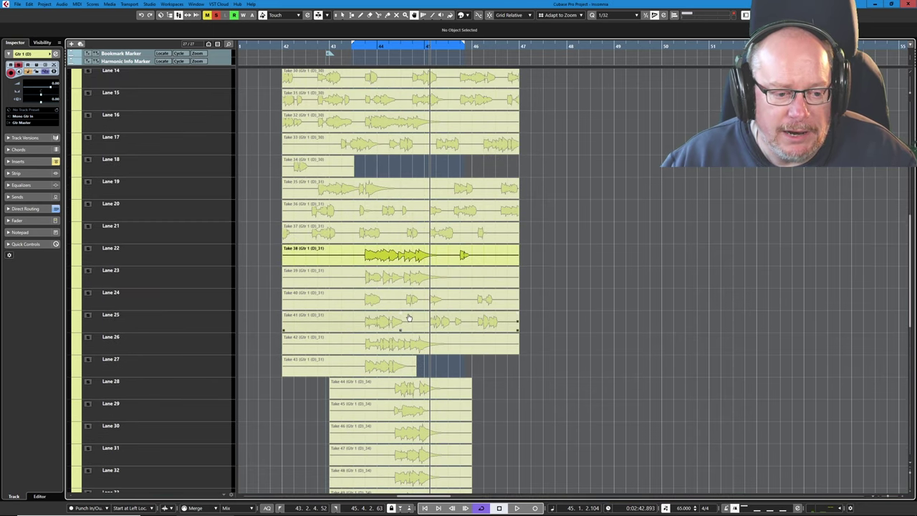
left_click(380, 279)
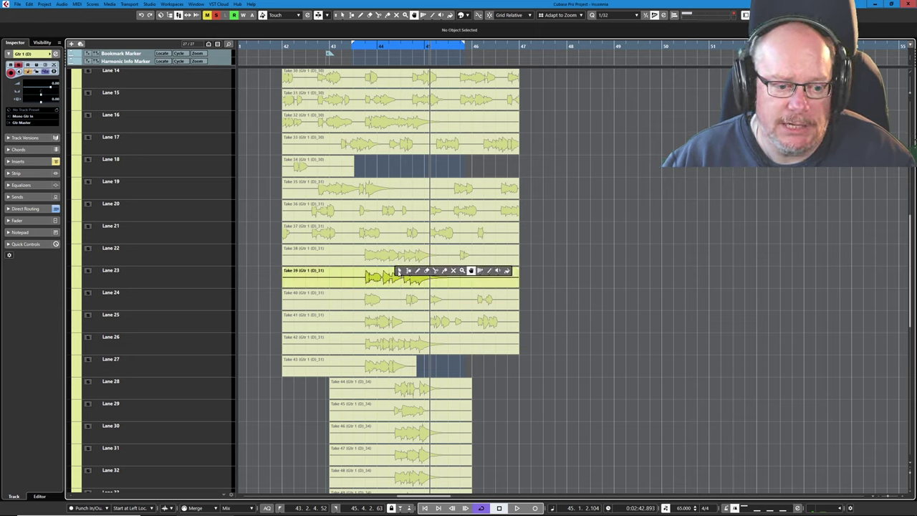
Colour Take 38 in Lane 22 red
left_click(399, 263)
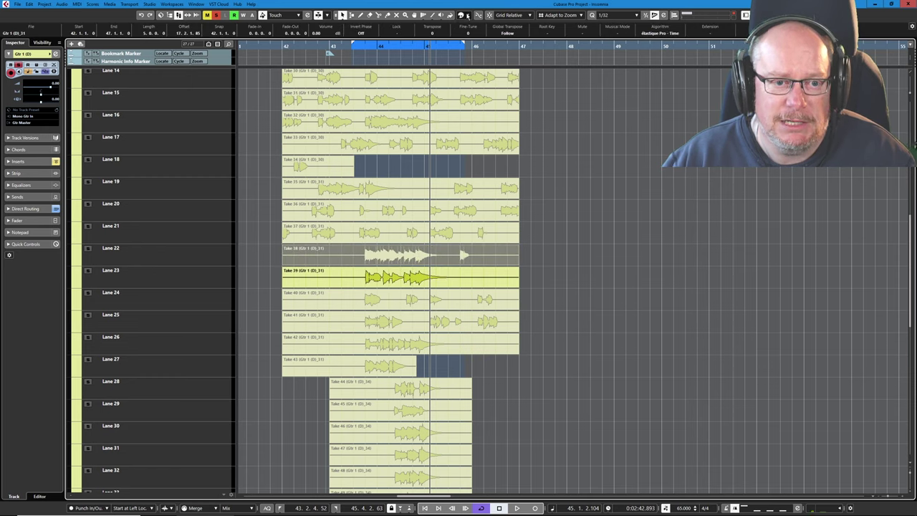
left_click(467, 15)
left_click(511, 47)
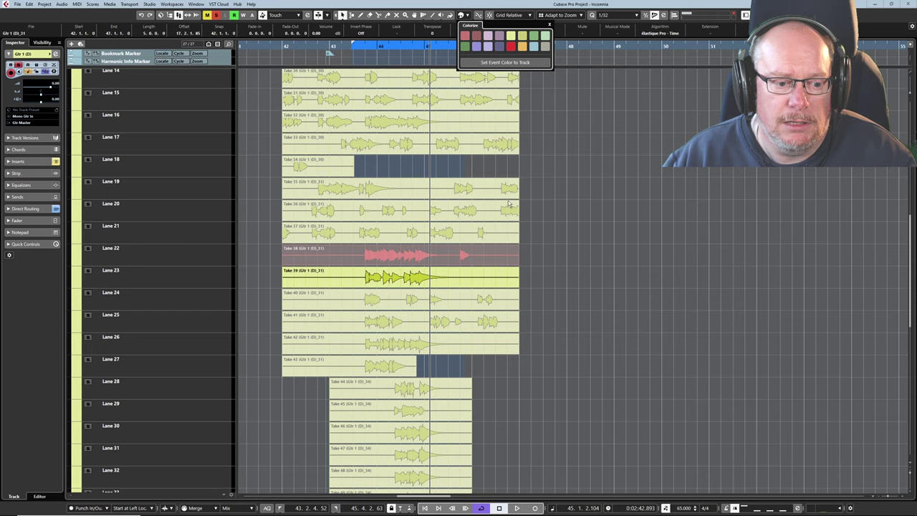
Audition Takes 39, 42 and 43 from the loop start
left_click(338, 285)
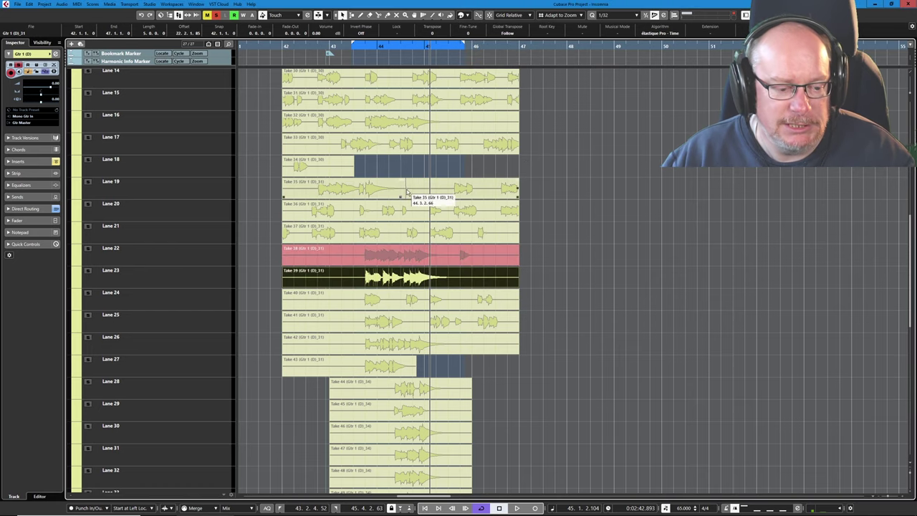
key("space")
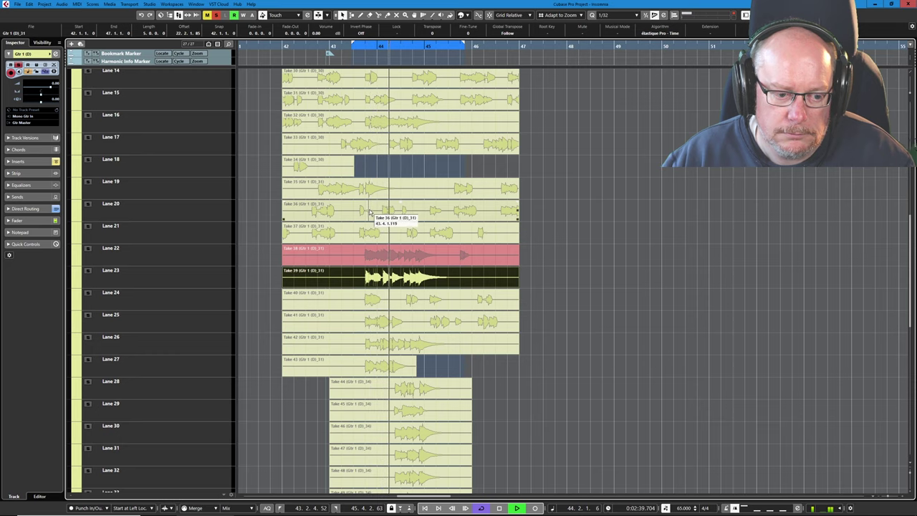
left_click(388, 350)
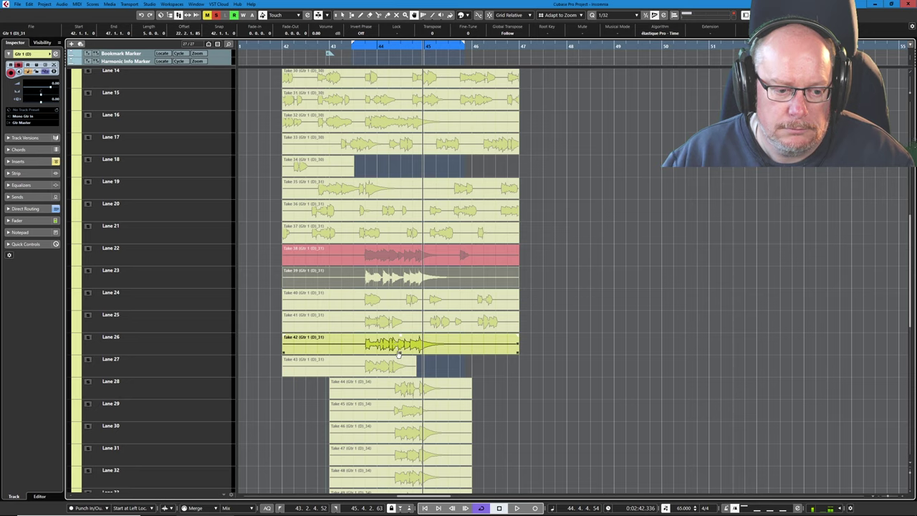
key("space")
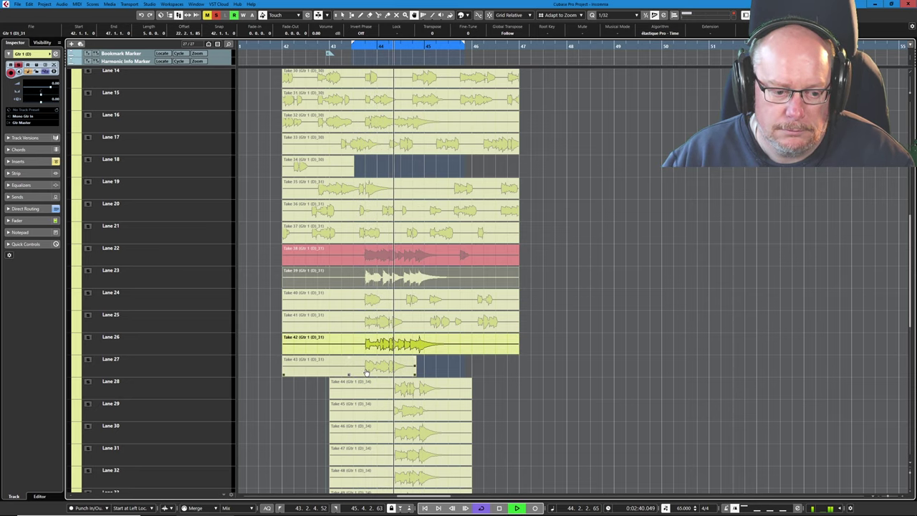
left_click(390, 371)
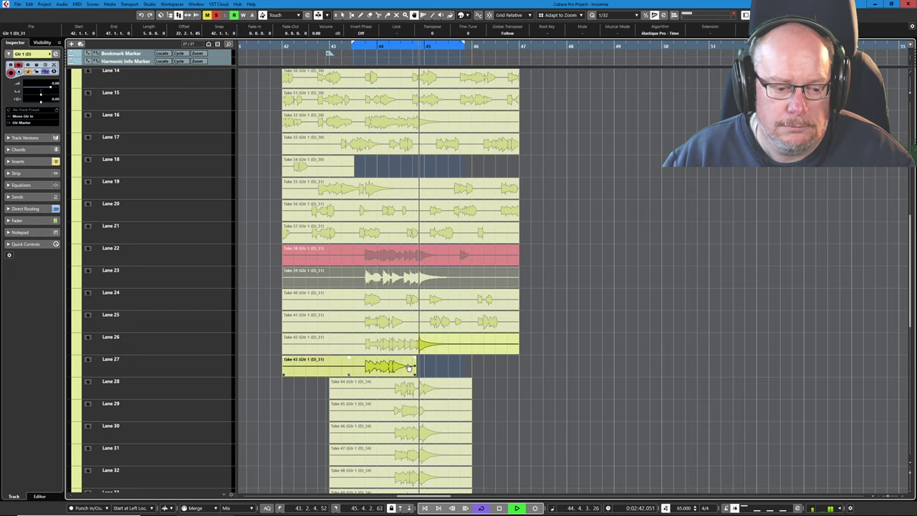
key("KP_1")
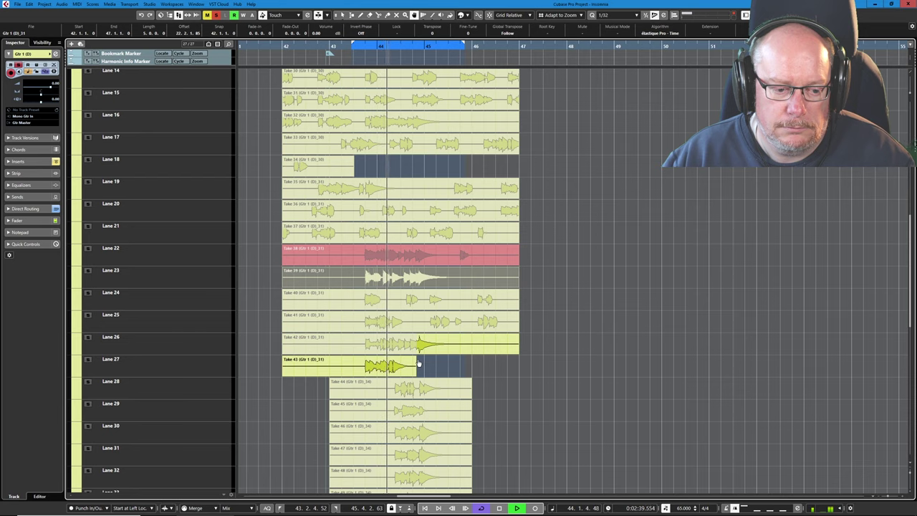
key("space")
Play back from bar 42, then make the red Take 38 the active take again
scroll(454, 381, "down", 4)
scroll(430, 379, "up", 6)
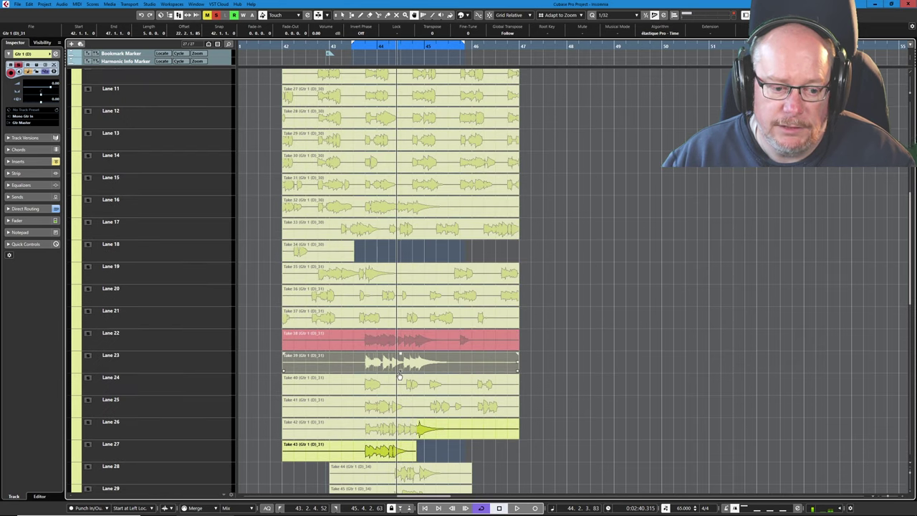
scroll(391, 376, "up", 4)
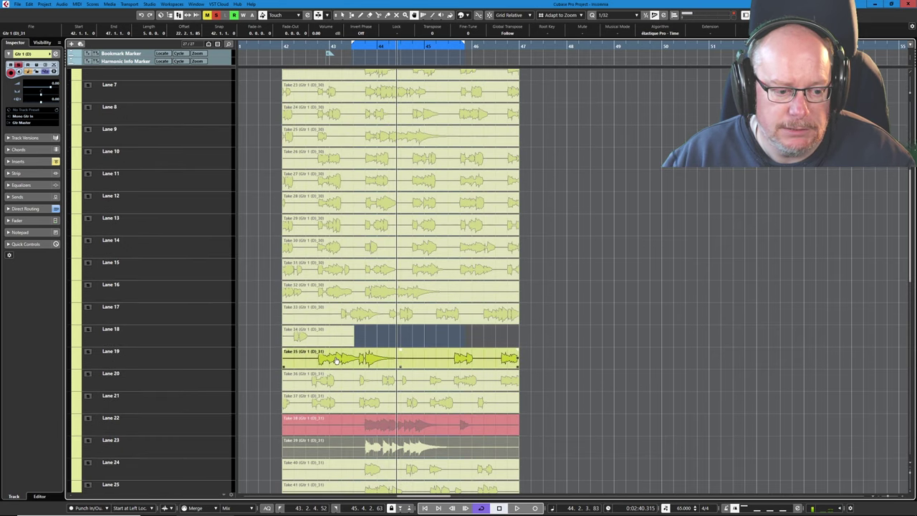
left_click(297, 46)
key("space")
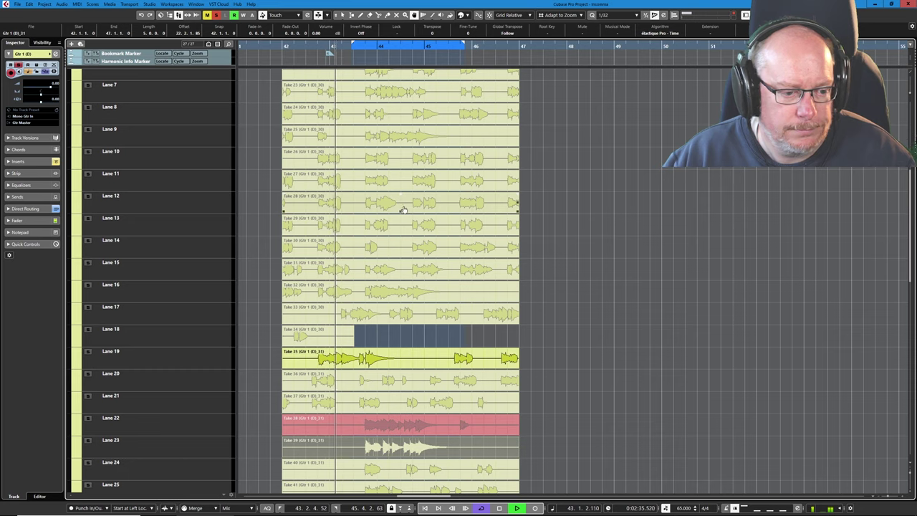
key("space")
scroll(362, 333, "up", 3)
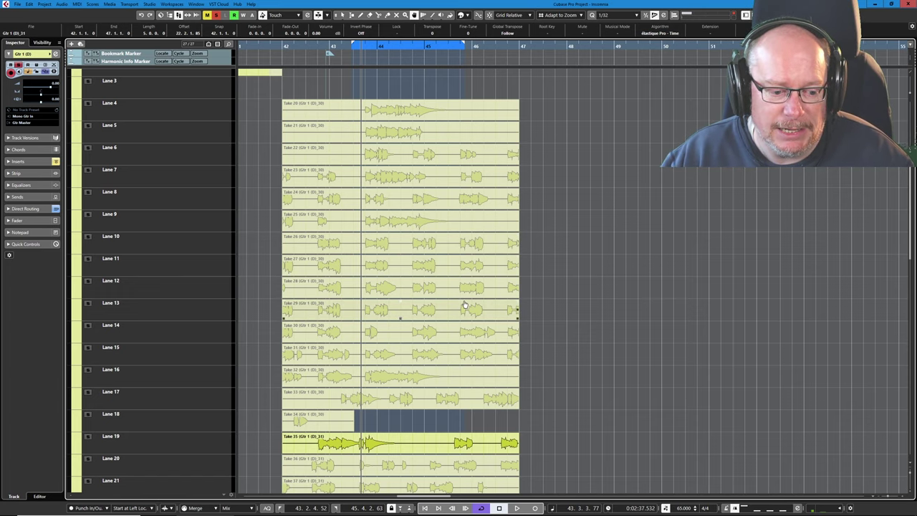
scroll(417, 317, "down", 5)
left_click(382, 260)
left_click(382, 259)
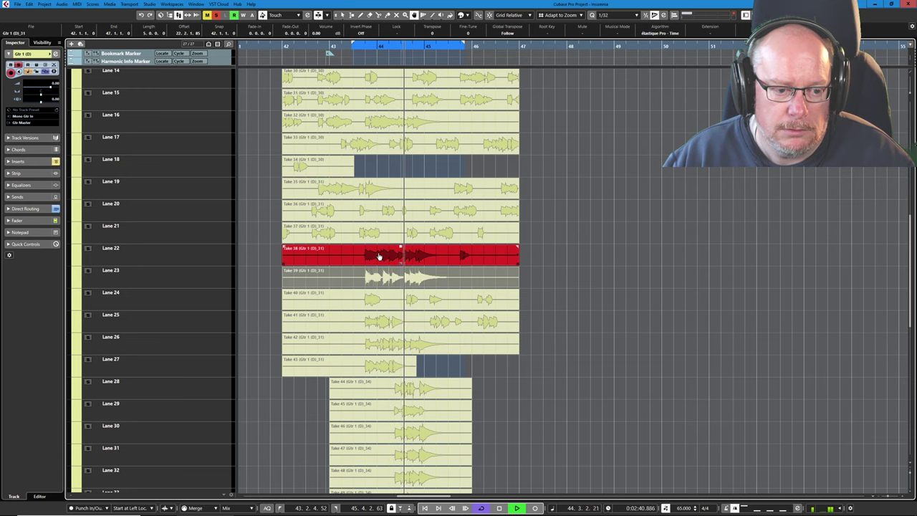
Recolour Takes 39 and 38 back to yellow-green
left_click(413, 282)
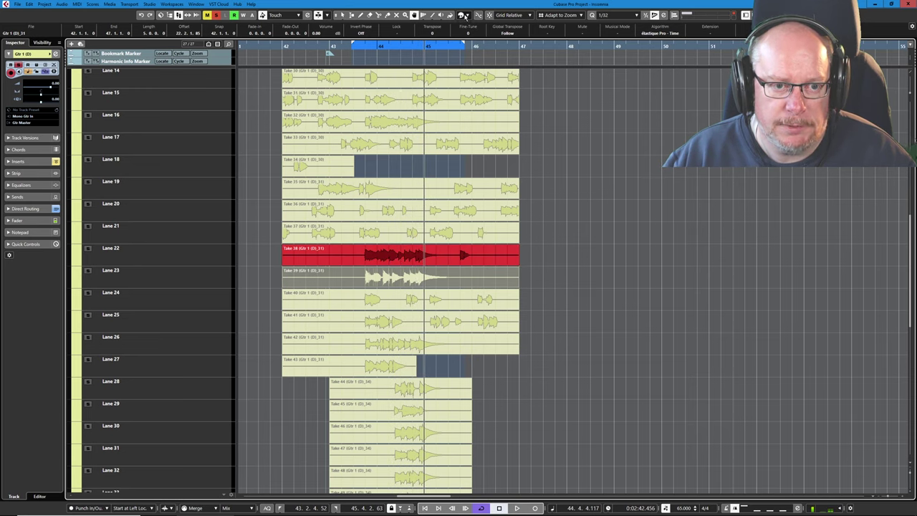
left_click(466, 14)
left_click(513, 36)
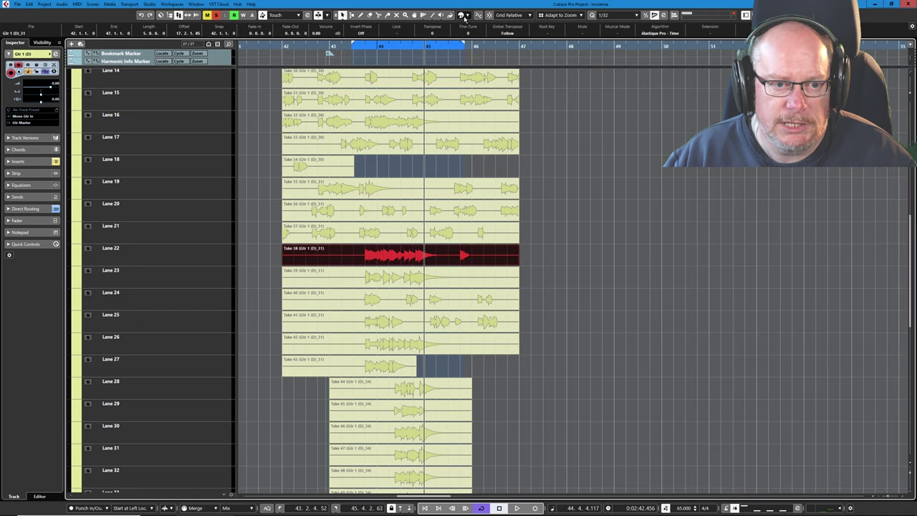
left_click(466, 15)
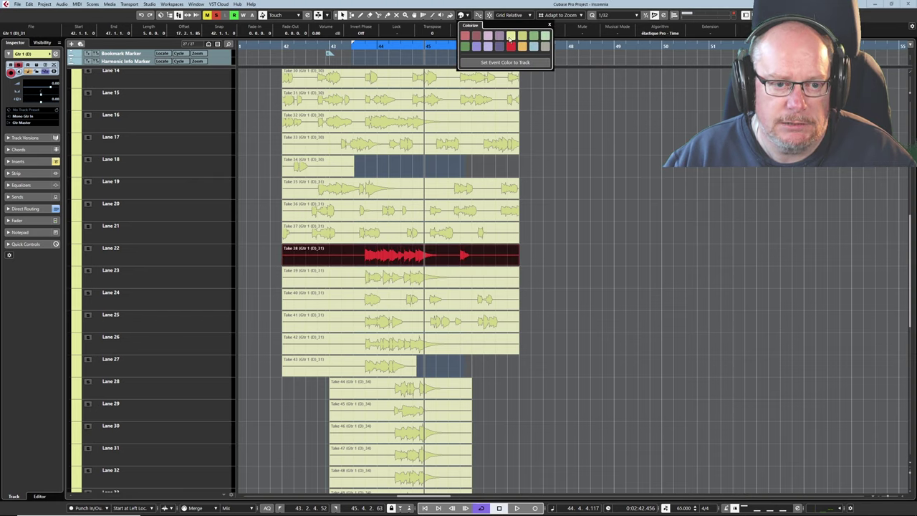
left_click(511, 37)
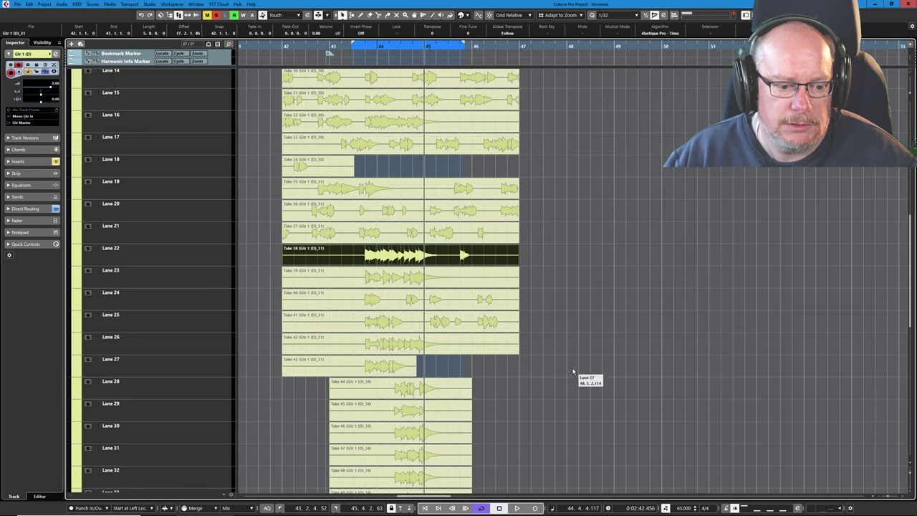
Delete the unused Takes 39–43, 20–32 and 33–37
key("Delete")
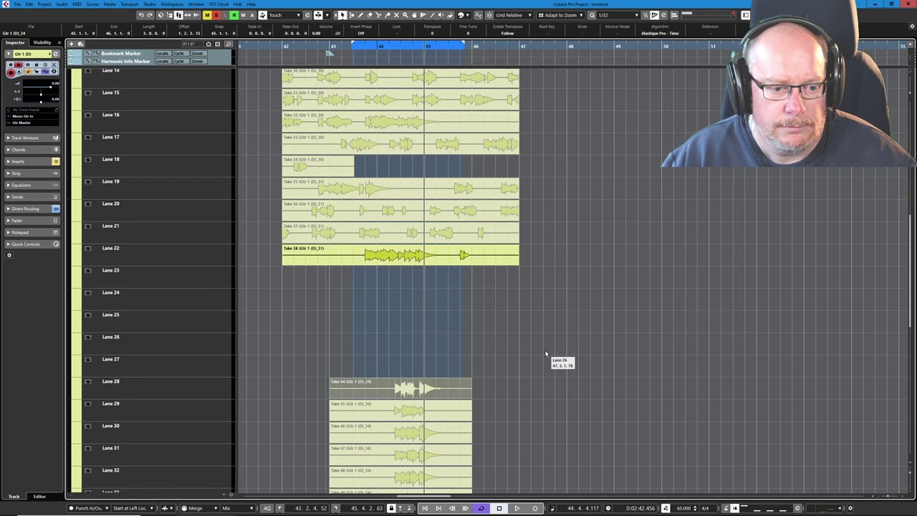
scroll(546, 354, "up", 5)
left_click_drag(262, 193, 566, 454)
key("Delete")
scroll(626, 282, "down", 4)
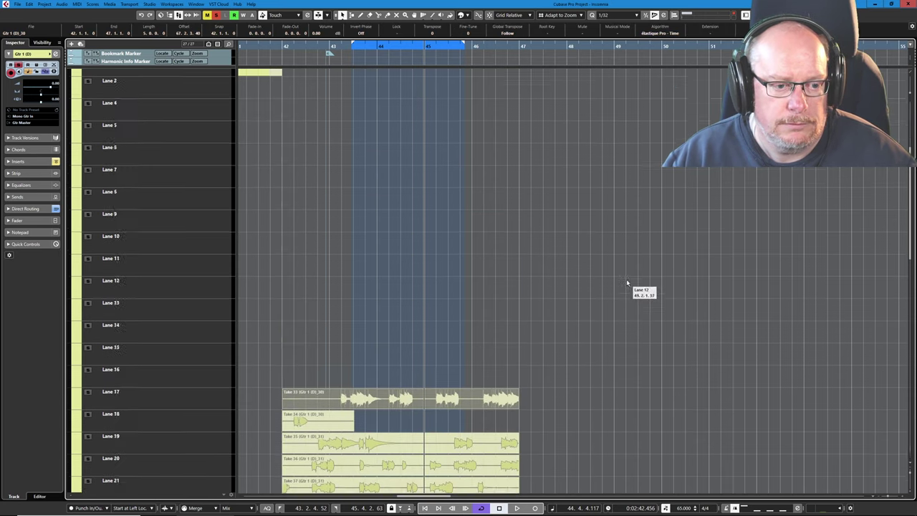
mouse_move(259, 269)
left_mouse_down()
mouse_move(553, 394)
mouse_move(545, 402)
left_mouse_up()
key("Delete")
Audition Take 44 against Take 38, then delete Take 44
scroll(544, 404, "down", 10)
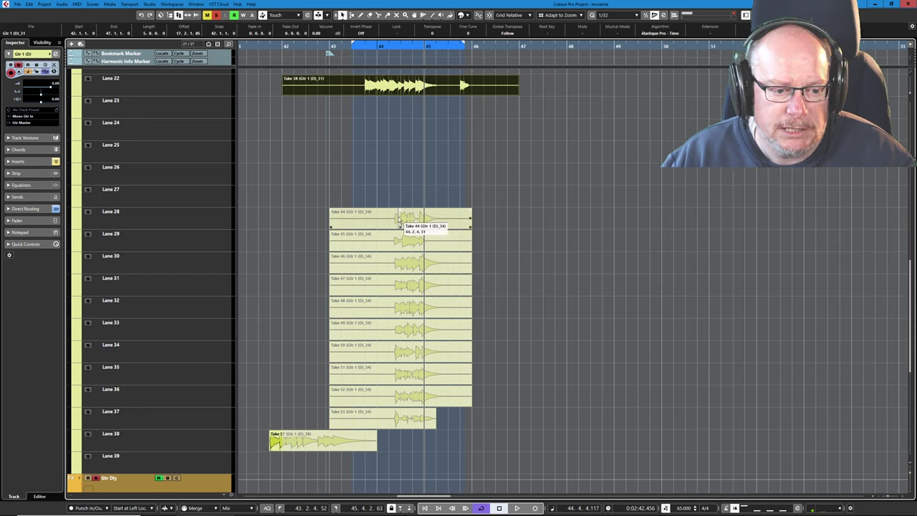
left_click(390, 50)
key("space")
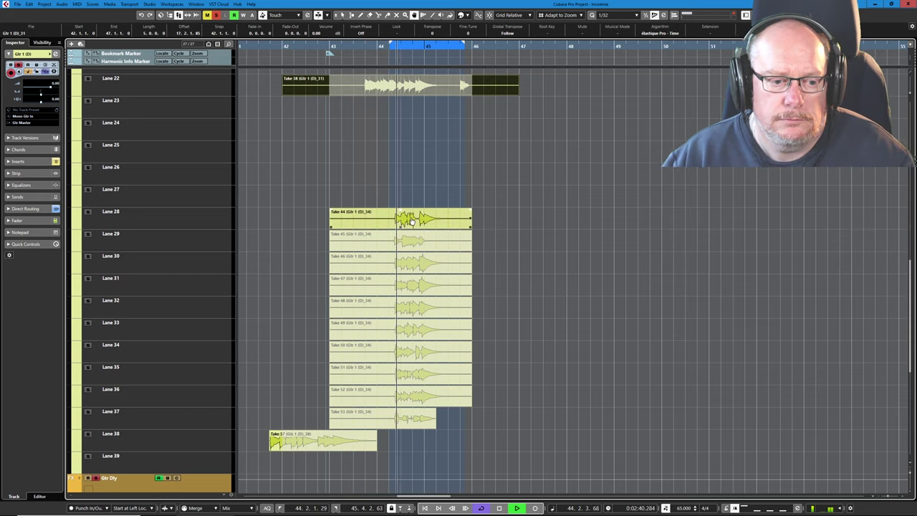
left_click(443, 221)
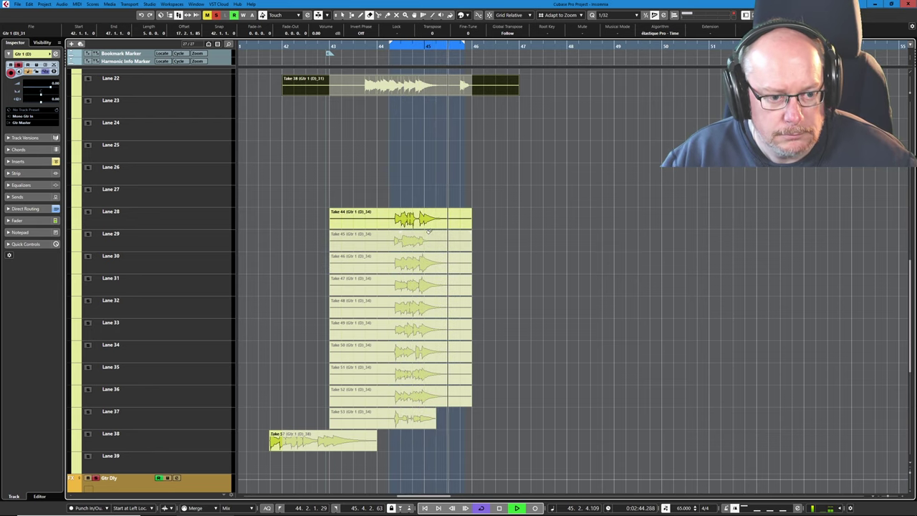
key("Delete")
Audition Takes 45–47, close the Project Logical Editor, and delete Takes 45 and 46
left_click(425, 247)
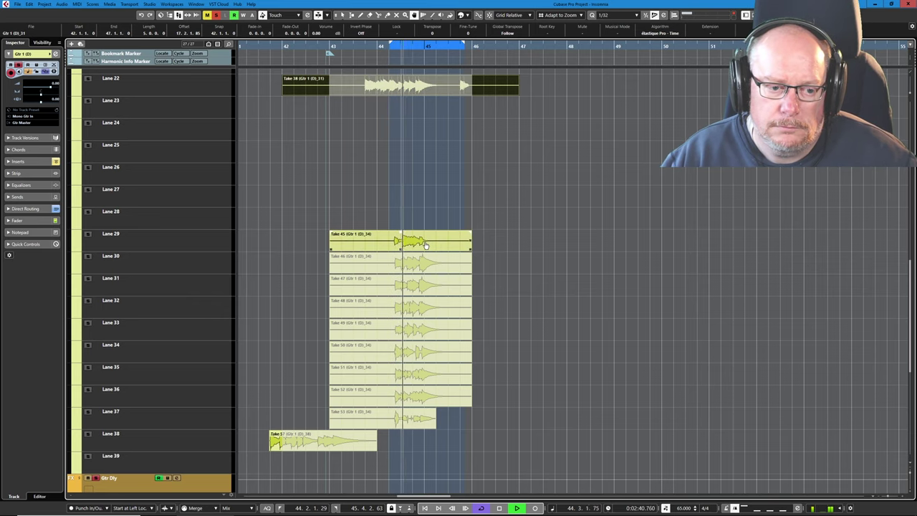
left_click(423, 269)
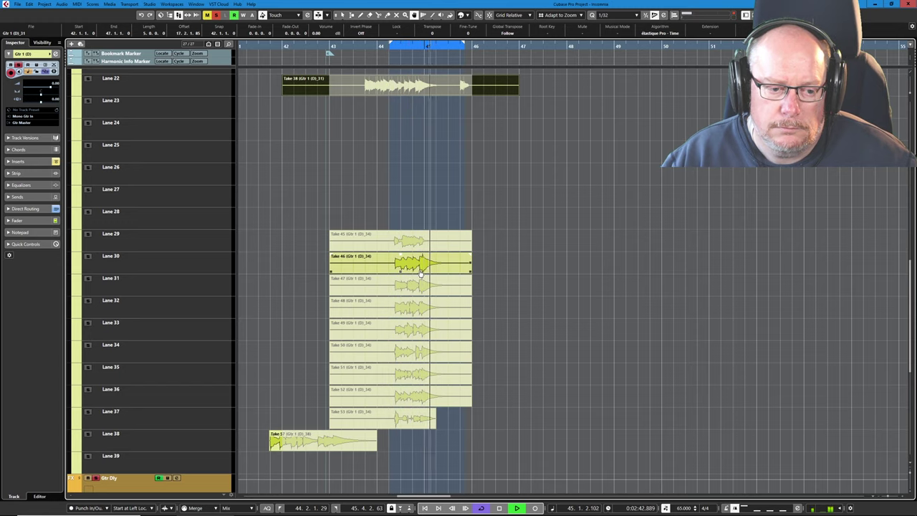
left_click(419, 287)
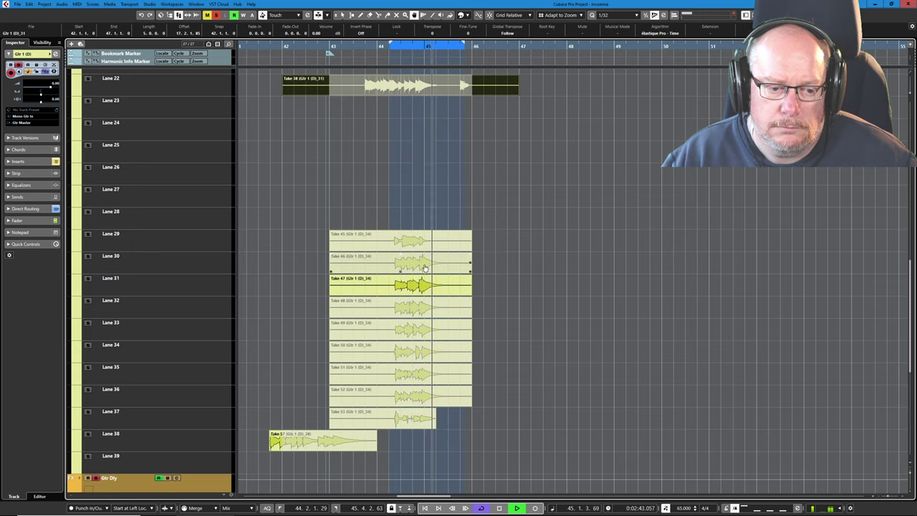
key("ctrl+alt+l")
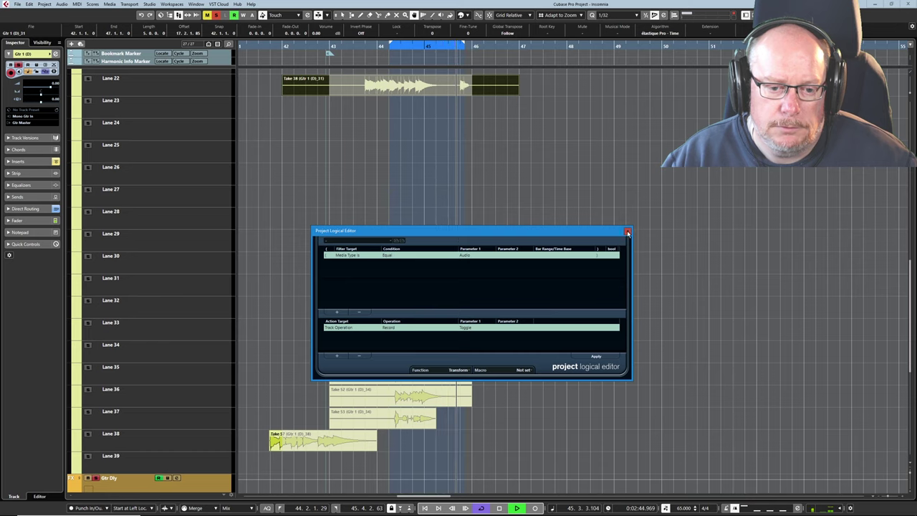
left_click(626, 232)
left_click(402, 258)
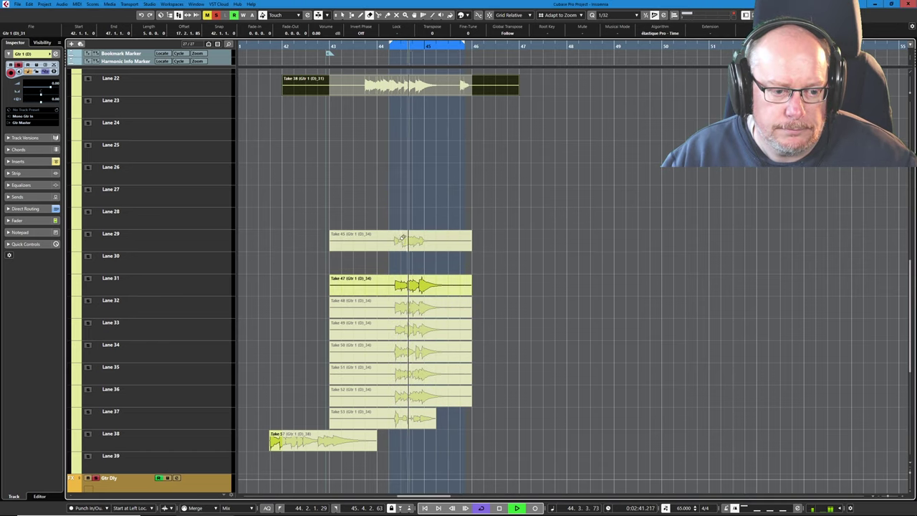
left_click(402, 240)
Shorten the loop end and audition Takes 48, 49, 50 and 51 as the active comp take
left_click(402, 311)
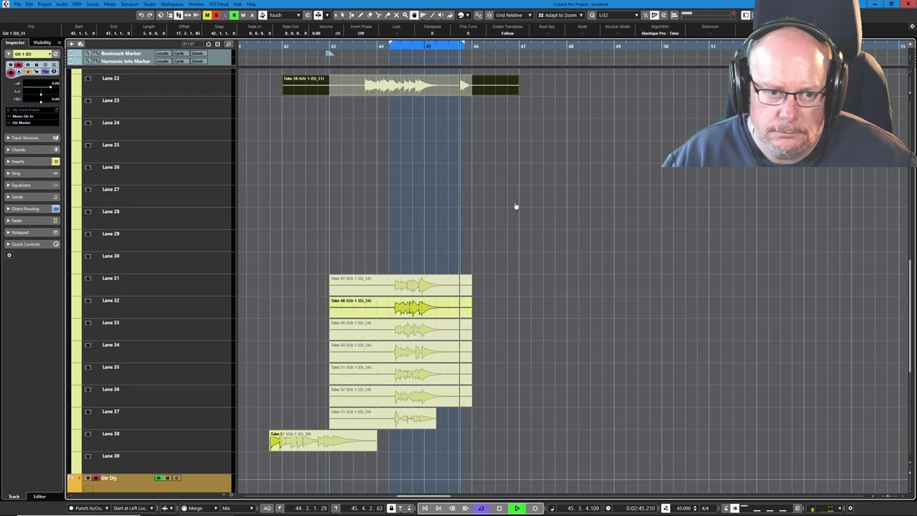
left_click_drag(464, 45, 449, 45)
left_click(459, 85)
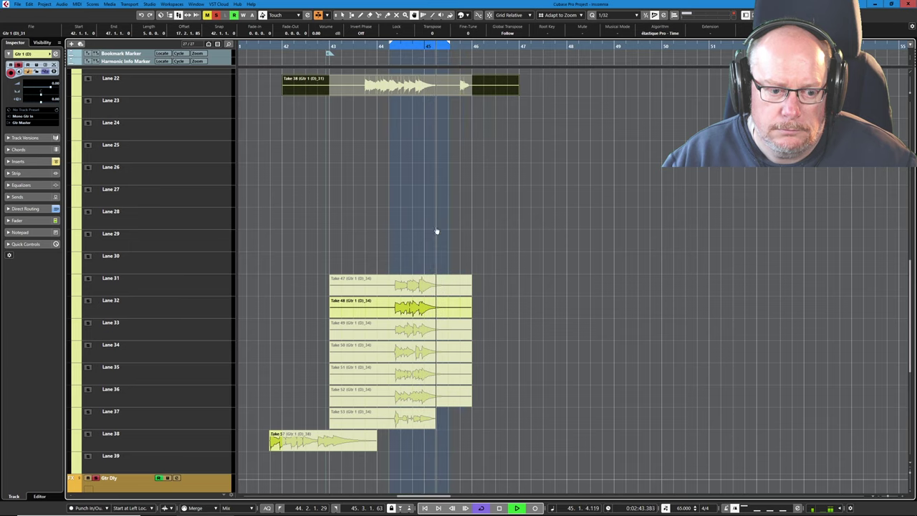
left_click(467, 331)
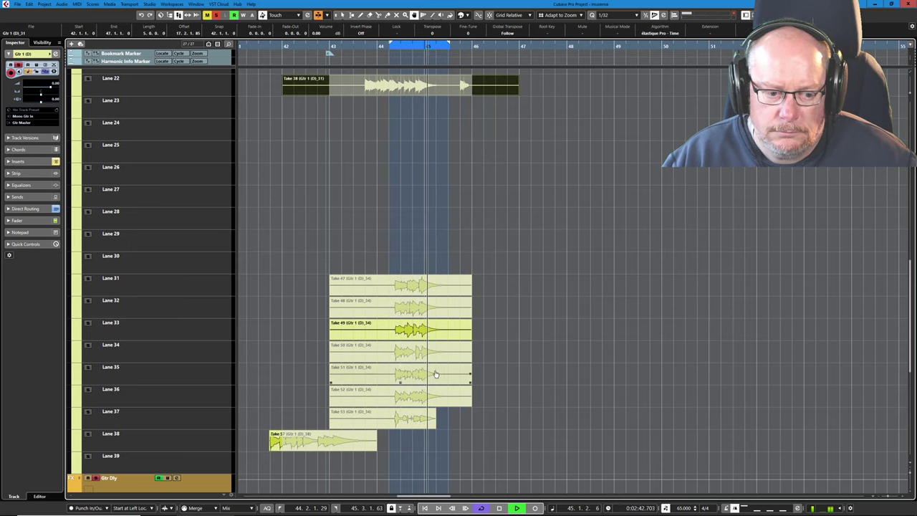
left_click(410, 354)
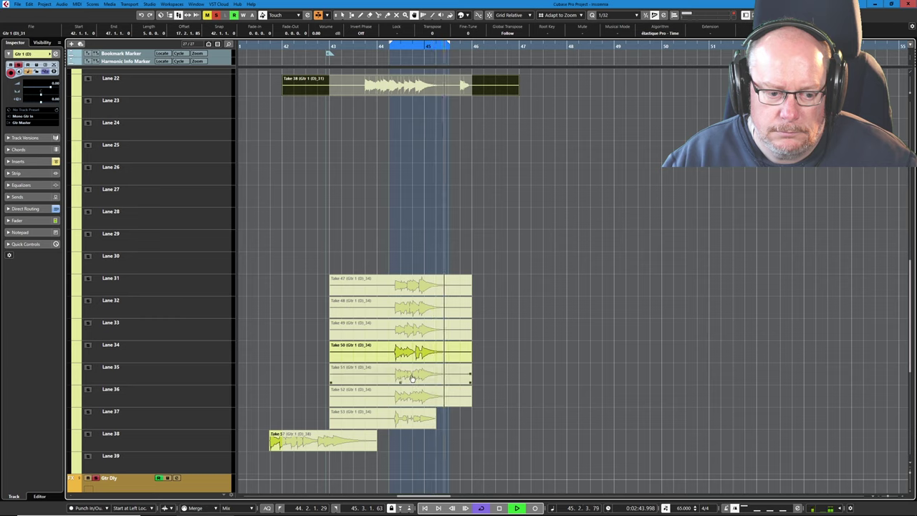
key("Down")
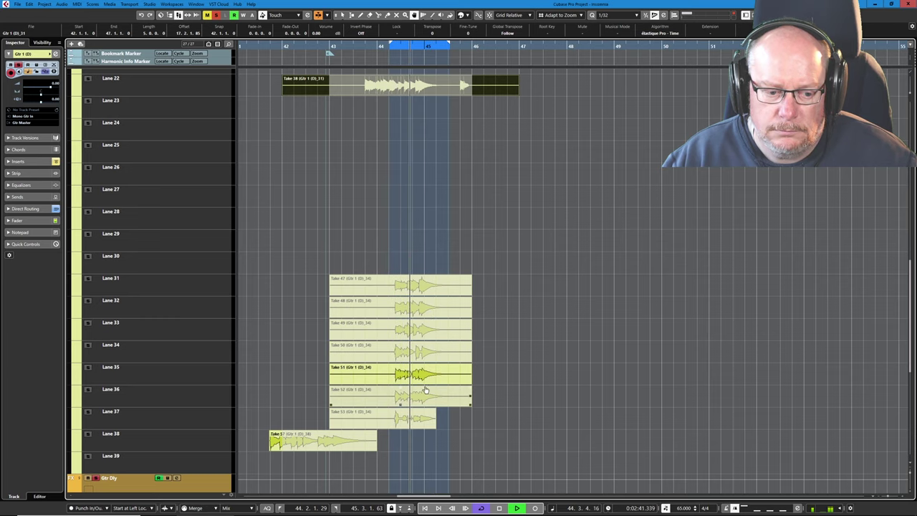
Delete Takes 51 and 52, then erase Take 53
left_click(405, 374)
key("Delete")
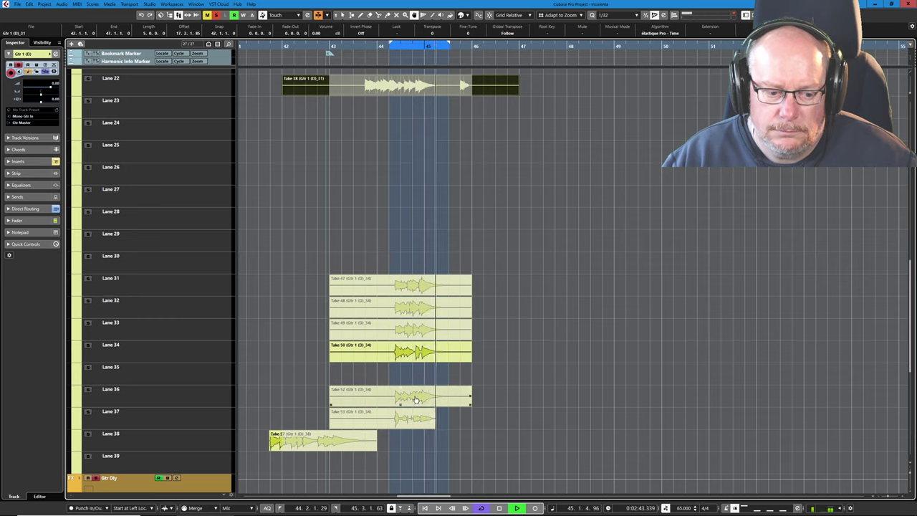
left_click(416, 405)
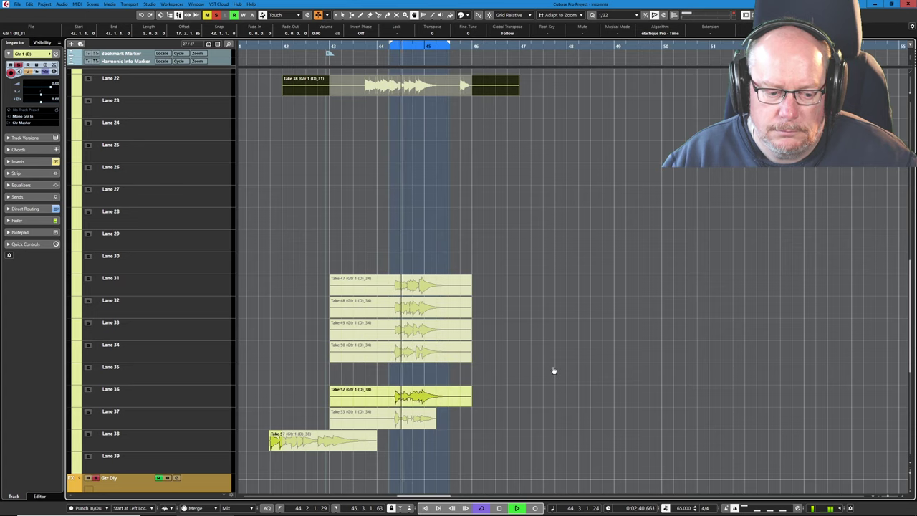
left_click(412, 393)
key("Delete")
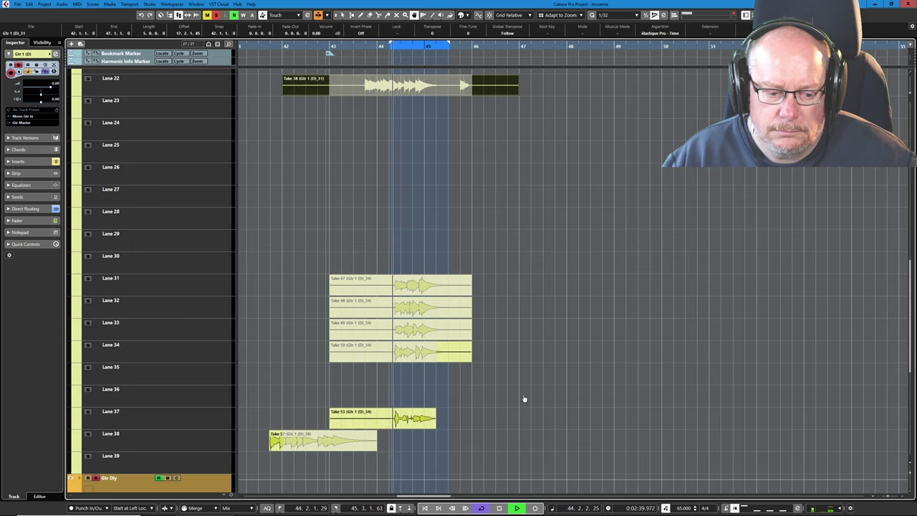
key("5")
left_click(412, 417)
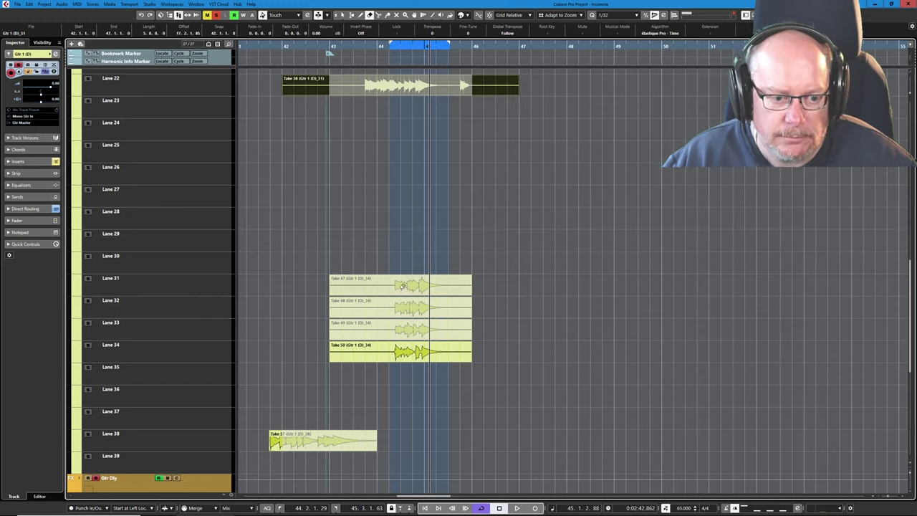
Split Takes 47–50 just before their first notes and erase the stray leading bits
left_click(430, 285)
scroll(363, 313, "up", 8)
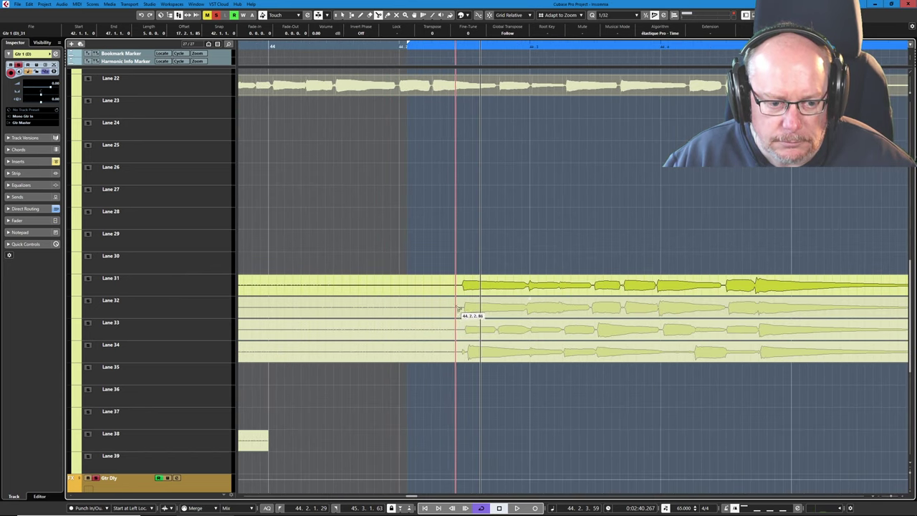
left_click(462, 288)
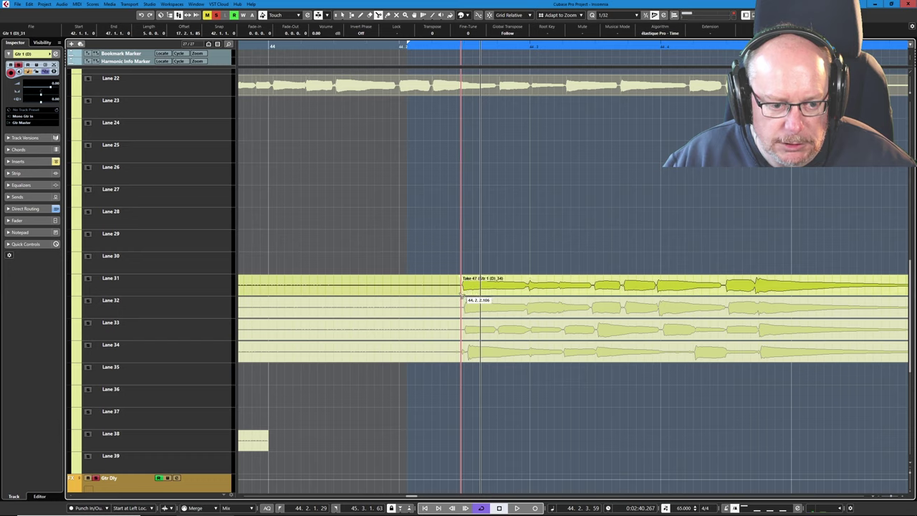
left_click(467, 330)
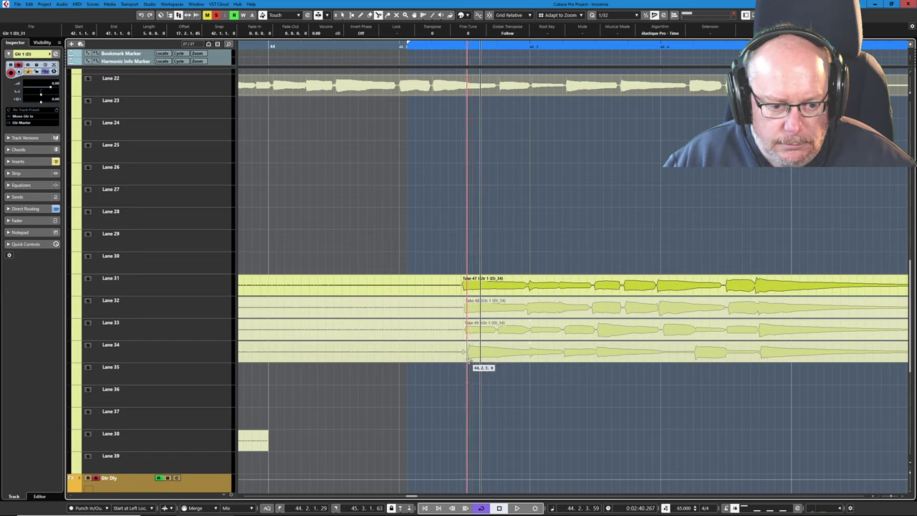
right_click(466, 355)
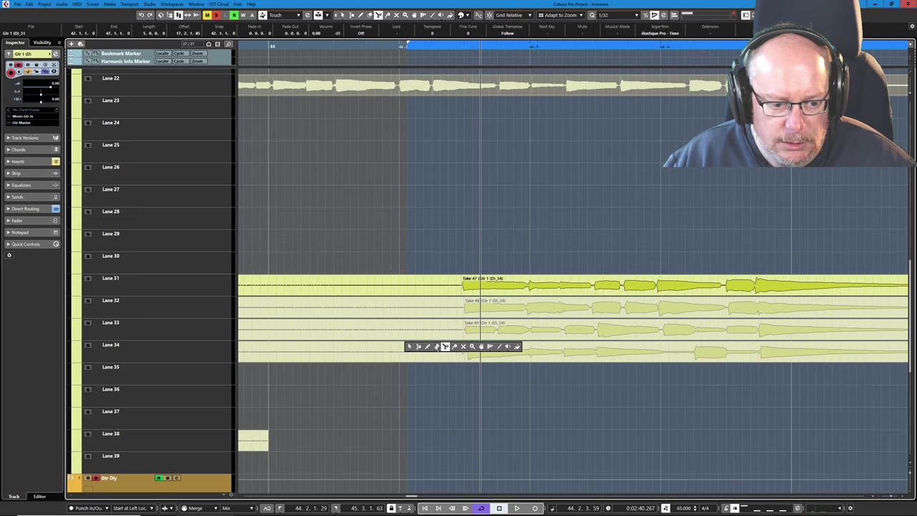
left_click(432, 349)
left_click(435, 321)
left_click(435, 303)
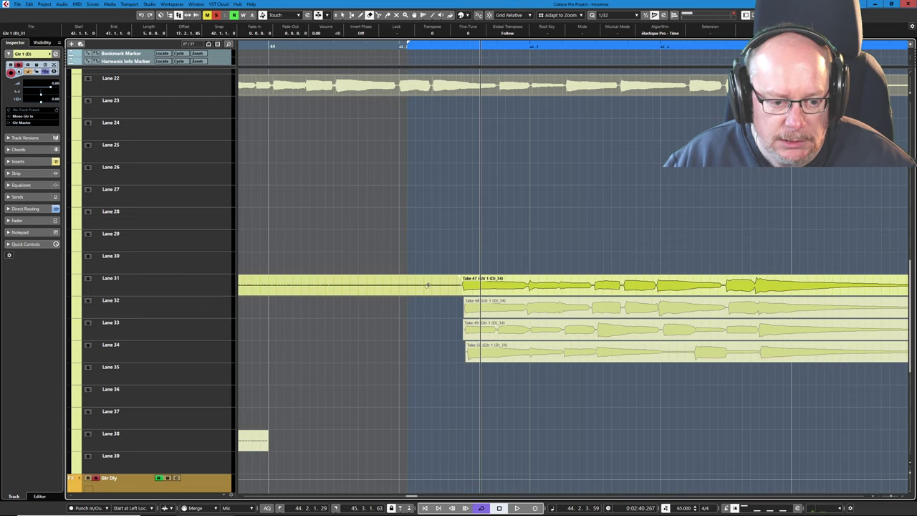
left_click(433, 282)
scroll(409, 277, "down", 5)
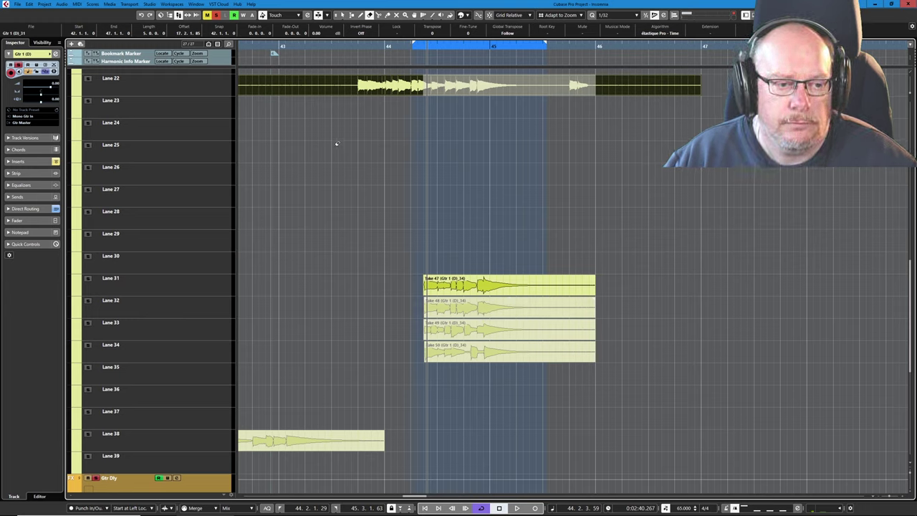
Cut Take 38 at the phrase start and near bar 45, erase the outer pieces, and play back
key("3")
left_click(357, 91)
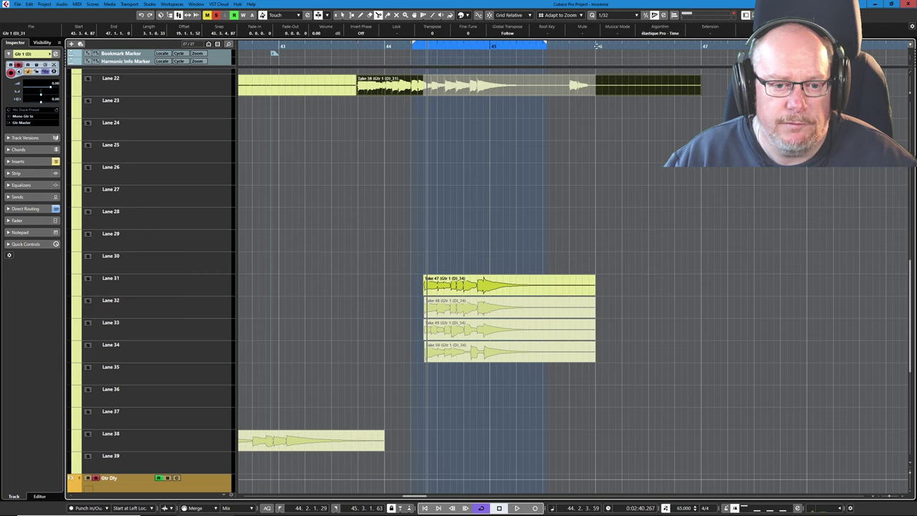
left_click(537, 91)
right_click(589, 92)
left_click(581, 88)
left_click(324, 86)
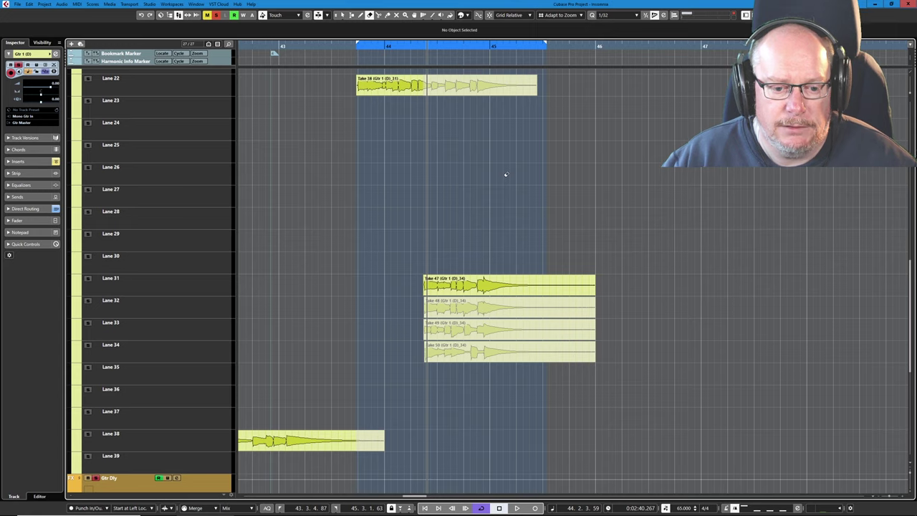
key("space")
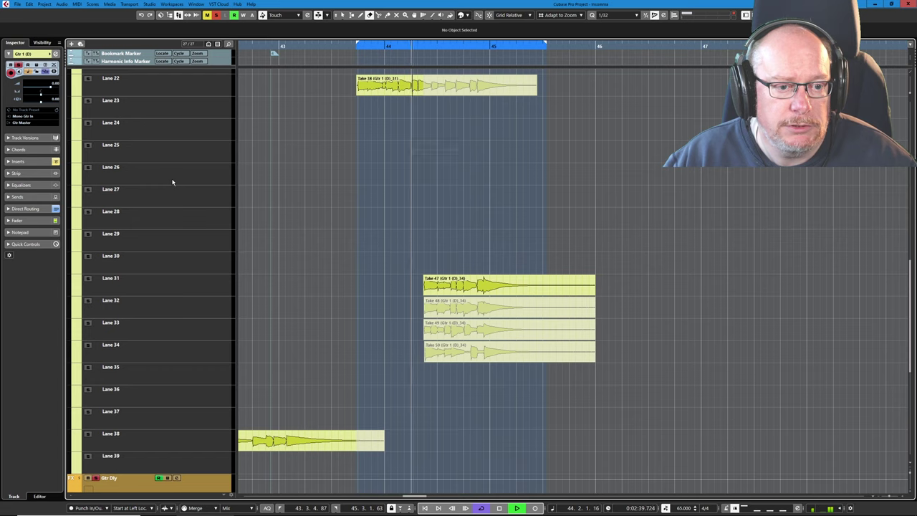
Clean up the empty take lanes on the guitar track and play the solo section
scroll(165, 189, "up", 10)
right_click(160, 198)
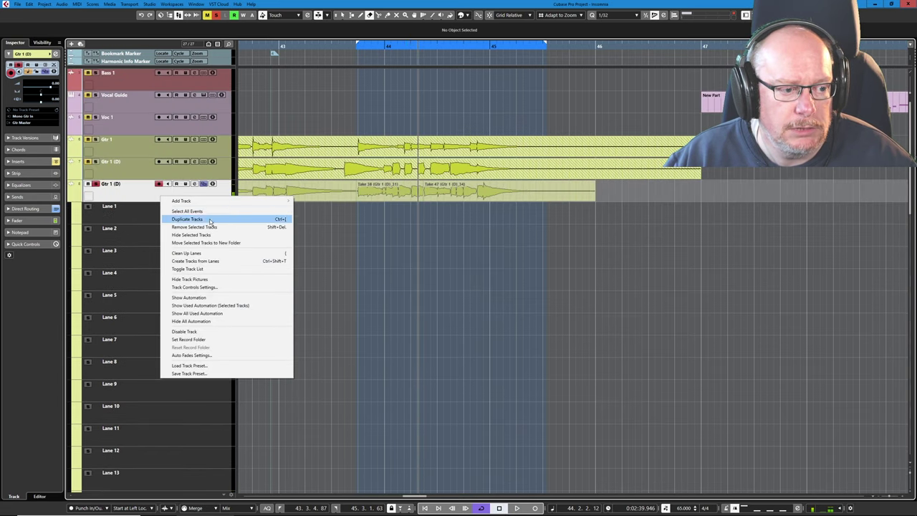
left_click(182, 254)
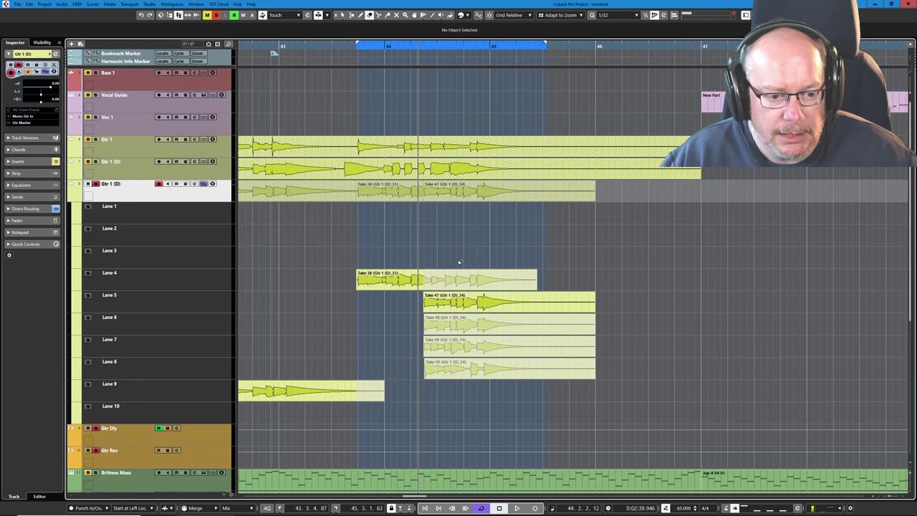
scroll(460, 262, "up", 2)
scroll(458, 263, "up", 3)
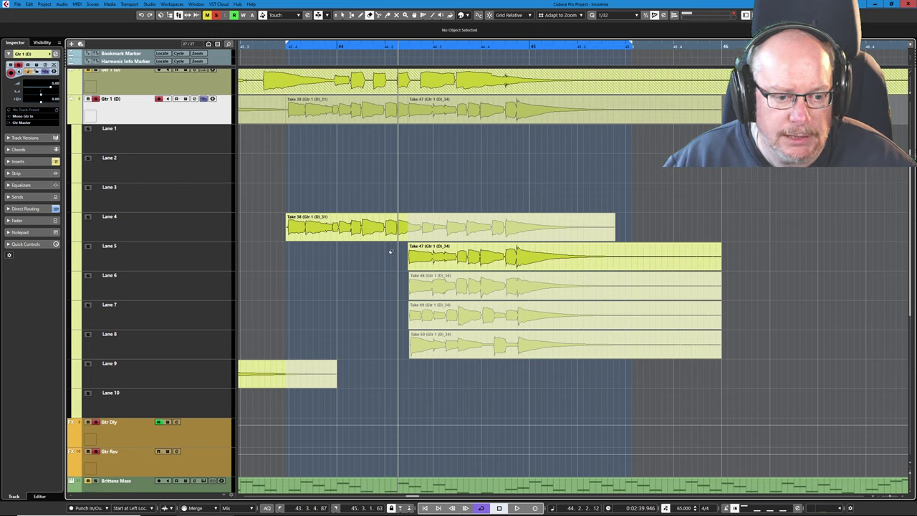
key("space")
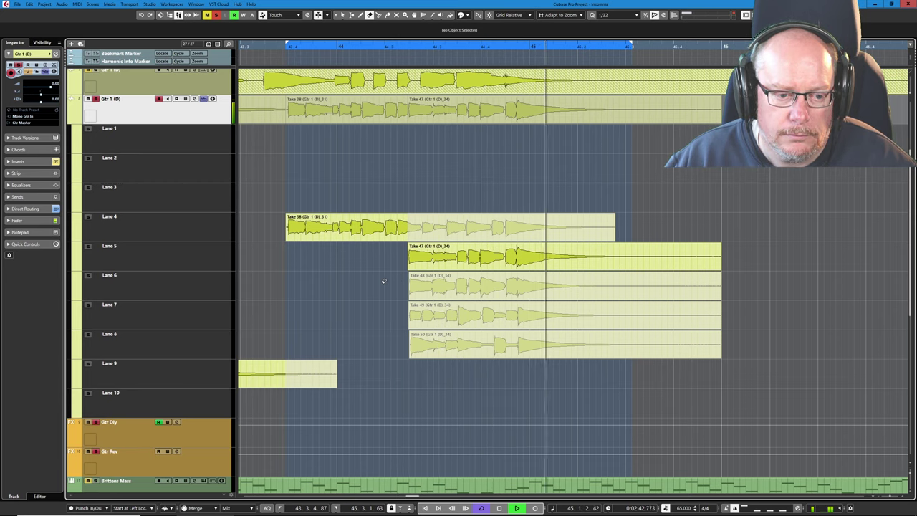
With the Comp tool, set where Take 38 hands over to the next take
right_click(383, 264)
left_click(425, 265)
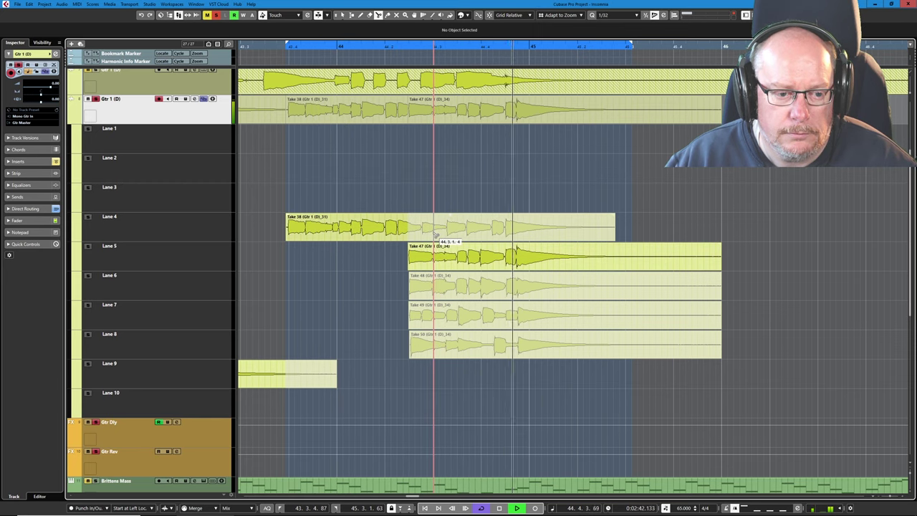
left_click(435, 237)
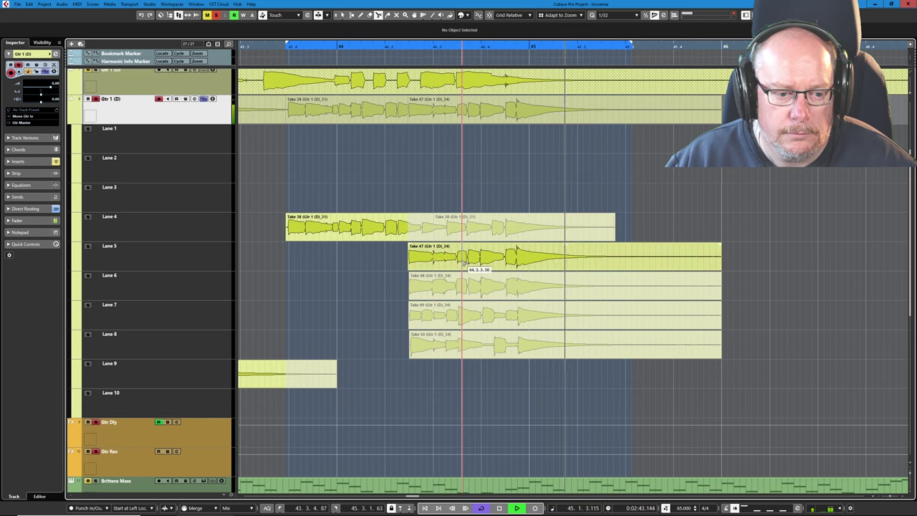
left_click(398, 260)
left_click(412, 233)
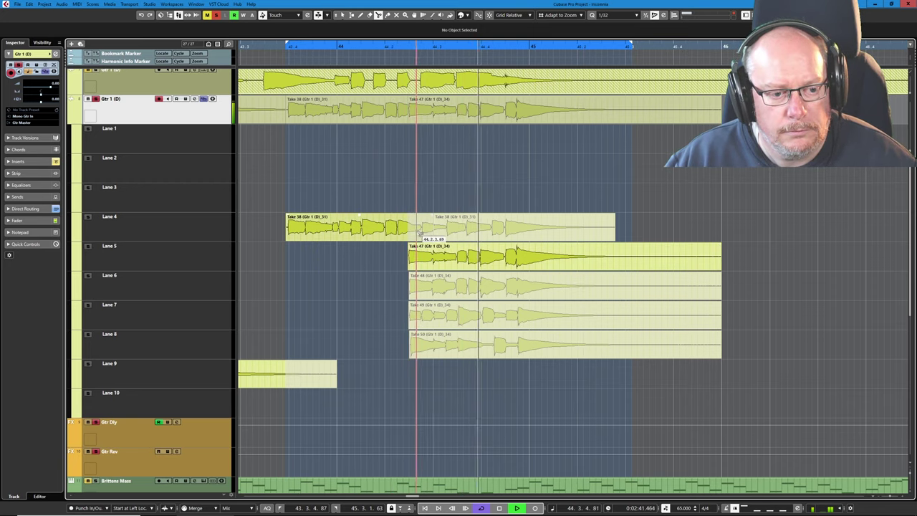
left_click(424, 235)
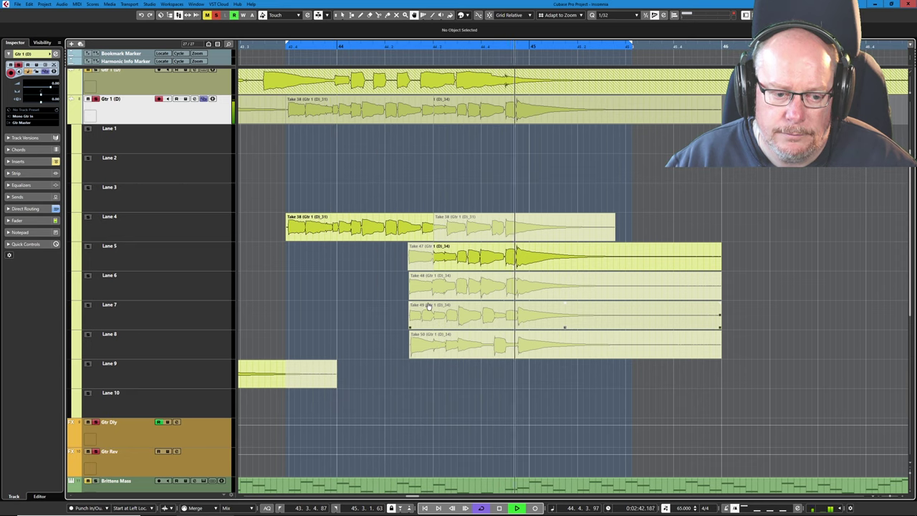
Try Takes 48 and 49 after Take 38, then choose Take 50
left_click(466, 291)
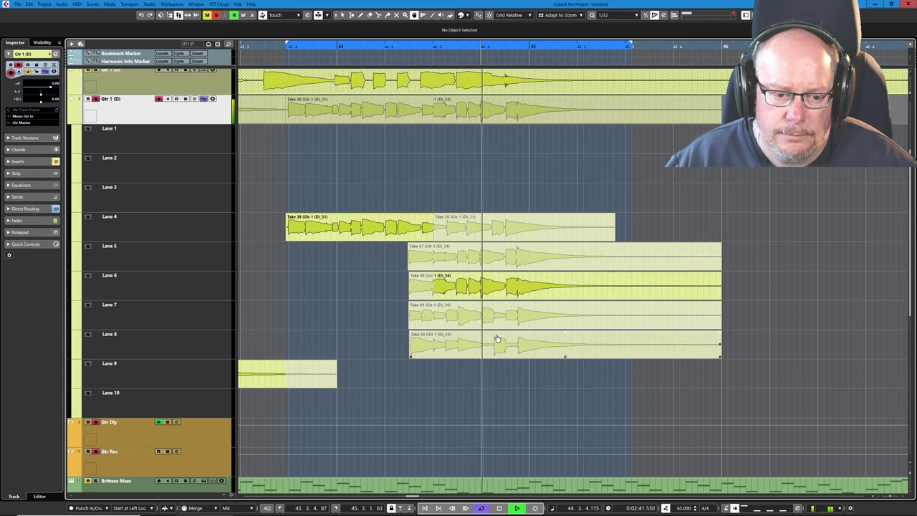
left_click(454, 318)
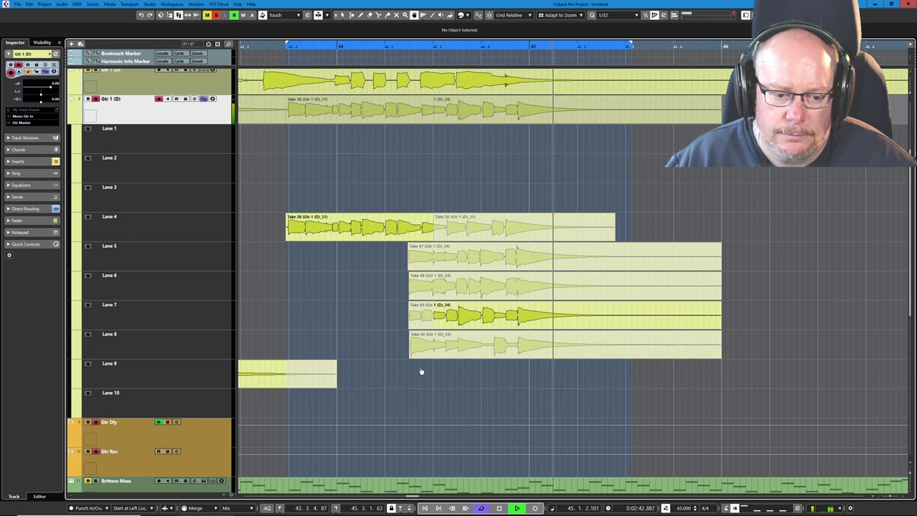
left_click(452, 346)
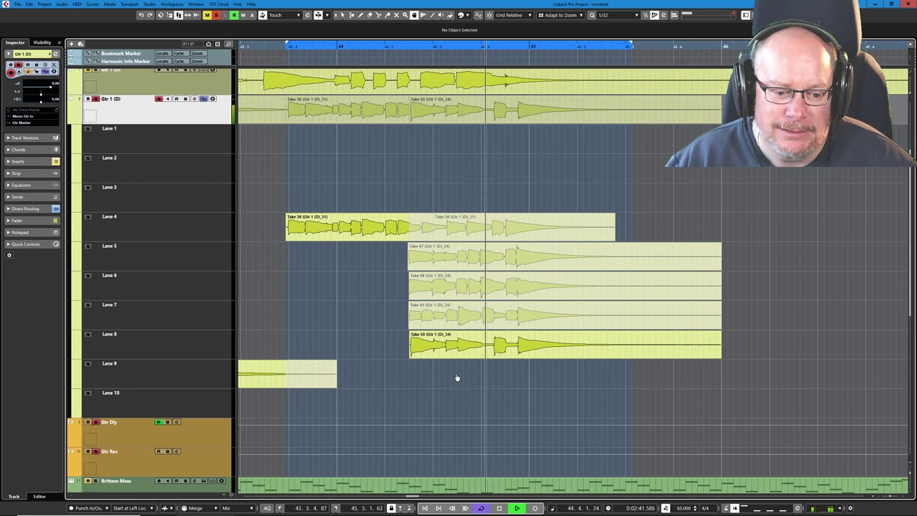
left_click(488, 355)
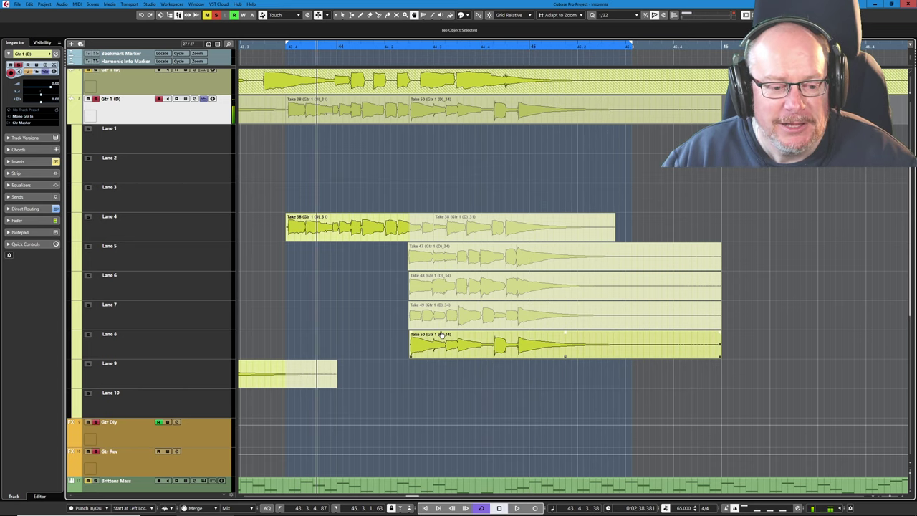
left_click(505, 320)
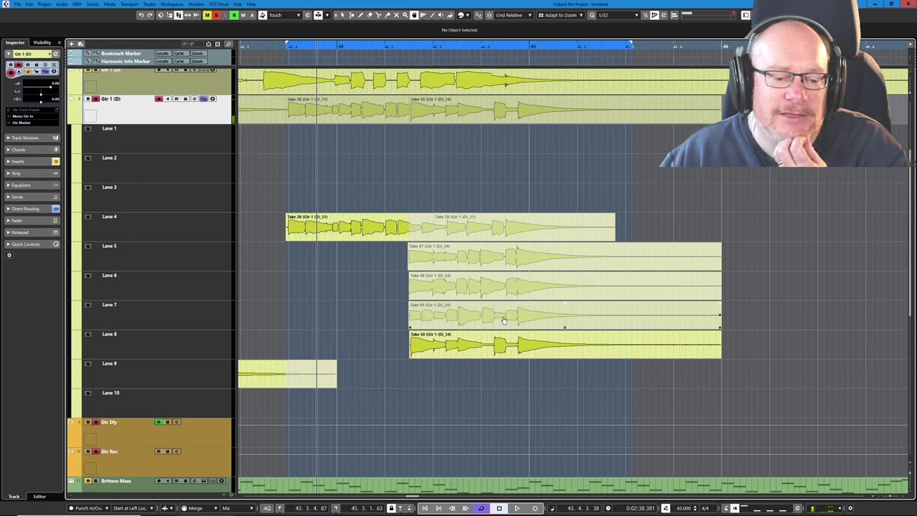
left_click(486, 334)
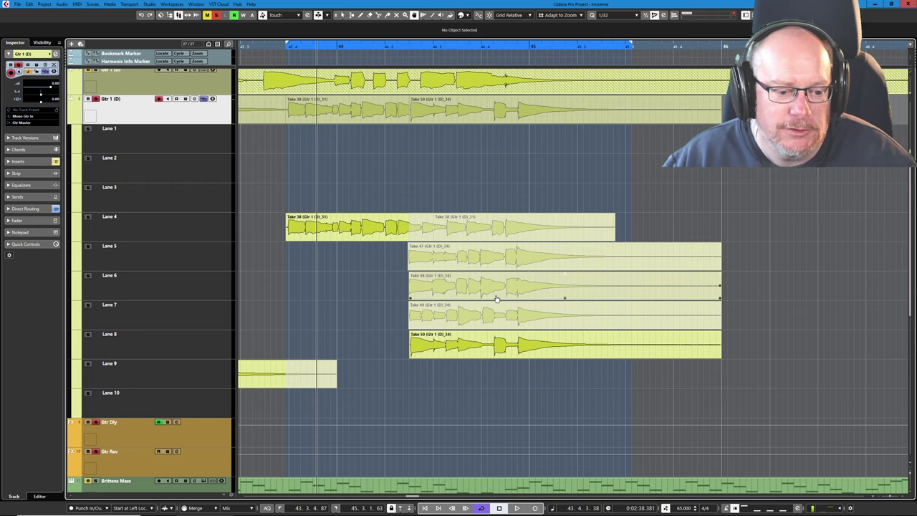
key("space")
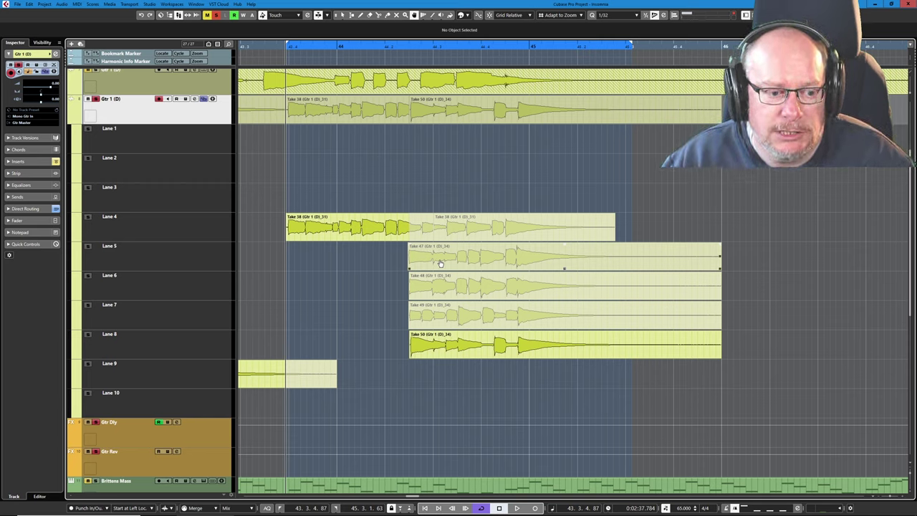
key("space")
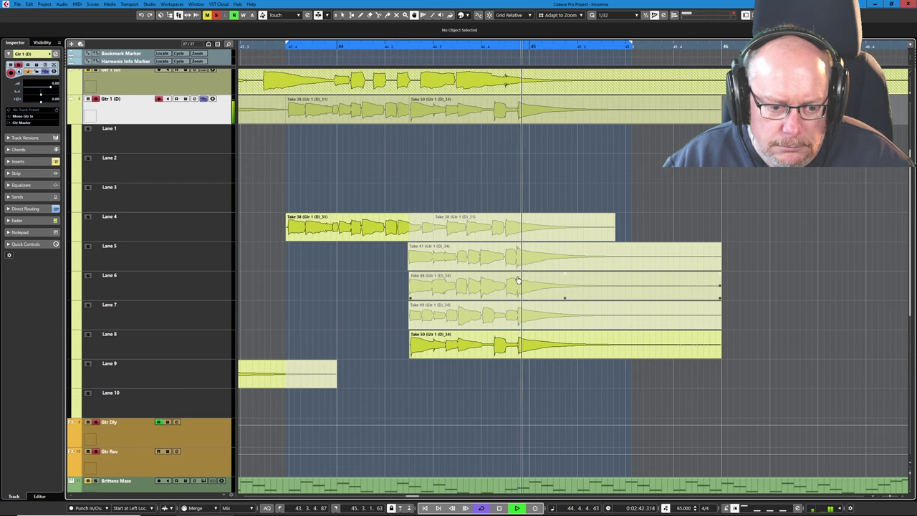
key("space")
left_click(498, 355)
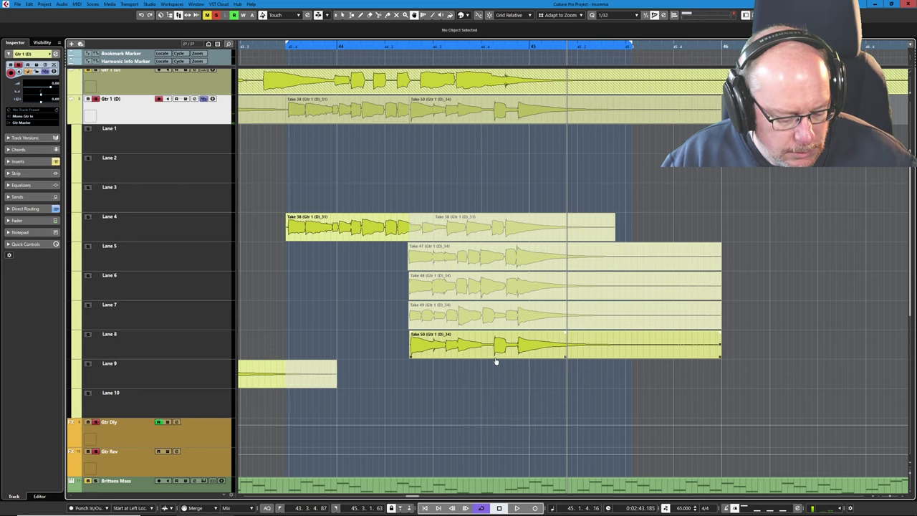
Split Take 50 on Lane 8 at the playhead and make Take 49 play after the split
key("3")
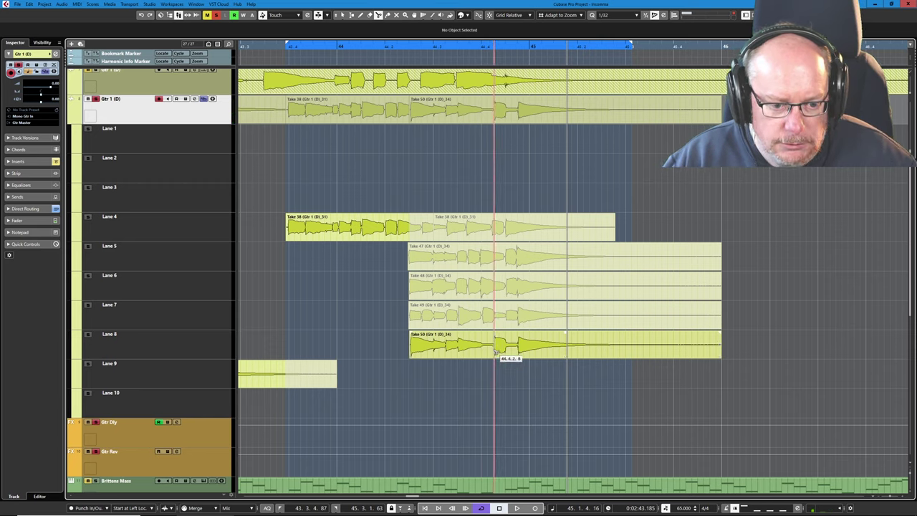
left_click(495, 352)
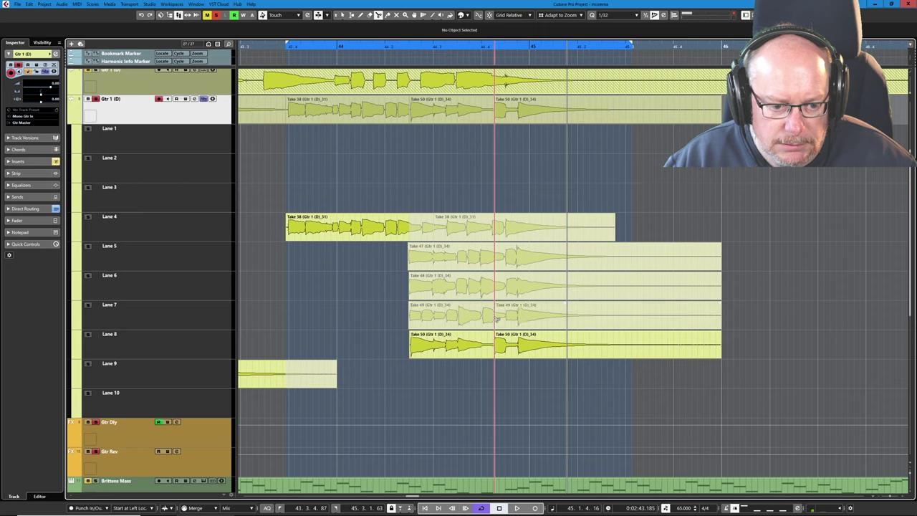
right_click(526, 311)
left_click(527, 322)
key("8")
left_click(532, 321)
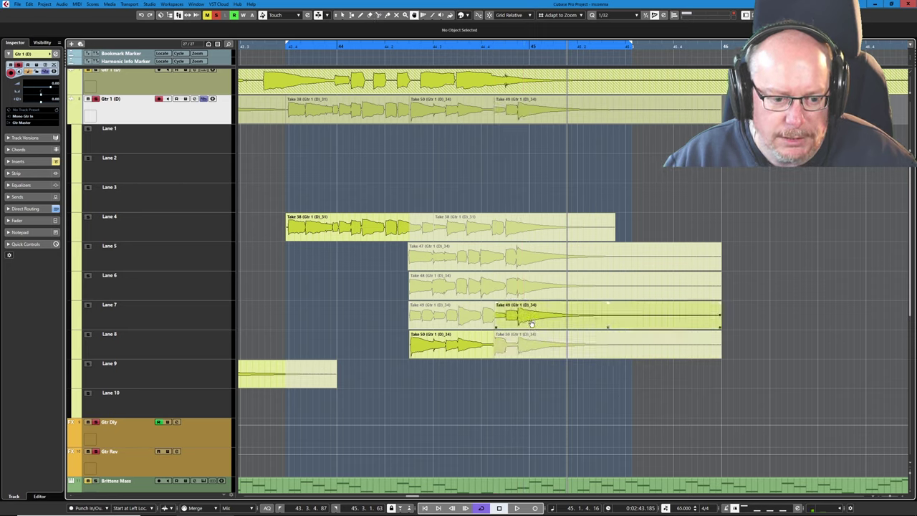
key("space")
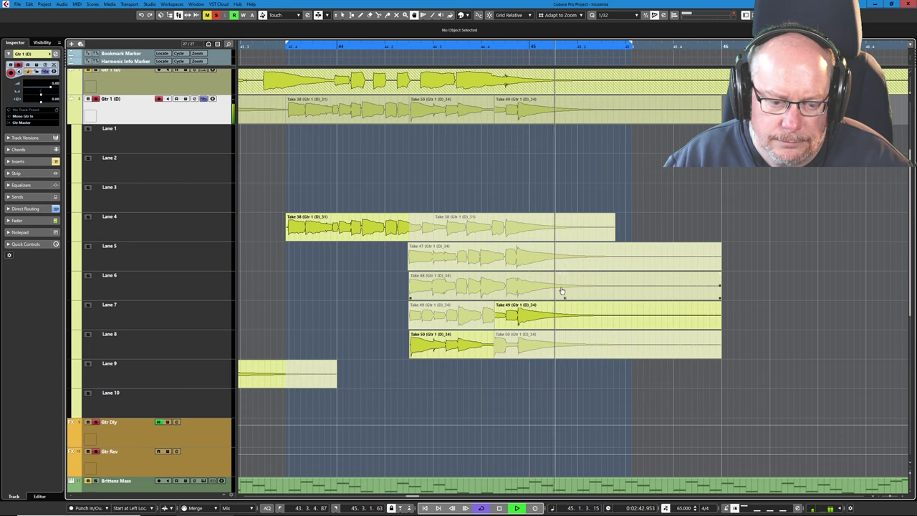
Move the Take 50 to Take 49 handover earlier, to about 44.3.4
left_click(484, 347)
left_click(488, 324)
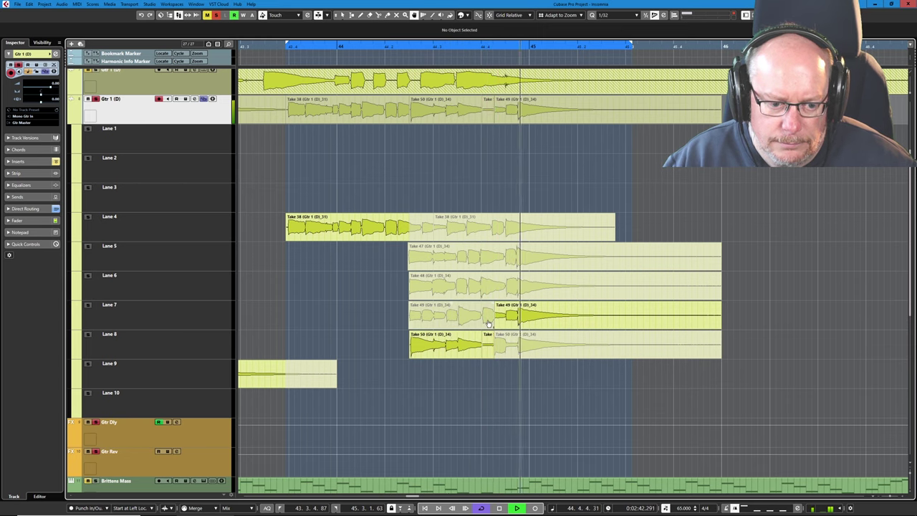
left_click(488, 324)
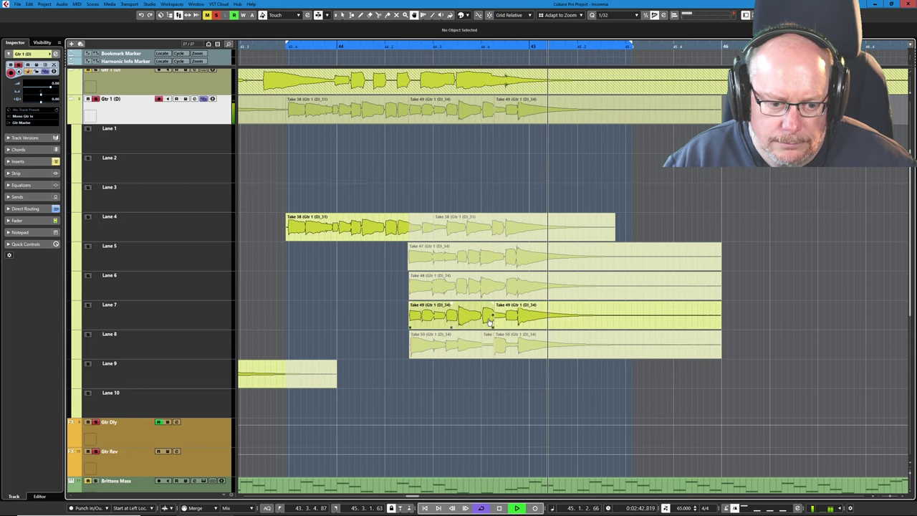
left_click(458, 349)
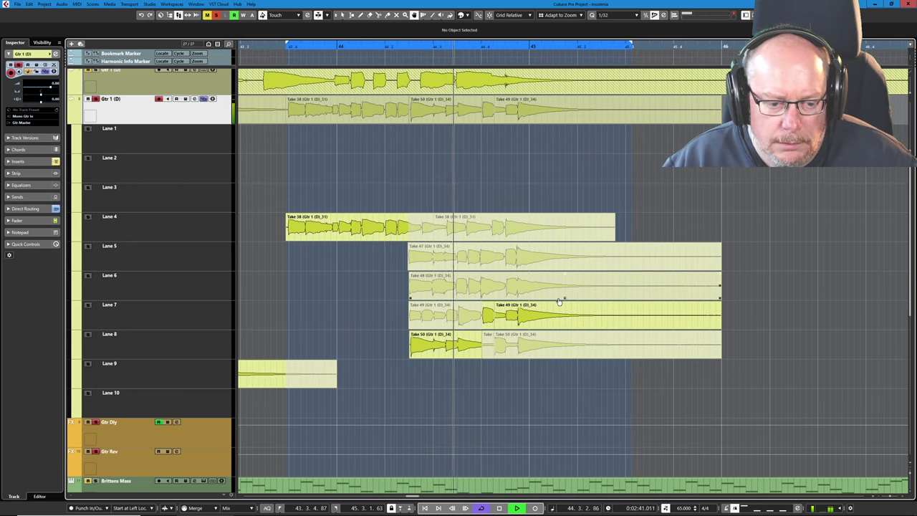
left_click_drag(494, 310, 491, 271)
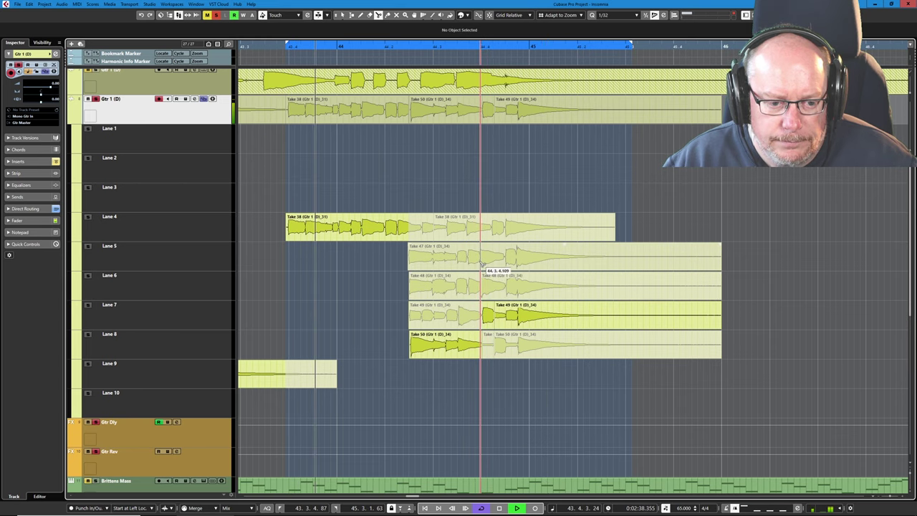
Audition Takes 48 and 47, keep Take 50 then Take 49, and shrink all tracks to fit
left_click(534, 283)
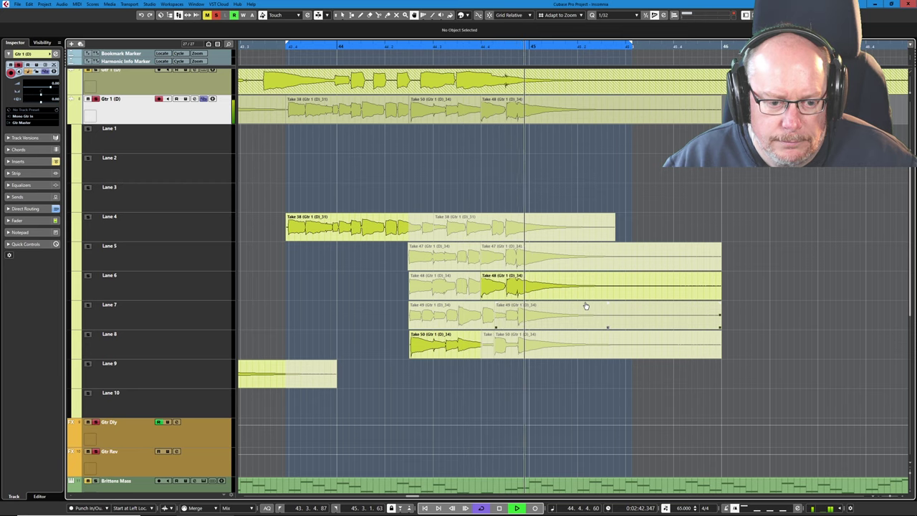
left_click(534, 264)
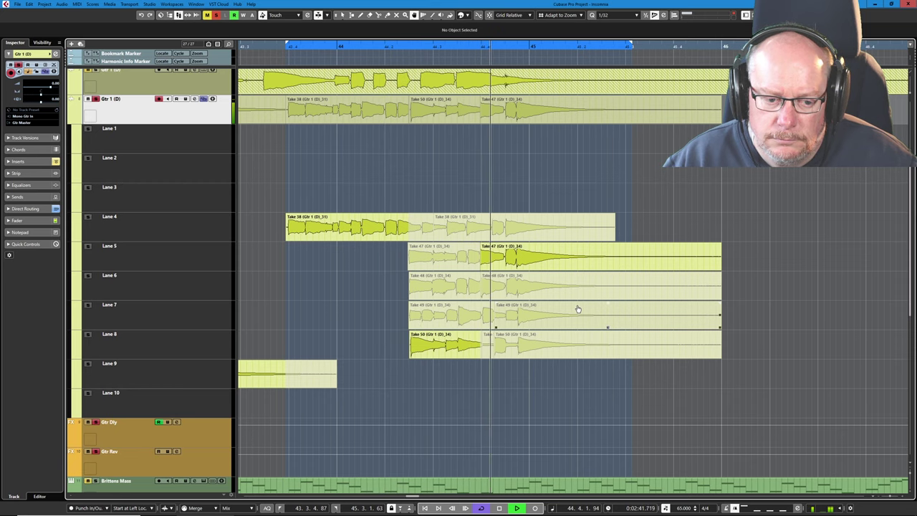
left_click(490, 319)
left_click(459, 349)
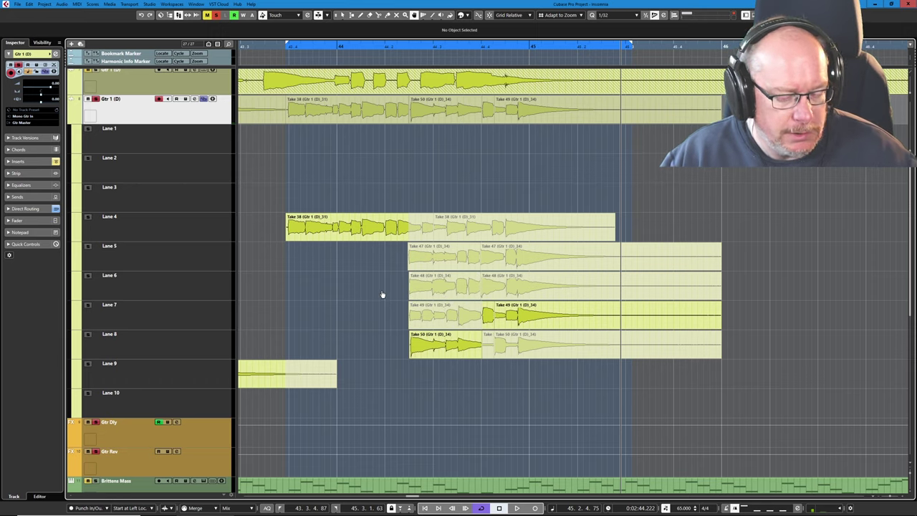
key("shift+g")
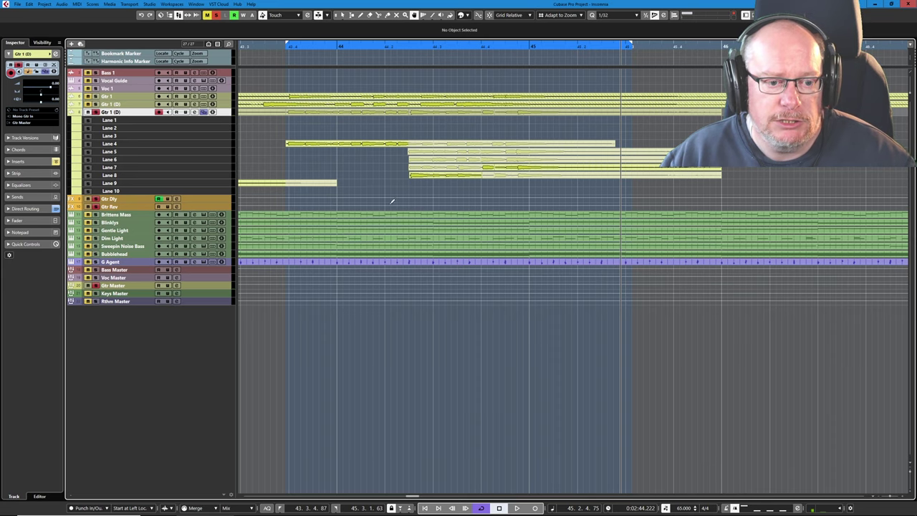
Split the Lane 3 take at 39.2, erase its front piece, then view bars 38–51
scroll(393, 200, "down", 8, "ctrl")
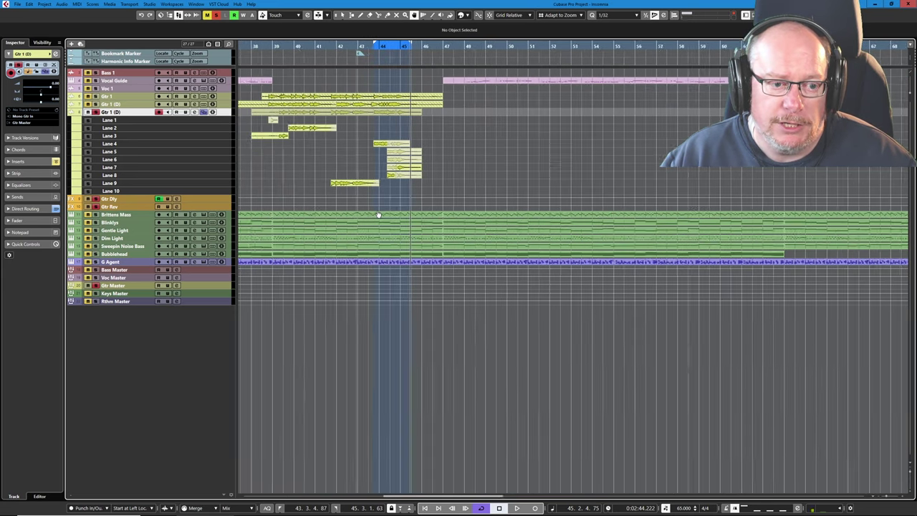
scroll(378, 214, "down", 1, "ctrl")
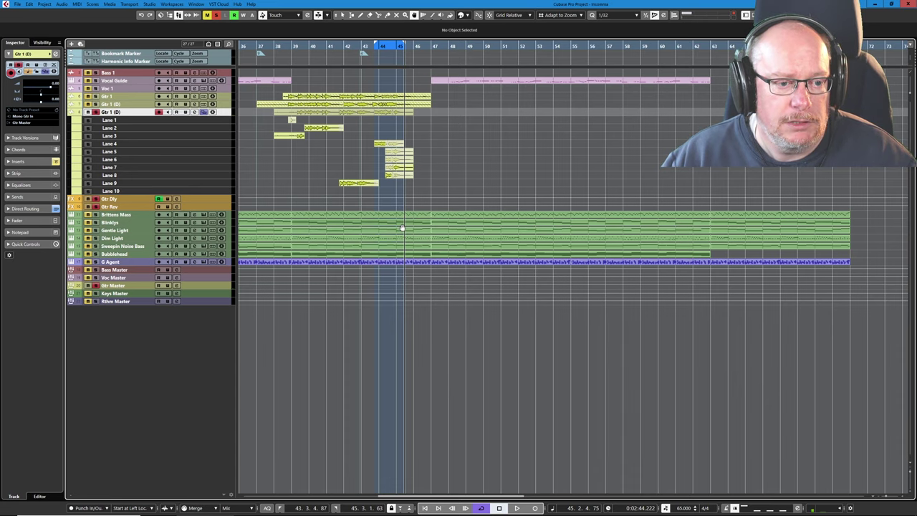
scroll(268, 66, "up", 10, "ctrl")
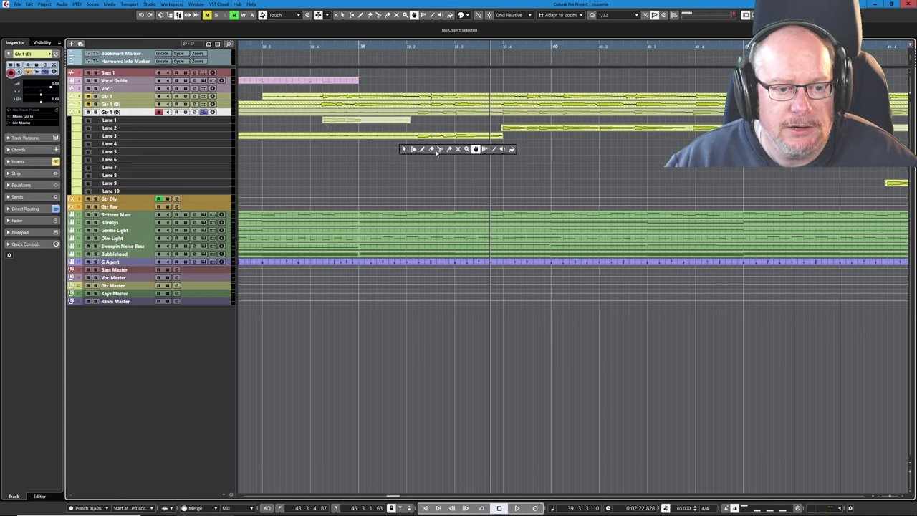
left_click(441, 150)
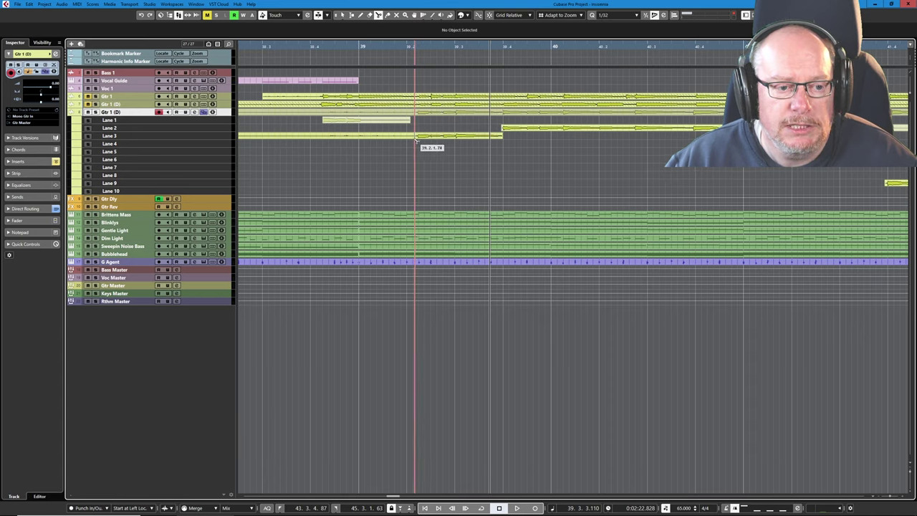
right_click(420, 159)
left_click(444, 158)
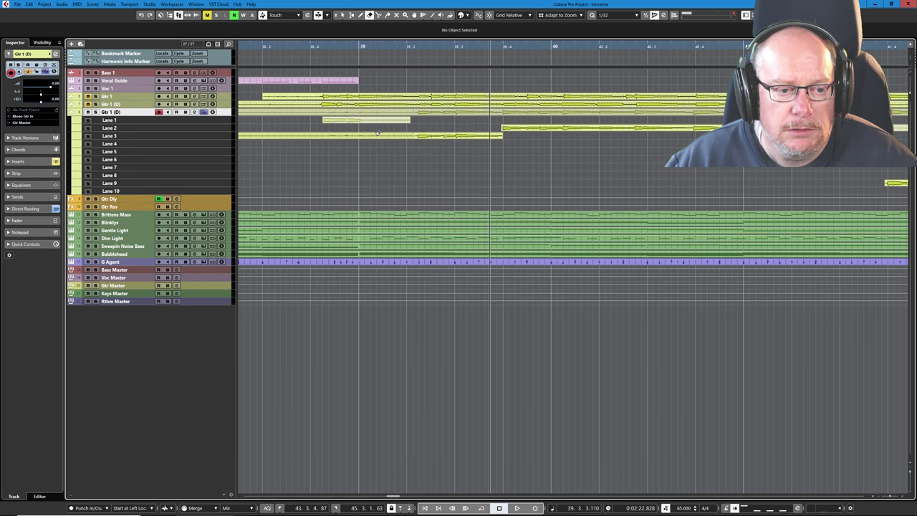
scroll(455, 158, "down", 3)
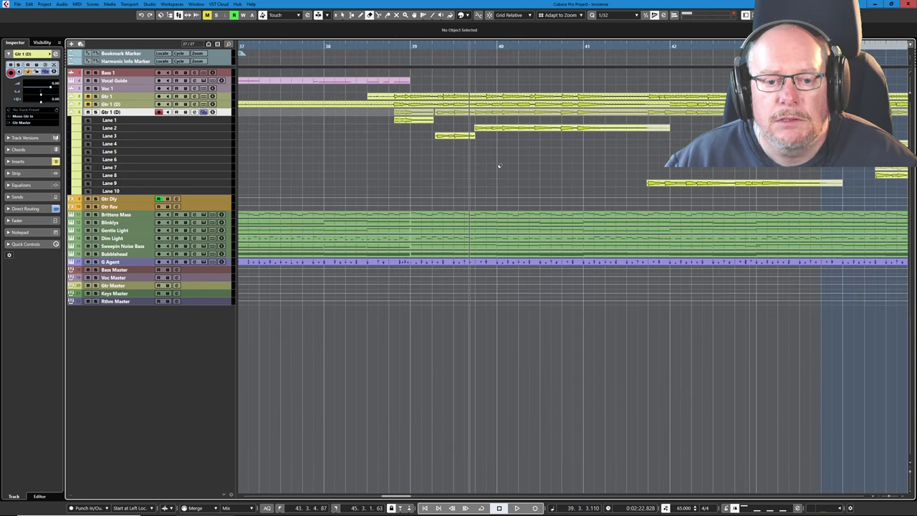
scroll(700, 143, "down", 2)
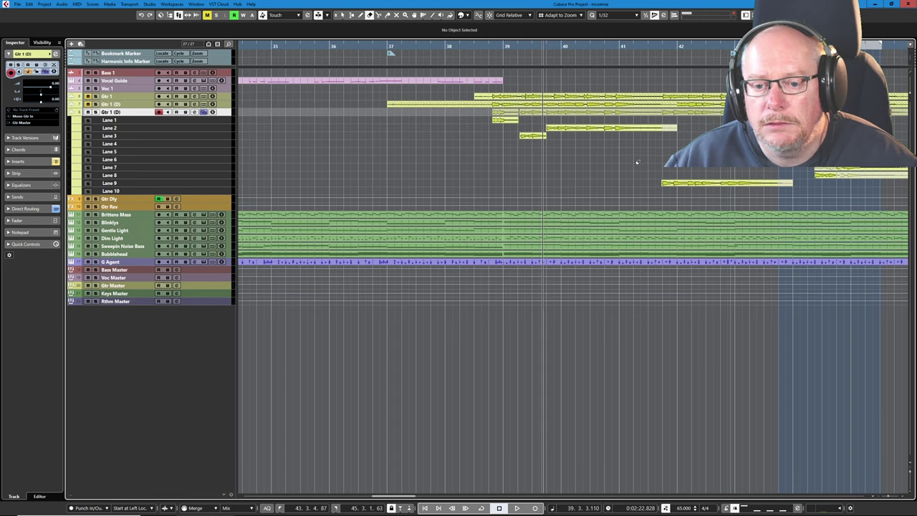
scroll(629, 165, "down", 2)
scroll(609, 154, "down", 2)
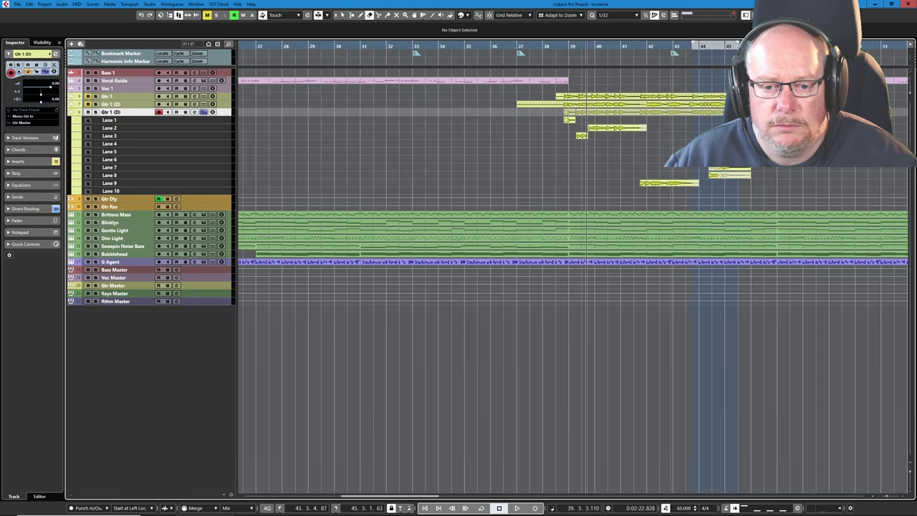
left_click_drag(544, 47, 248, 45)
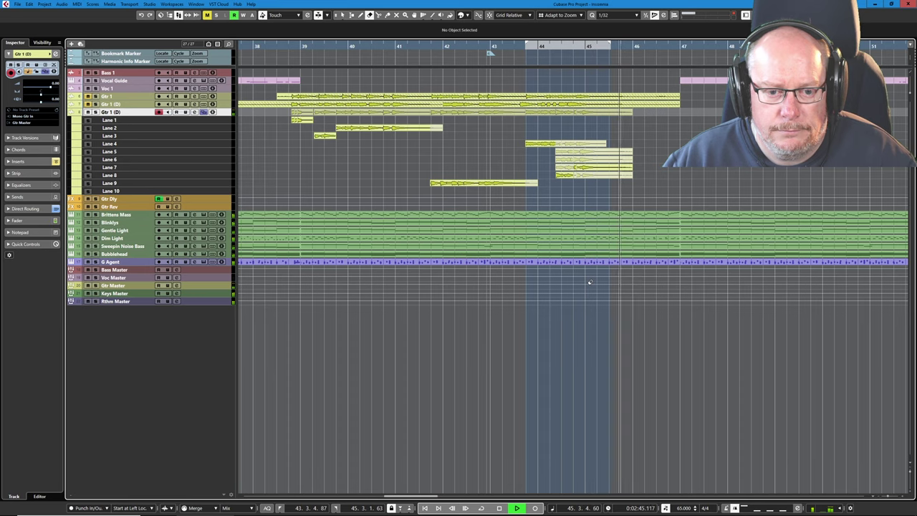
Stop, replay the solo's start around bars 38–41, then open the MixConsole with F3
key("space")
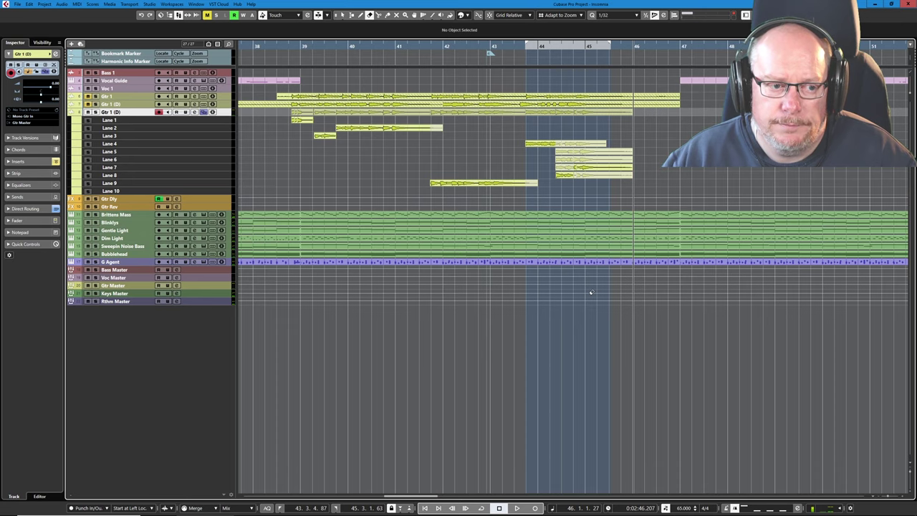
scroll(281, 120, "up", 5)
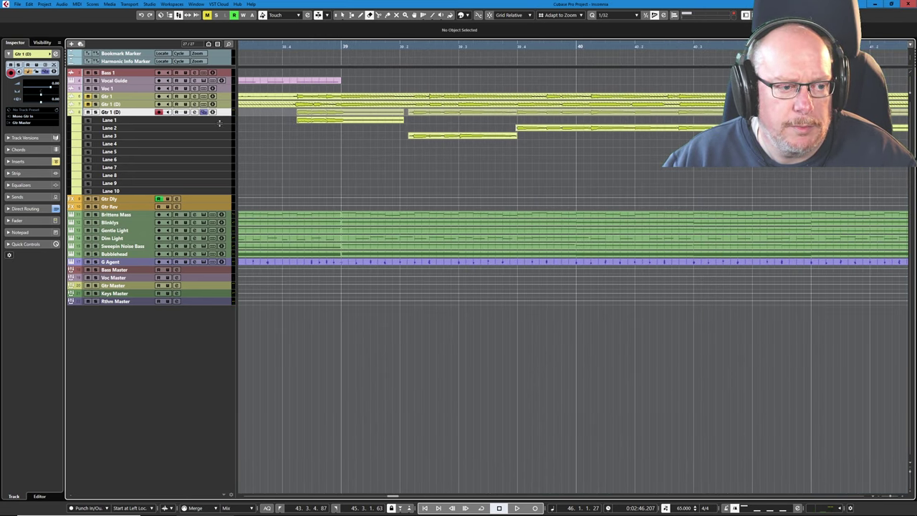
scroll(211, 128, "up", 3)
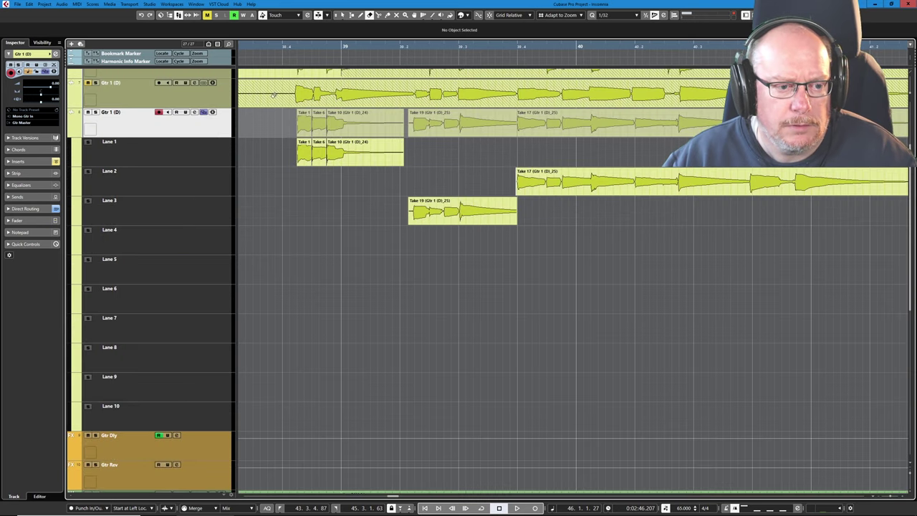
key("space")
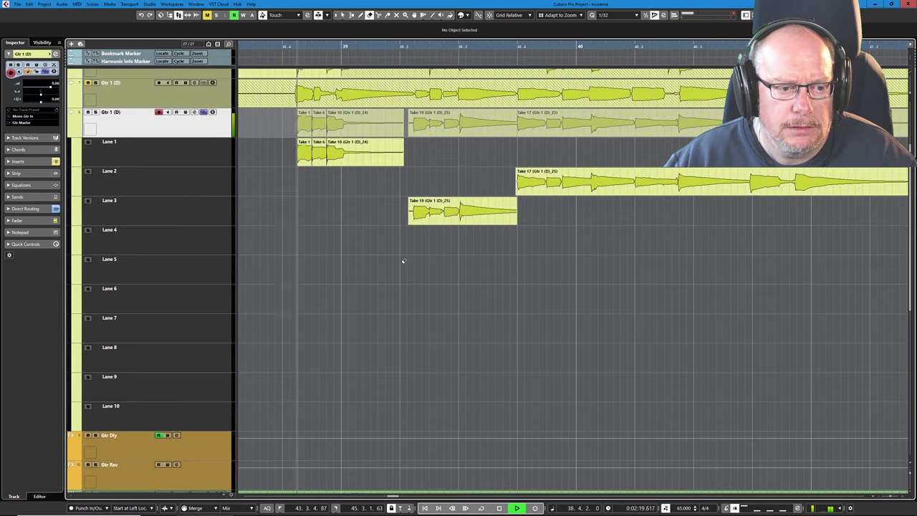
key("space")
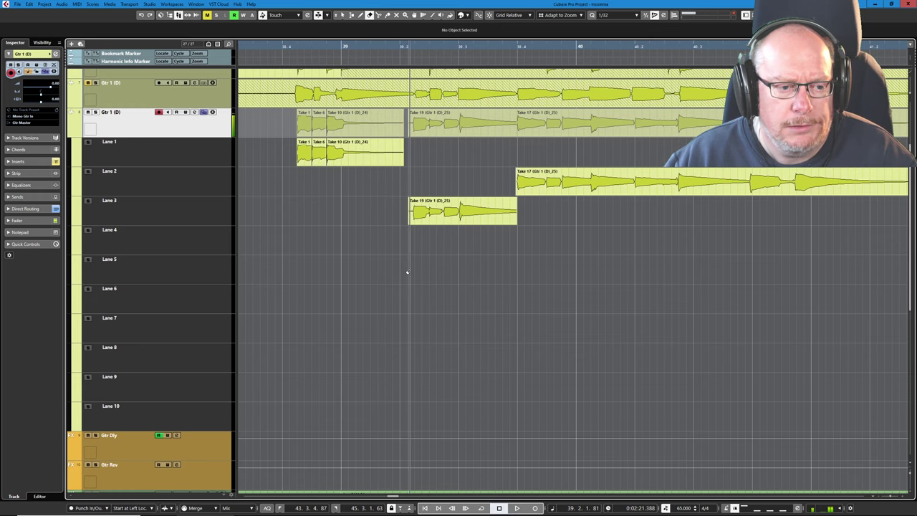
key("F3")
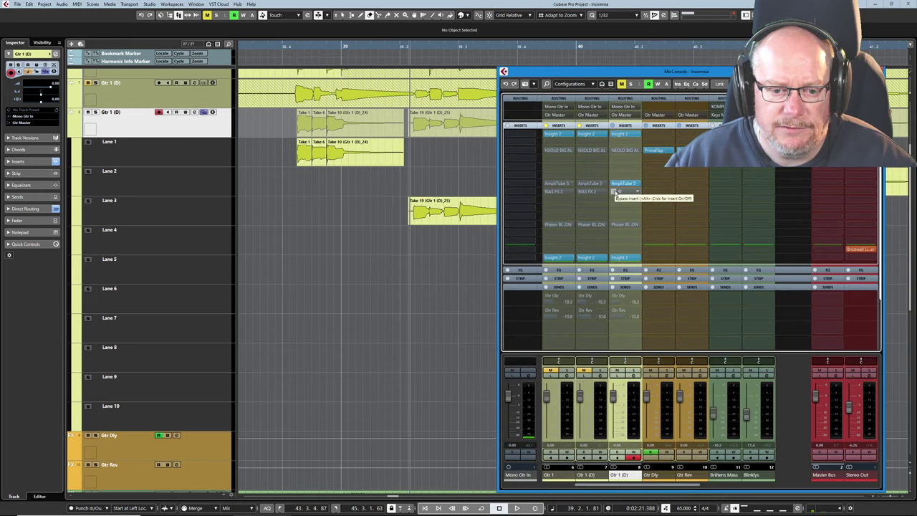
Toggle the Gtr Dly send on Gtr 1 (D) and play back with the mixer closed
left_click(613, 297)
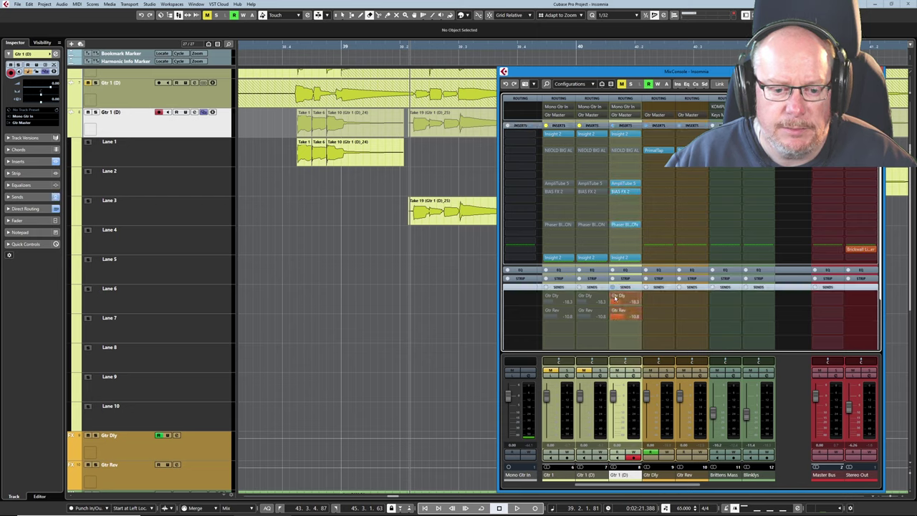
key("F3")
key("space")
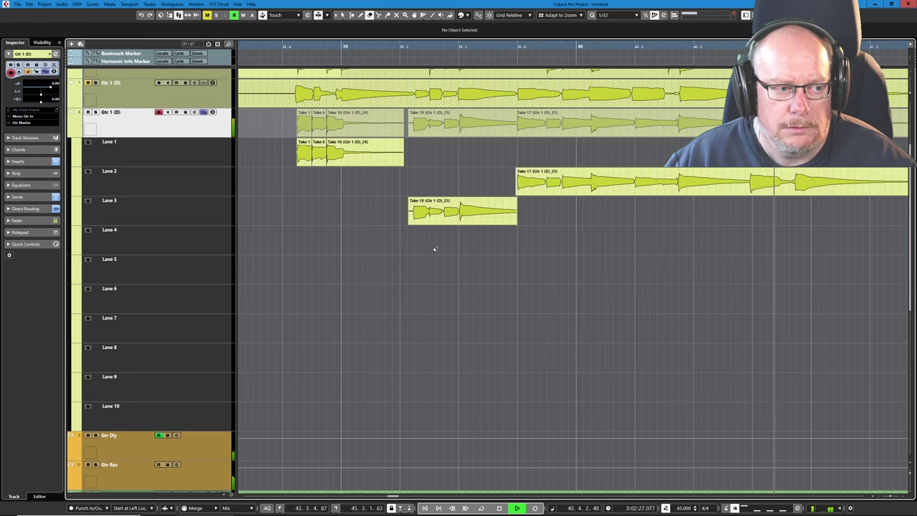
Stop playback and open the Pool of recorded guitar audio with Ctrl+P
scroll(377, 244, "up", 4)
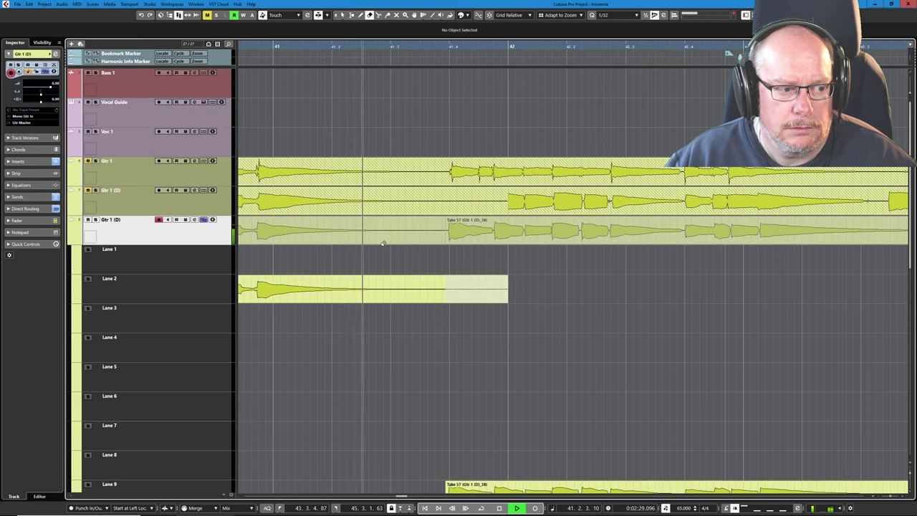
scroll(387, 247, "down", 5)
scroll(394, 250, "down", 3)
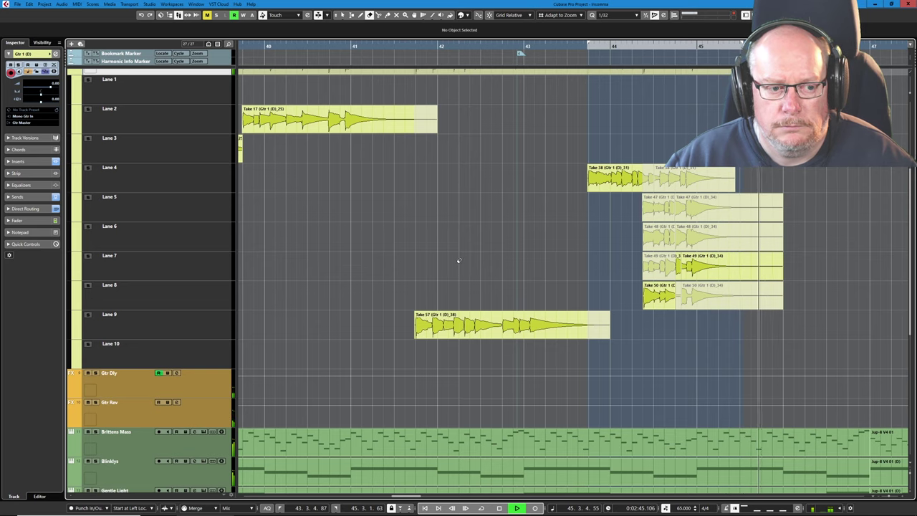
scroll(394, 208, "down", 3)
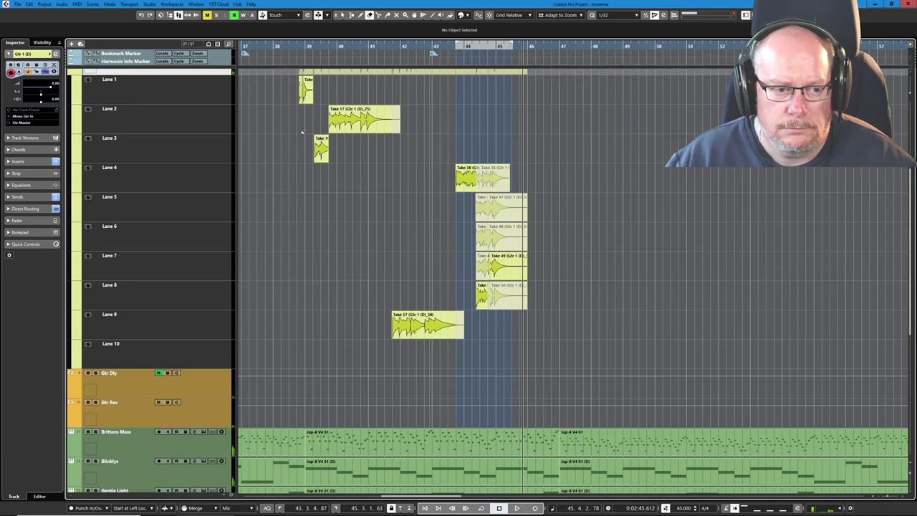
scroll(301, 127, "up", 3)
key("space")
key("ctrl+p")
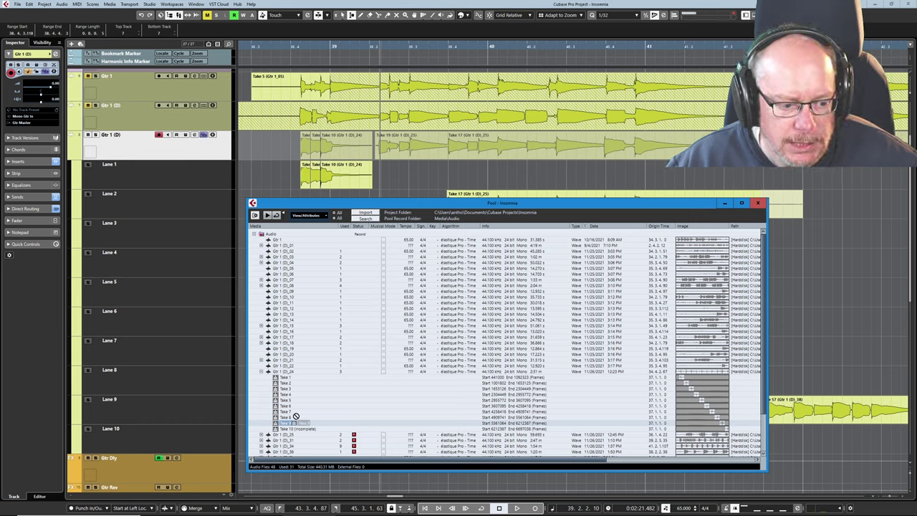
Drag the Take 9 region from the Pool onto Lane 1 just after Take 10
left_click_drag(399, 175, 398, 177)
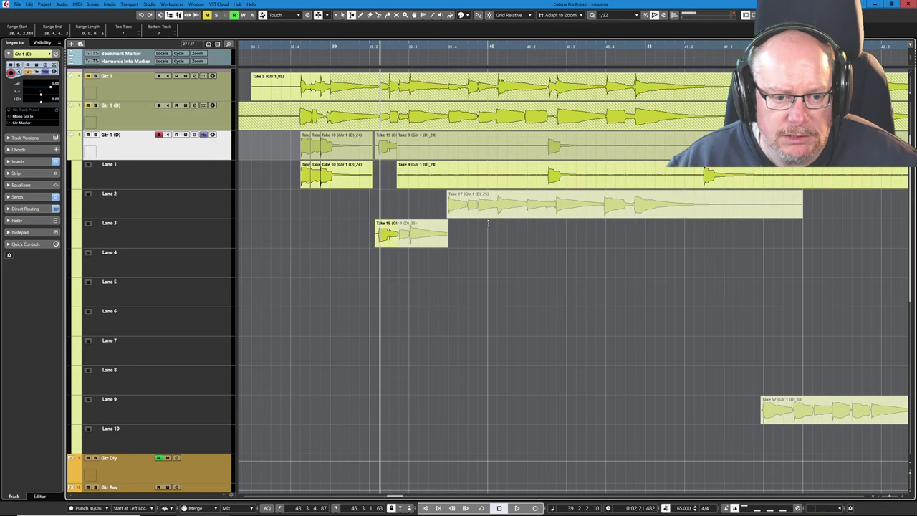
Split Take 9 on Lane 1 with the Scissors tool
left_click(459, 184)
scroll(459, 184, "down", 3)
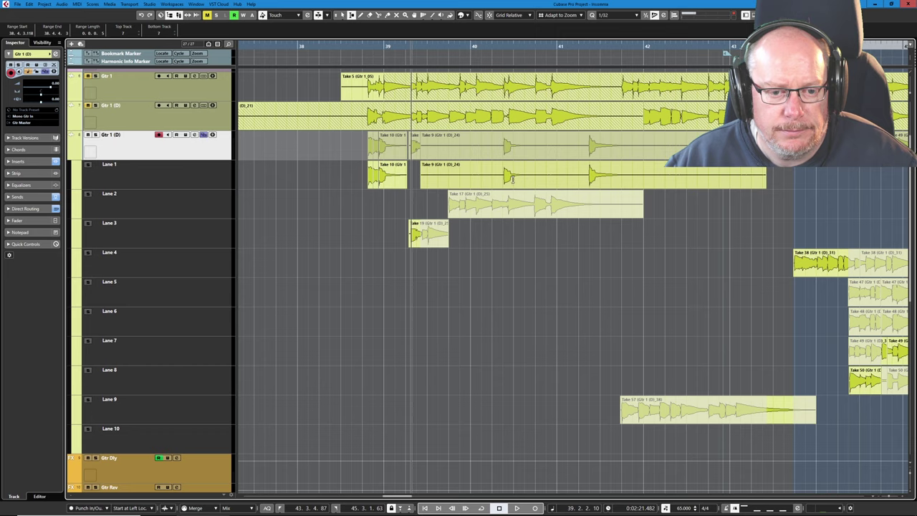
right_click(560, 184)
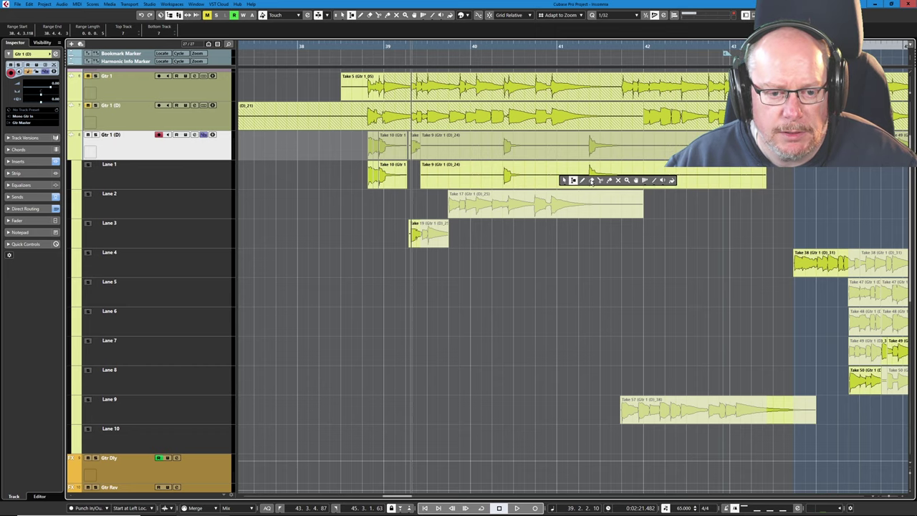
left_click(600, 181)
scroll(638, 185, "up", 3)
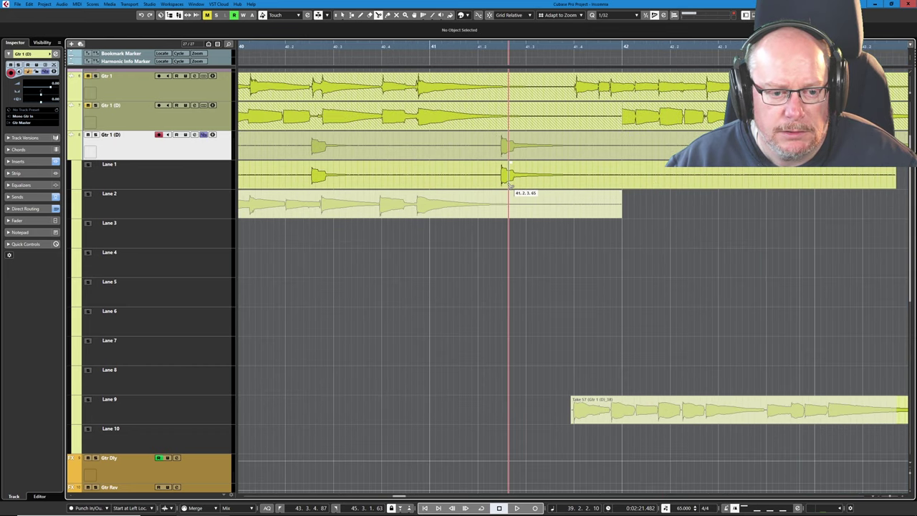
scroll(499, 181, "up", 4)
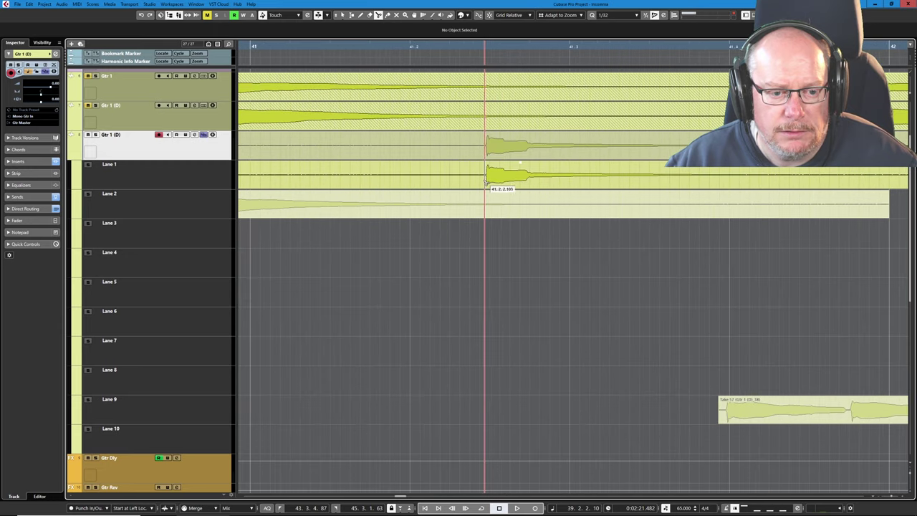
left_click(486, 179)
scroll(502, 194, "down", 5)
scroll(521, 212, "down", 4)
Erase the middle piece of Take 9 and move the rest left to start near bar 39.3
right_click(521, 211)
left_click(520, 205)
left_click(434, 179)
right_click(445, 175)
left_click(446, 172)
left_click_drag(518, 177, 436, 177)
Split Take 9 after its opening phrase and delete the unwanted tail
scroll(364, 200, "up", 6)
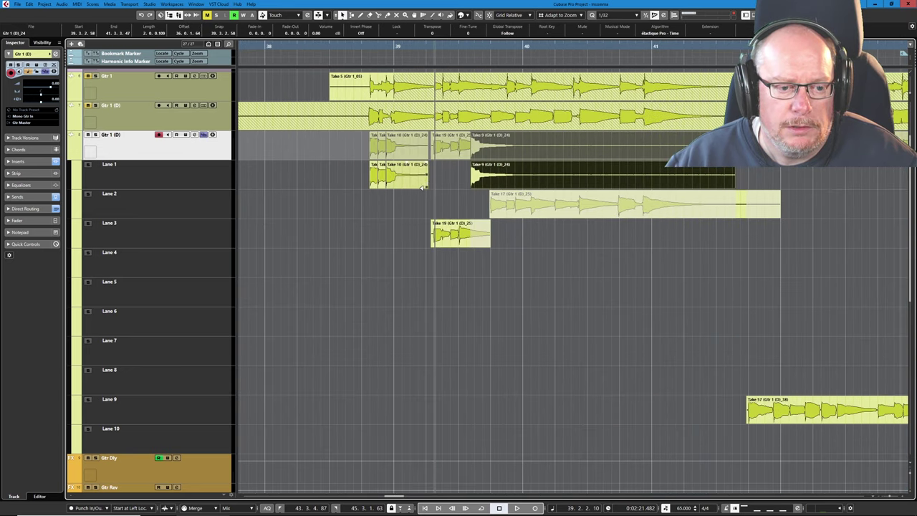
right_click(332, 186)
left_click(368, 186)
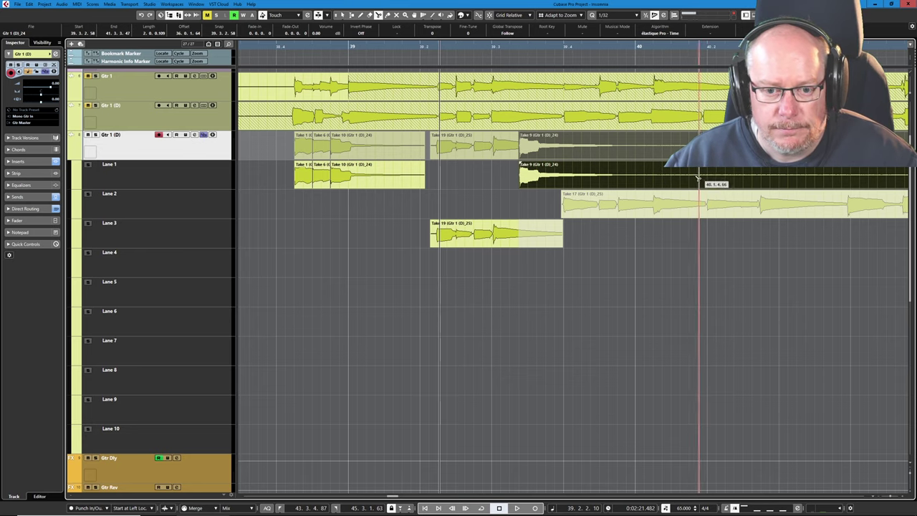
left_click(677, 180)
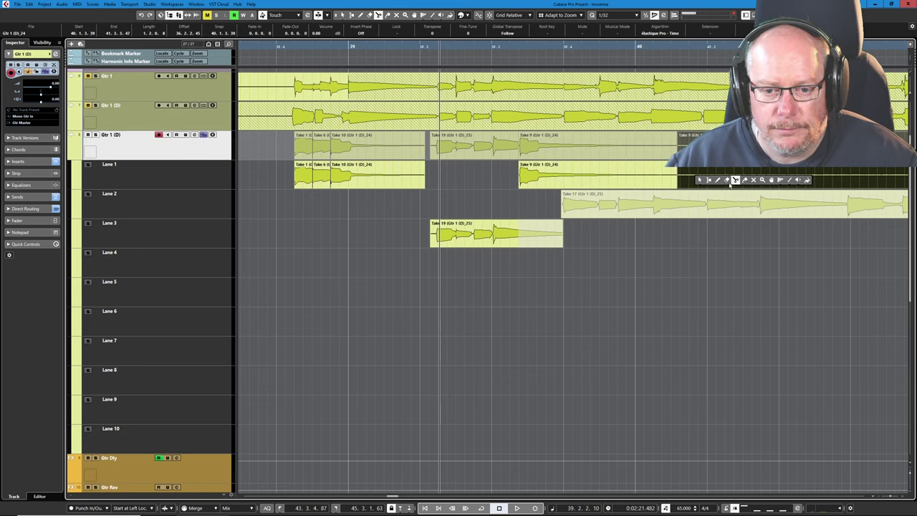
key("1")
key("Delete")
Move Take 9 down into Lane 2, lined up under Take 10's start
left_click_drag(563, 176, 358, 210)
key("h")
key("h")
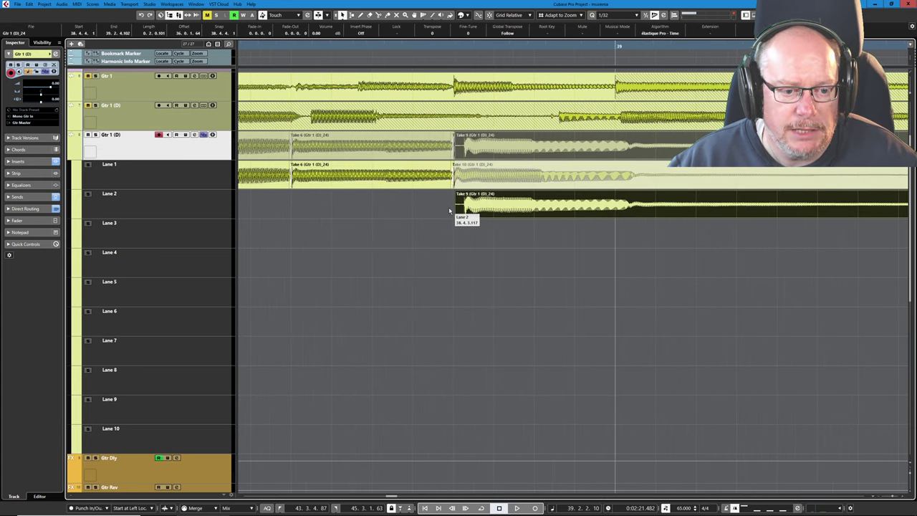
left_click_drag(450, 210, 473, 207)
scroll(475, 212, "down", 4)
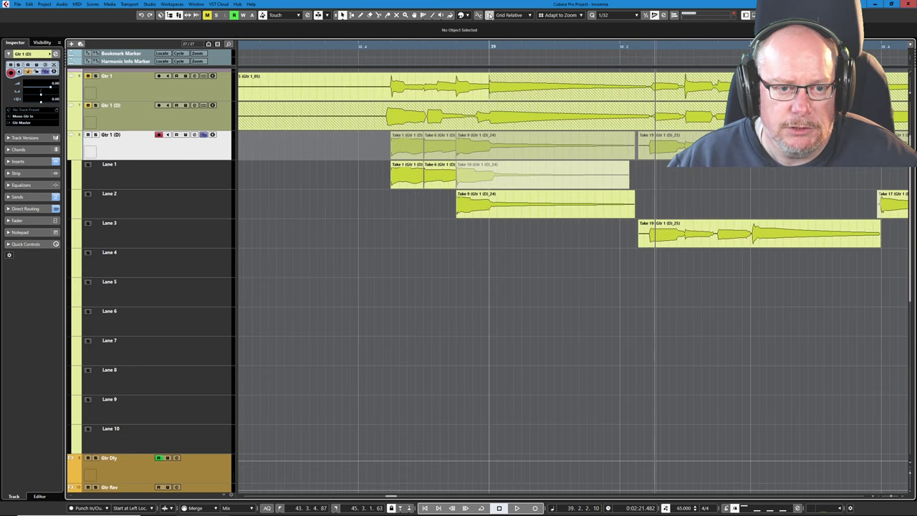
Move Take 10 down to Lane 3 and mute it
left_click(483, 182)
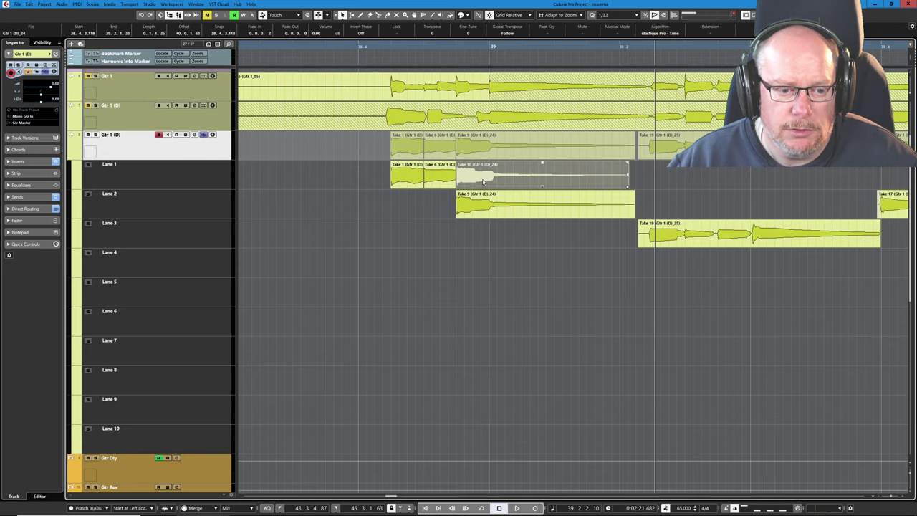
left_click_drag(483, 182, 494, 233)
key("7")
left_click(531, 228)
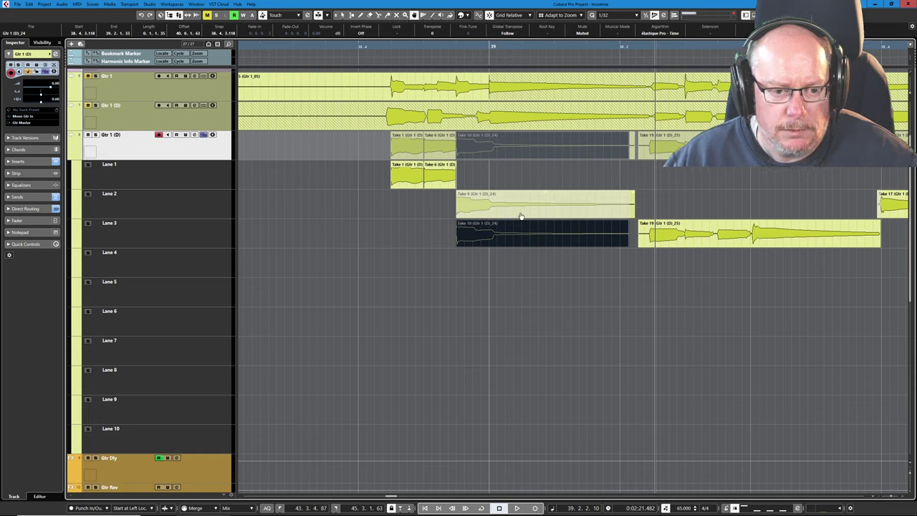
key("1")
Move Take 9 up into Lane 1 in place of Take 10
left_click(493, 207)
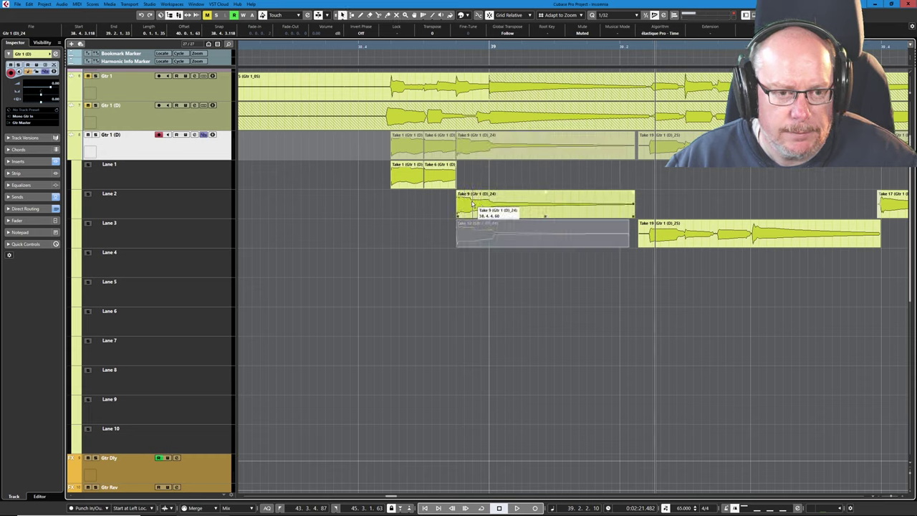
left_click_drag(472, 204, 471, 183)
scroll(451, 175, "up", 5)
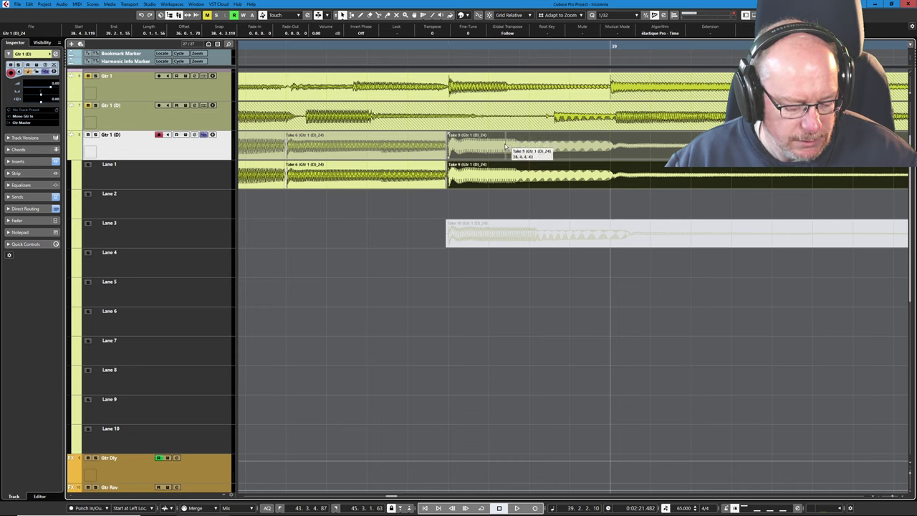
Range-select a short span across the Take 6/Take 9 join
right_click(422, 166)
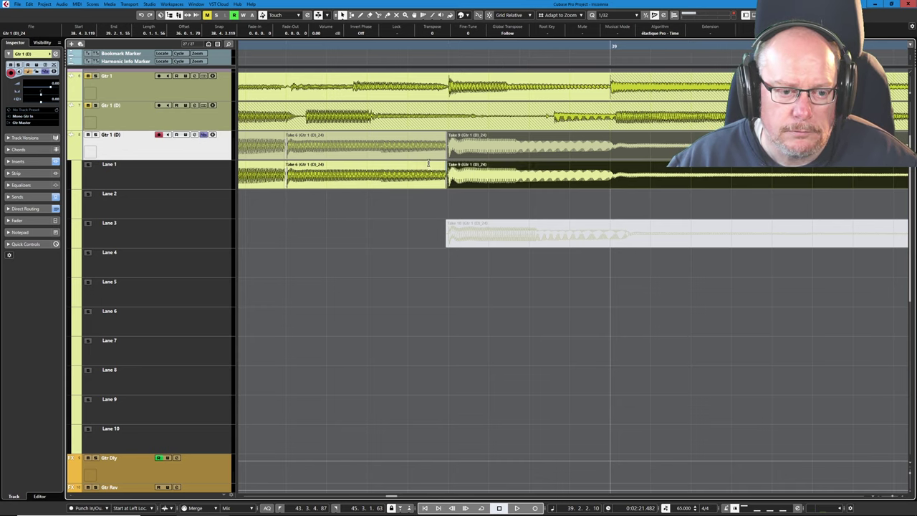
left_click(432, 166)
scroll(427, 175, "up", 2)
left_click_drag(445, 176, 418, 179)
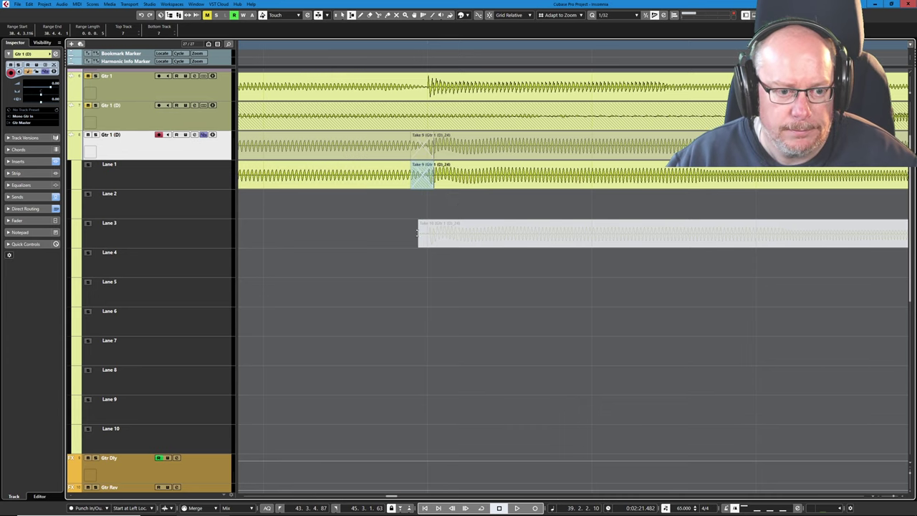
scroll(417, 231, "down", 4)
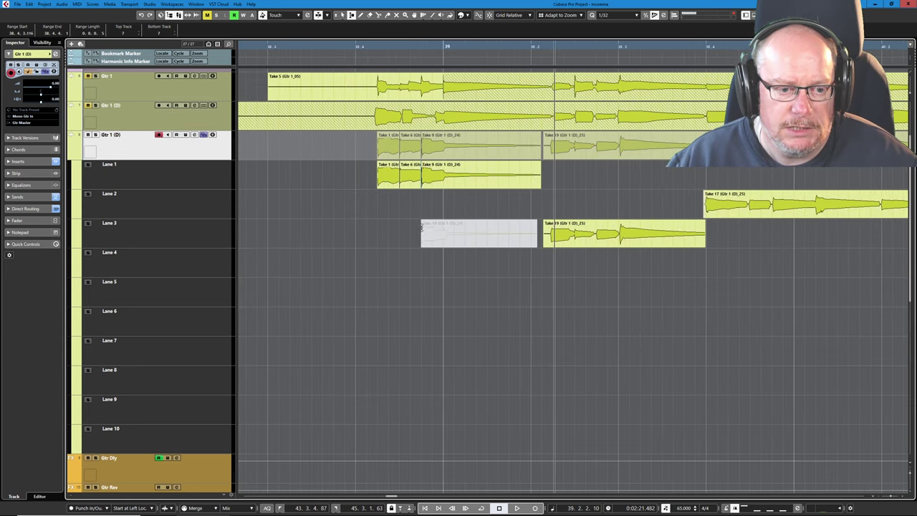
left_click(265, 45)
key("space")
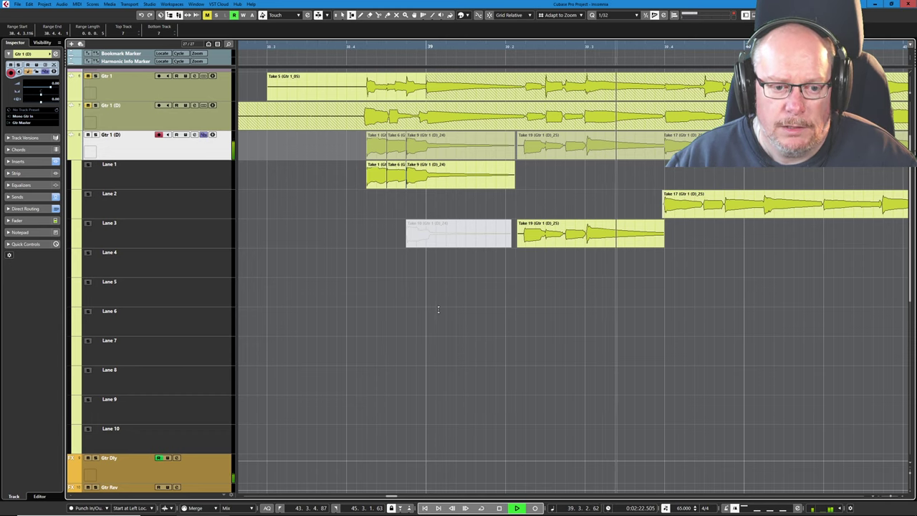
key("space")
scroll(434, 294, "down", 5)
scroll(729, 209, "up", 2)
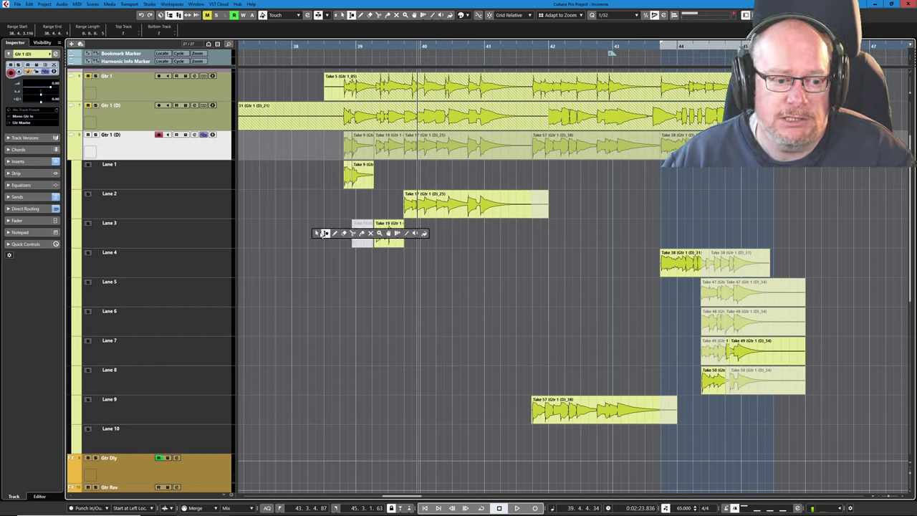
left_click(345, 234)
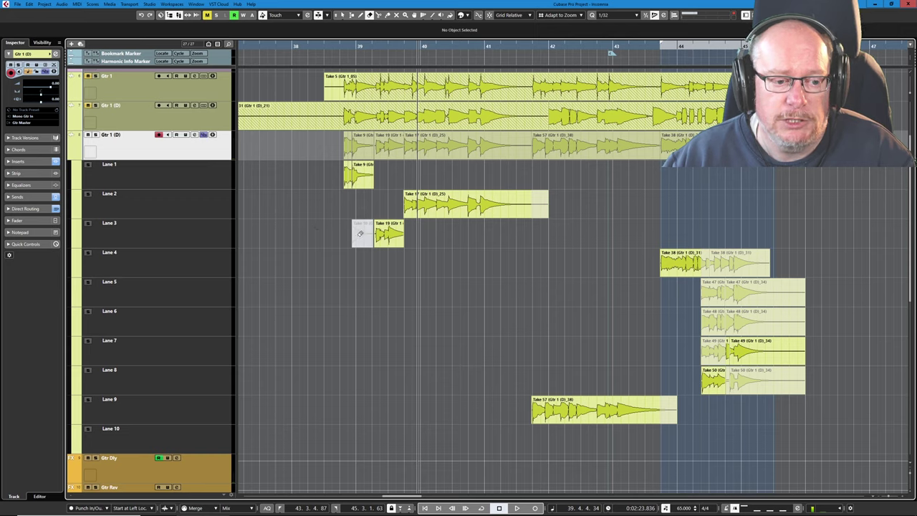